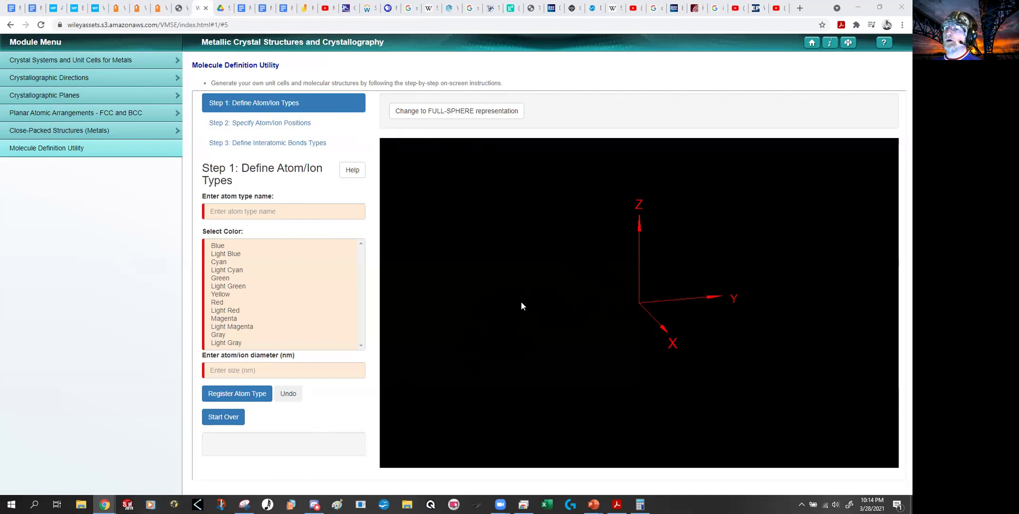
# Register a Silicon atom type coloured Blue with a 0.11 nm diameter
pyautogui.click(282, 211)
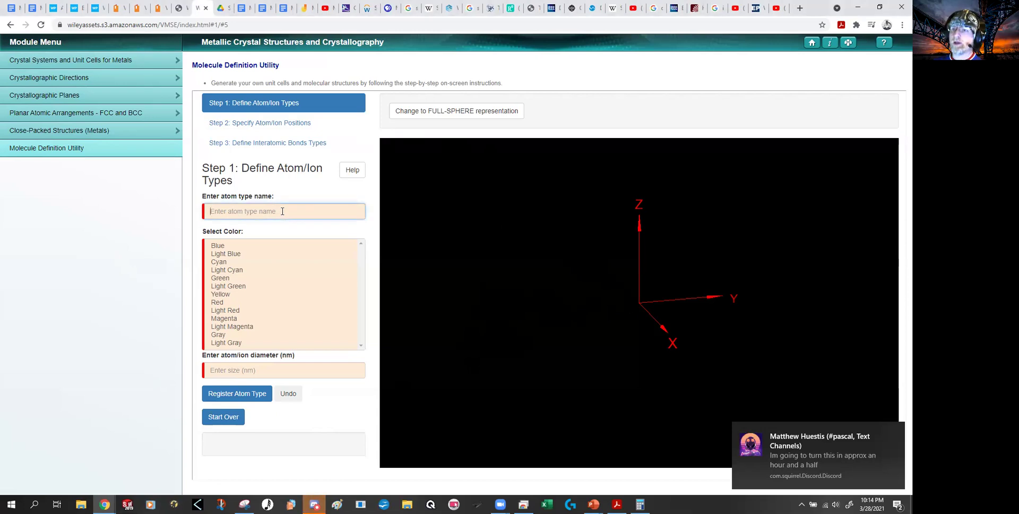
pyautogui.write('S')
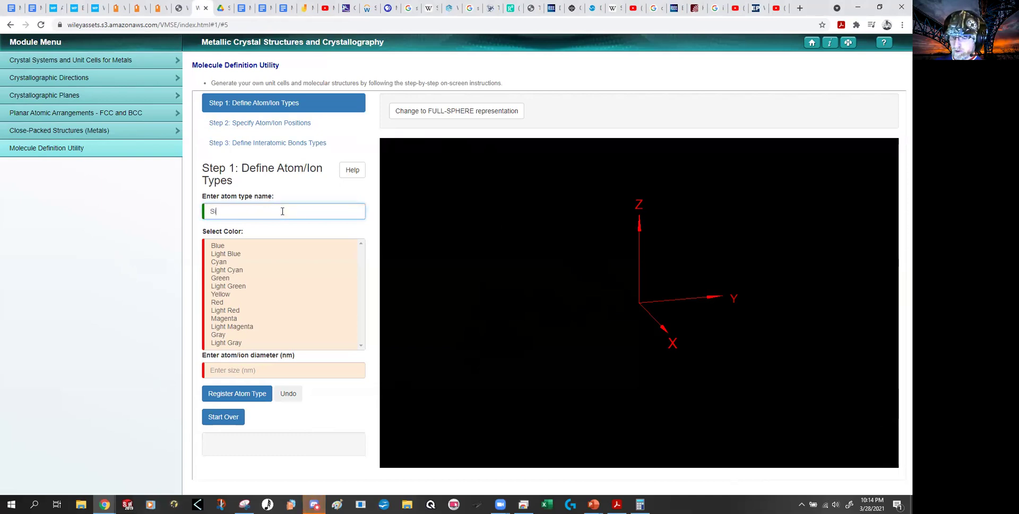
pyautogui.write('ilicon')
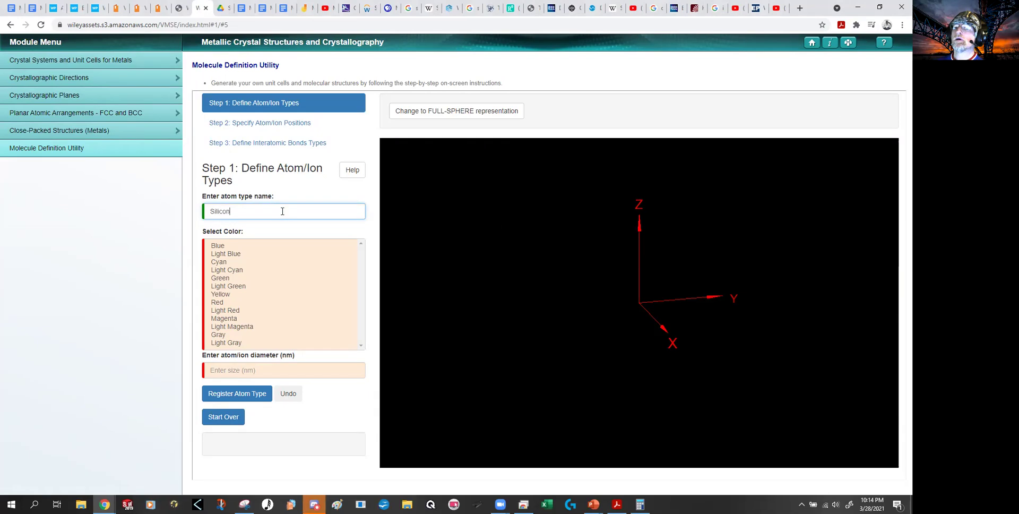
pyautogui.click(215, 247)
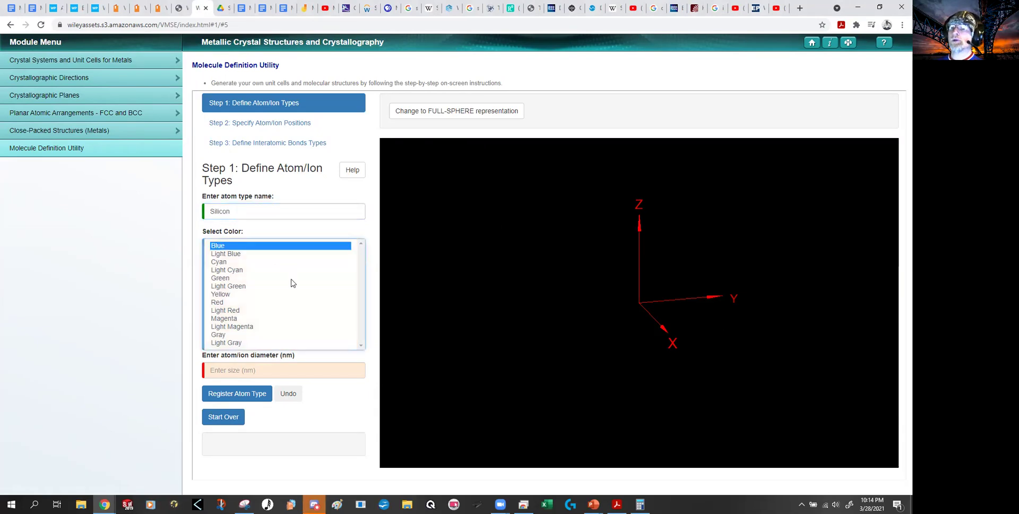
pyautogui.click(278, 368)
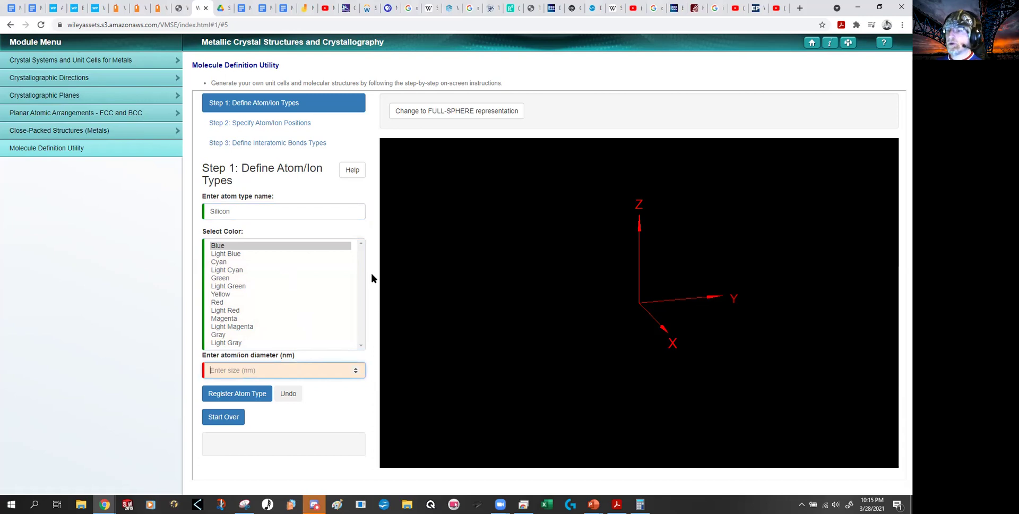
pyautogui.write('.11')
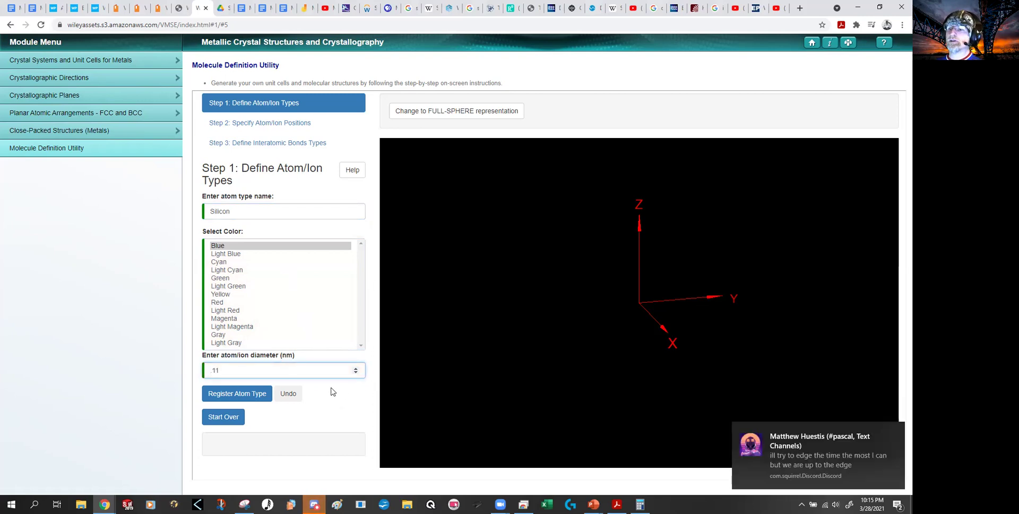
pyautogui.click(248, 397)
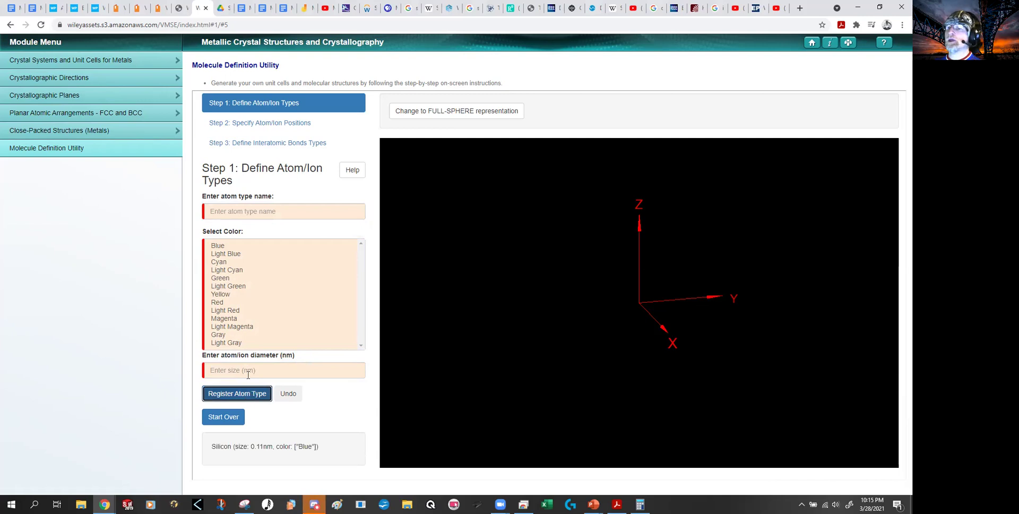
# Register a Carbon atom type coloured Cyan with a 0.1 nm diameter
pyautogui.click(260, 213)
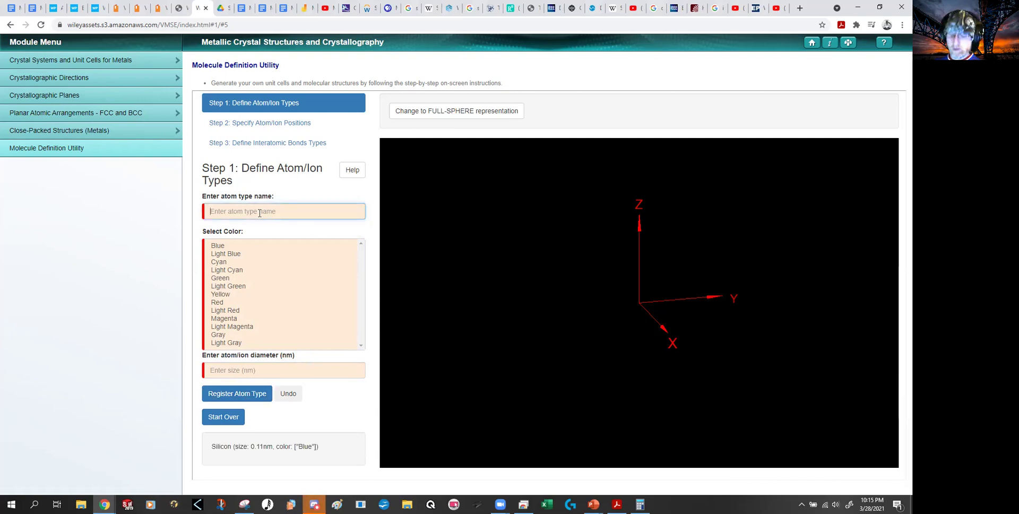
pyautogui.write('Carbon')
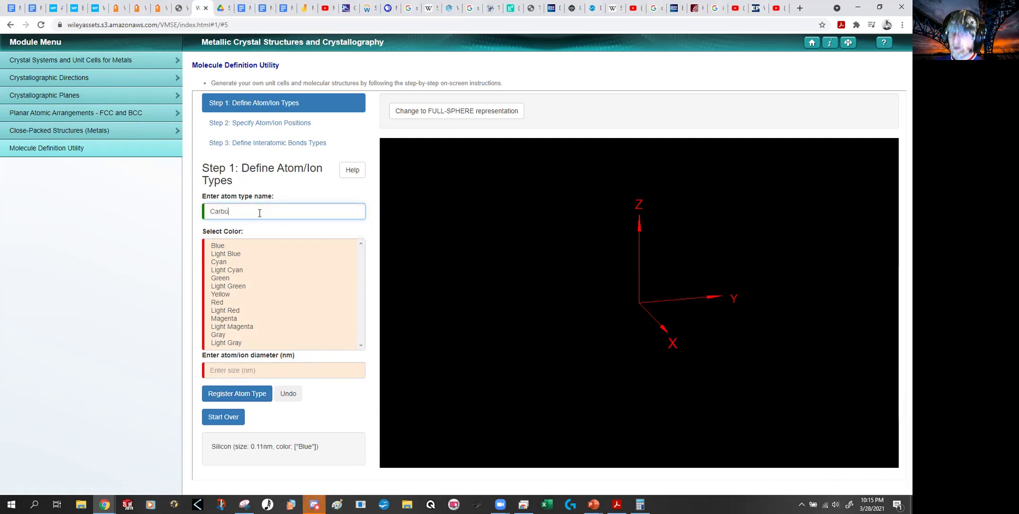
pyautogui.click(223, 262)
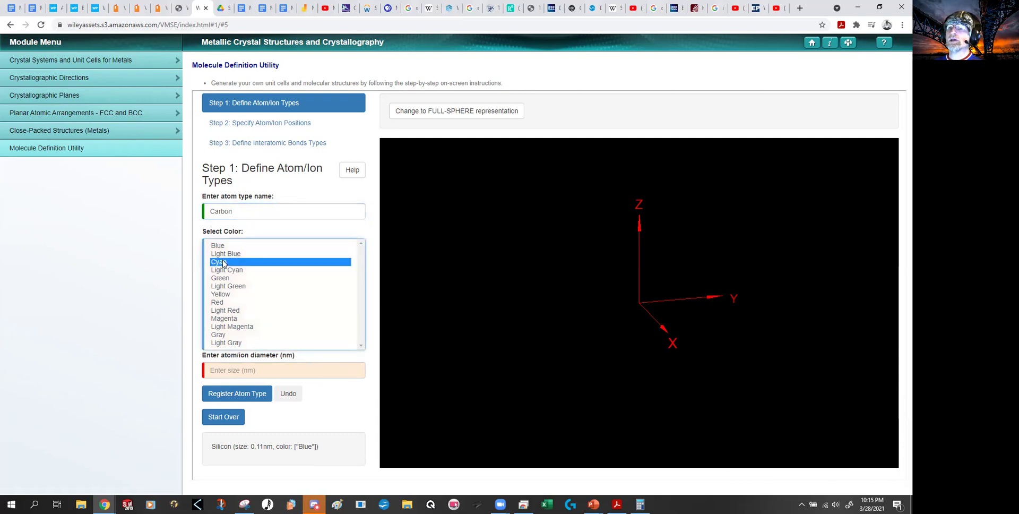
pyautogui.click(253, 371)
pyautogui.write('.14')
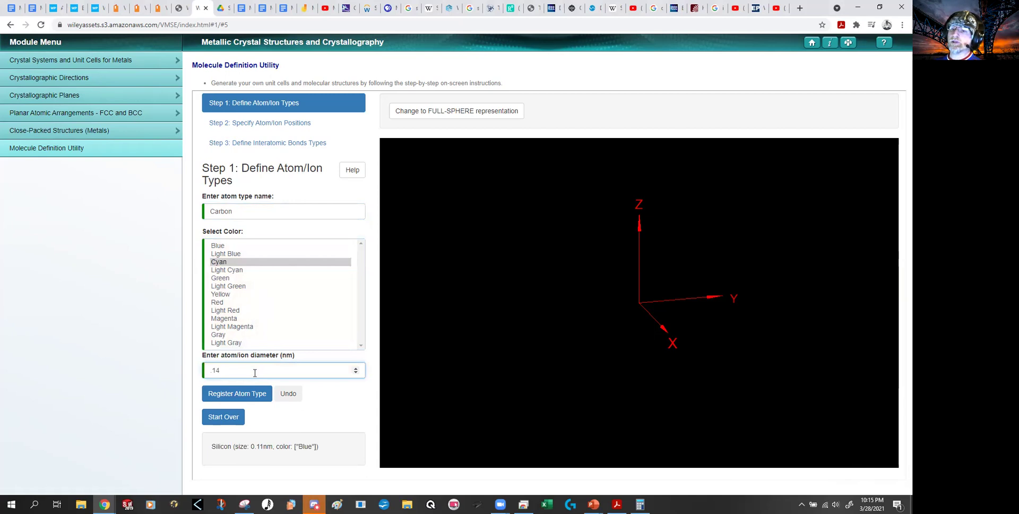
pyautogui.press('BackSpace')
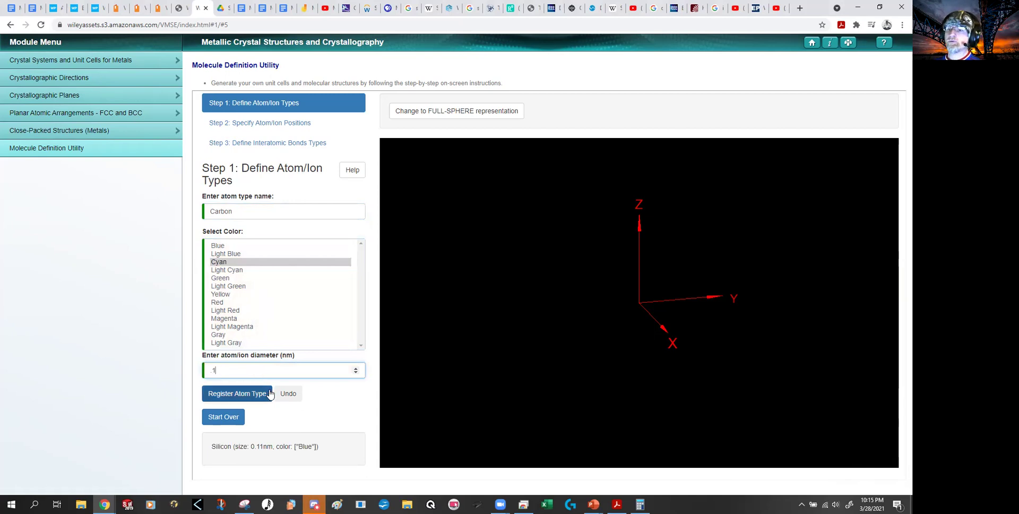
pyautogui.click(232, 395)
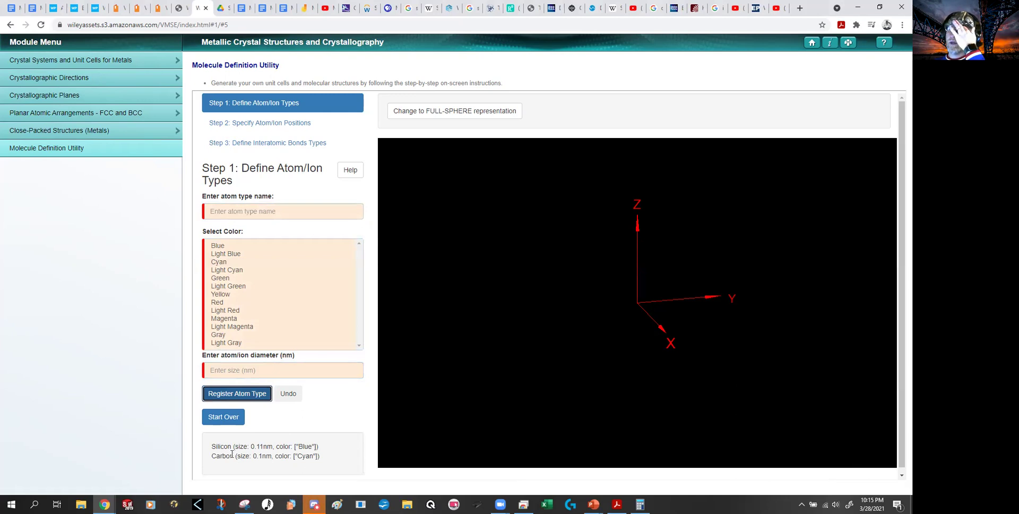
# In Step 2, register a Silicon atom at position (0, 0, 0)
pyautogui.click(268, 122)
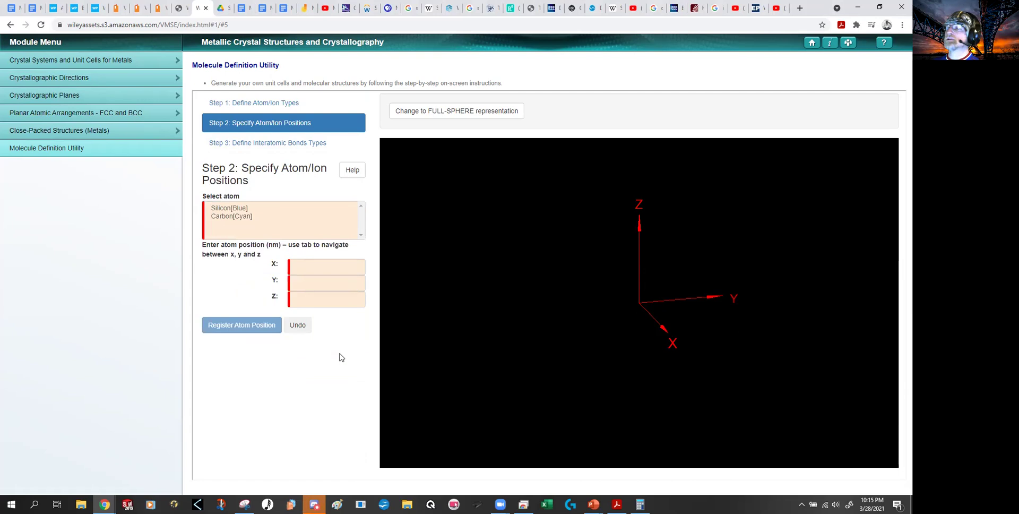
pyautogui.click(326, 270)
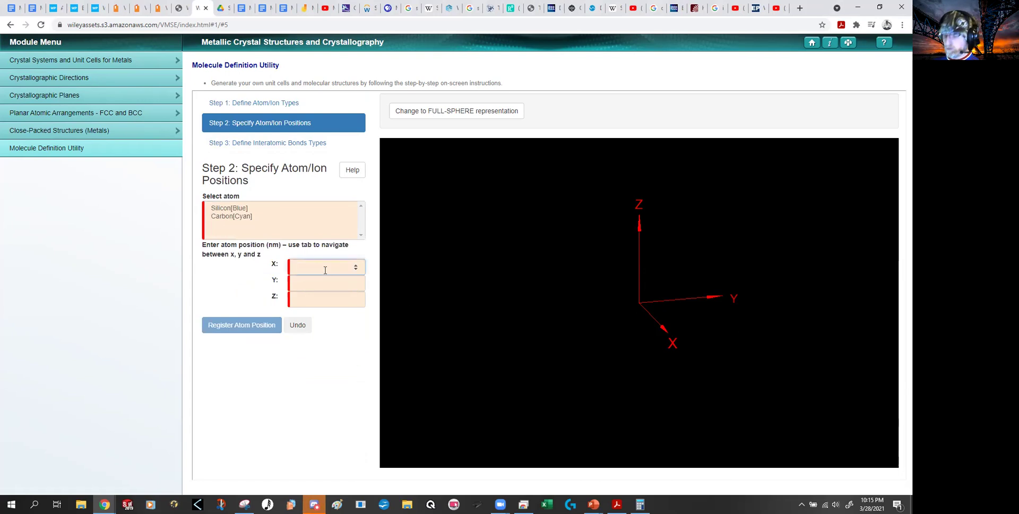
pyautogui.write('0')
pyautogui.click(320, 285)
pyautogui.write('0')
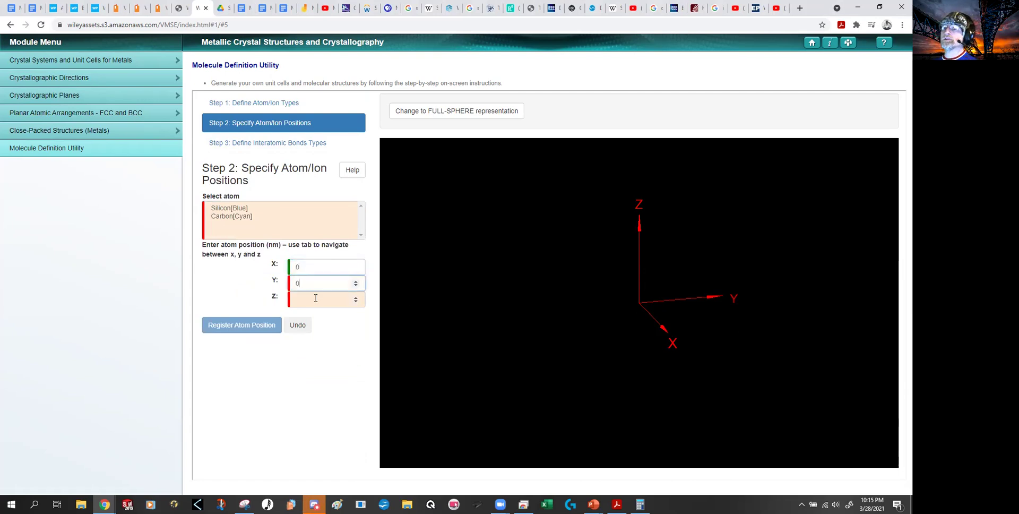
pyautogui.click(314, 298)
pyautogui.write('0')
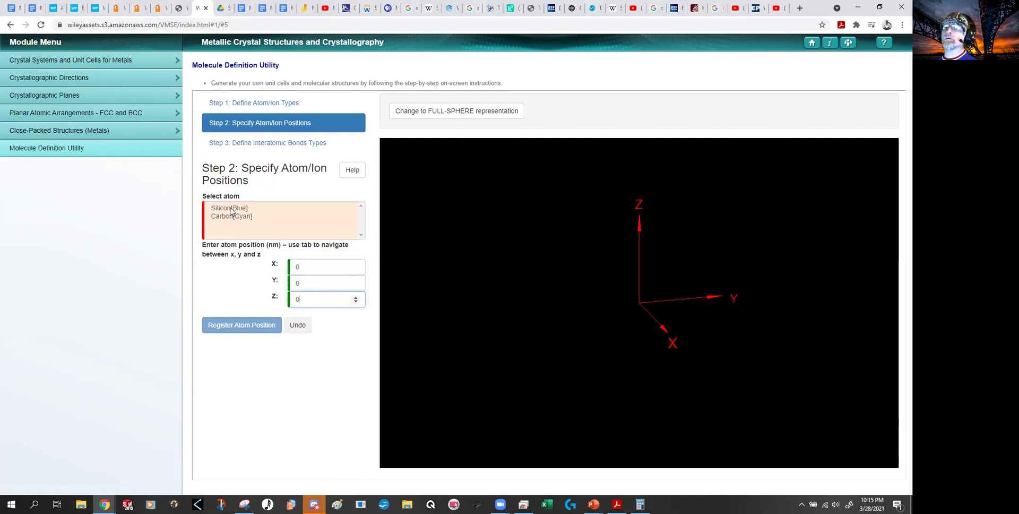
pyautogui.click(233, 209)
pyautogui.click(228, 326)
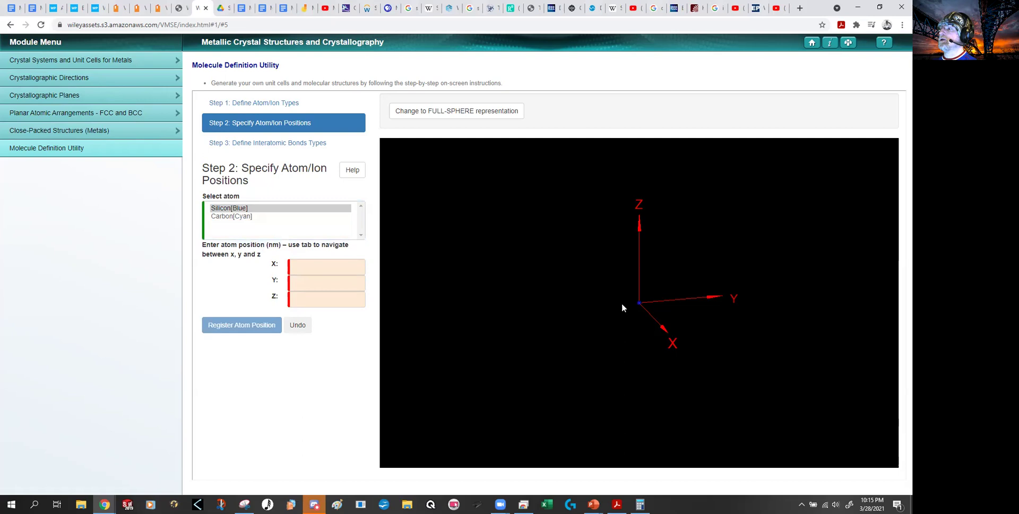
# Switch the atom display to full-sphere representation
pyautogui.click(487, 112)
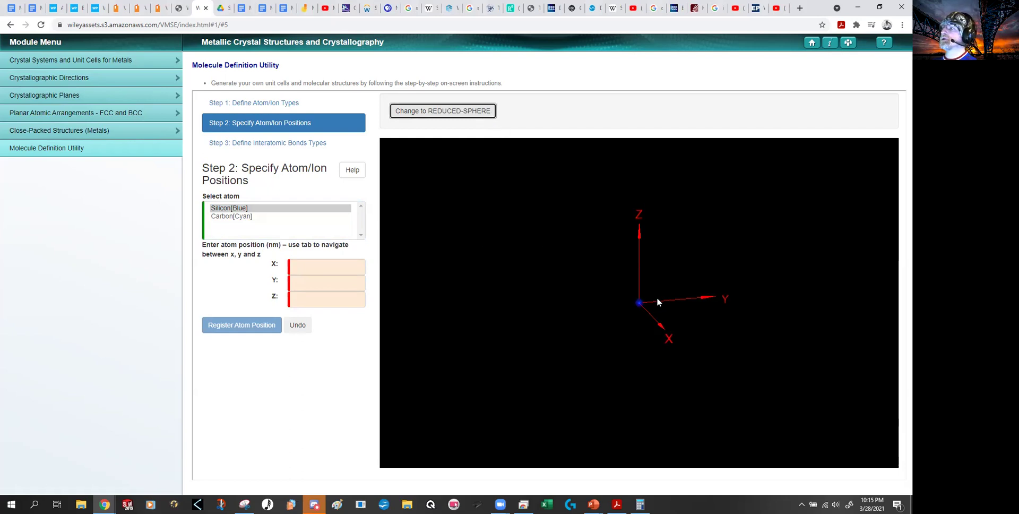
pyautogui.scroll(3, 653, 304)
pyautogui.scroll(3, 660, 319)
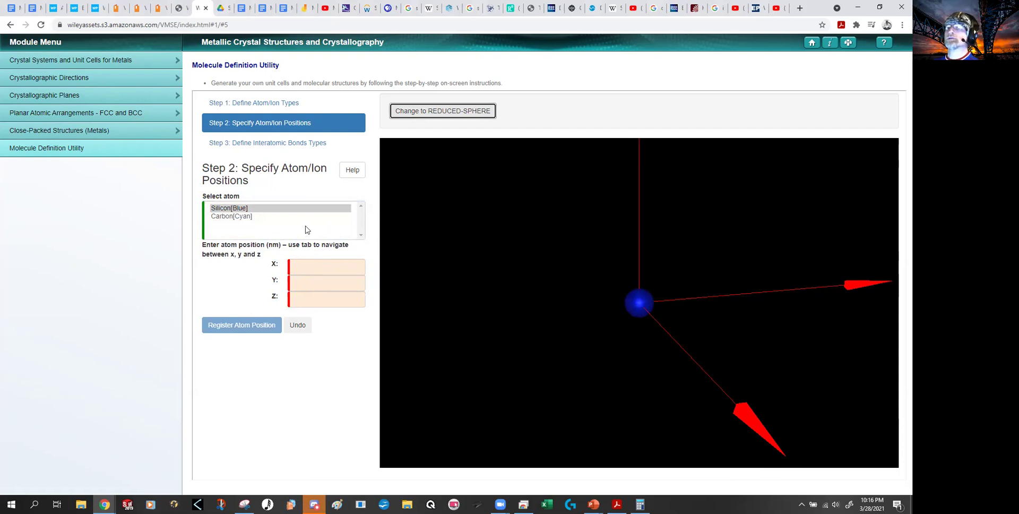
# Add a Silicon atom at (1, 0, 0), inspect it, then undo it
pyautogui.click(325, 265)
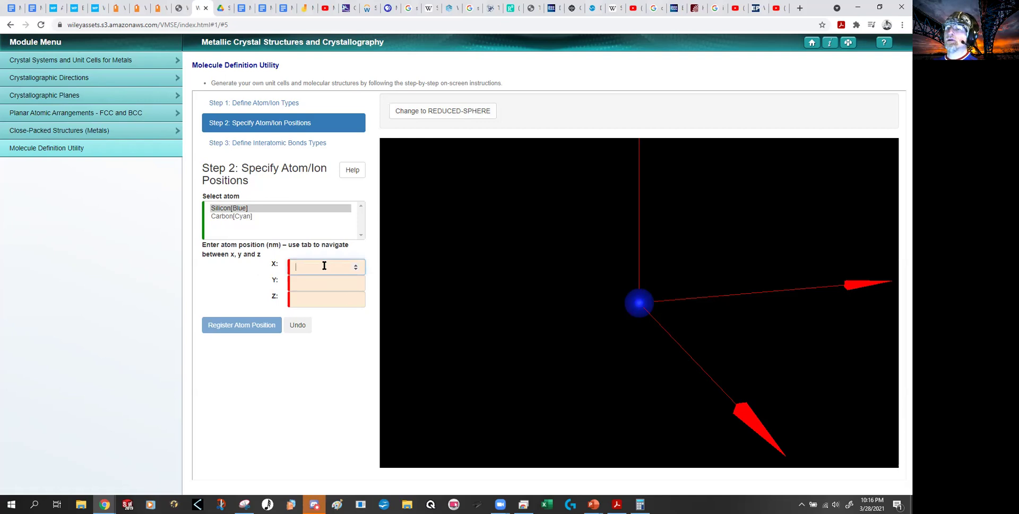
pyautogui.write('1')
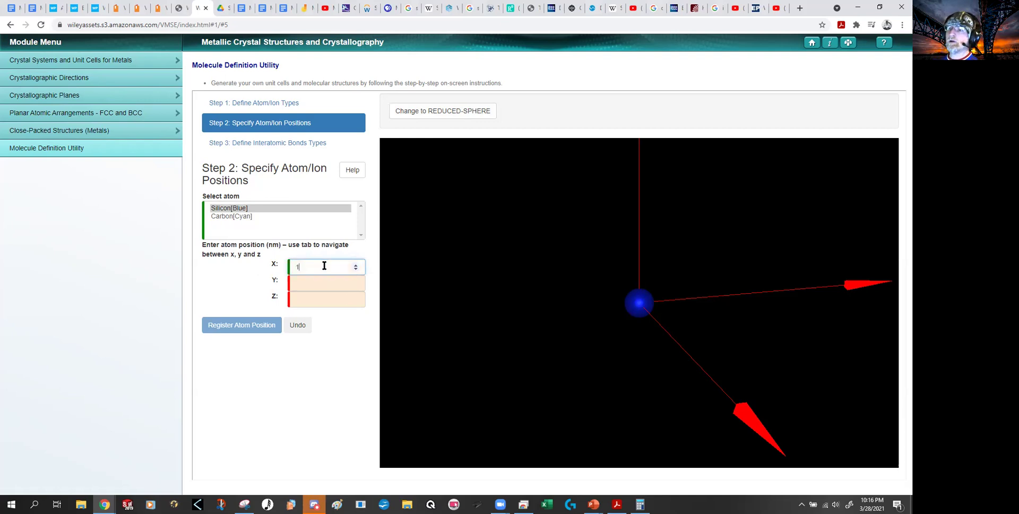
pyautogui.press('Tab')
pyautogui.write('0')
pyautogui.press('Tab')
pyautogui.write('0')
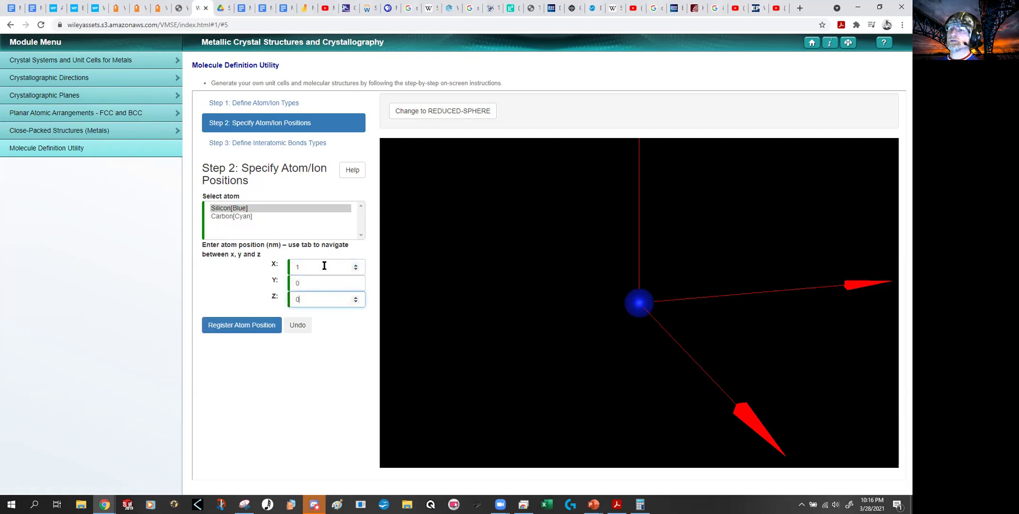
pyautogui.click(229, 325)
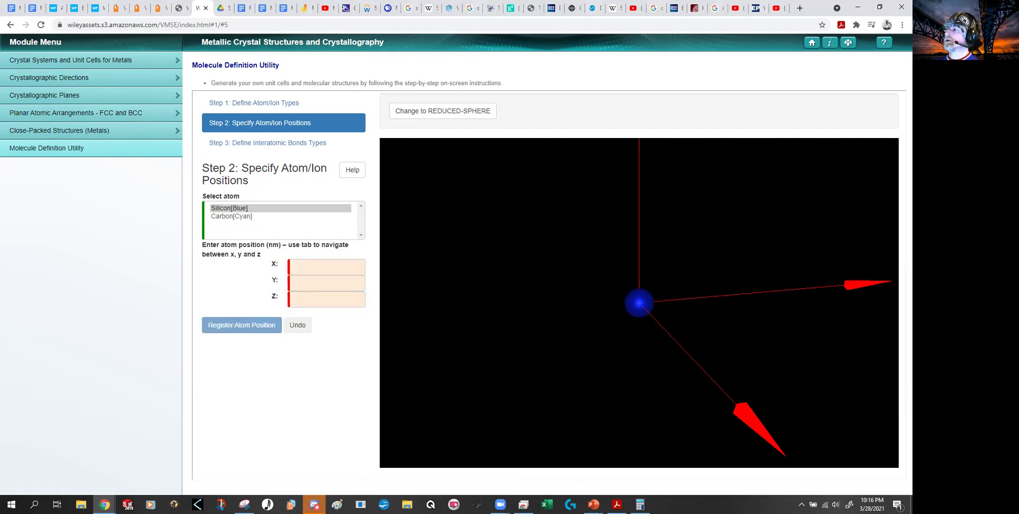
pyautogui.scroll(2, 655, 355)
pyautogui.scroll(-3, 662, 341)
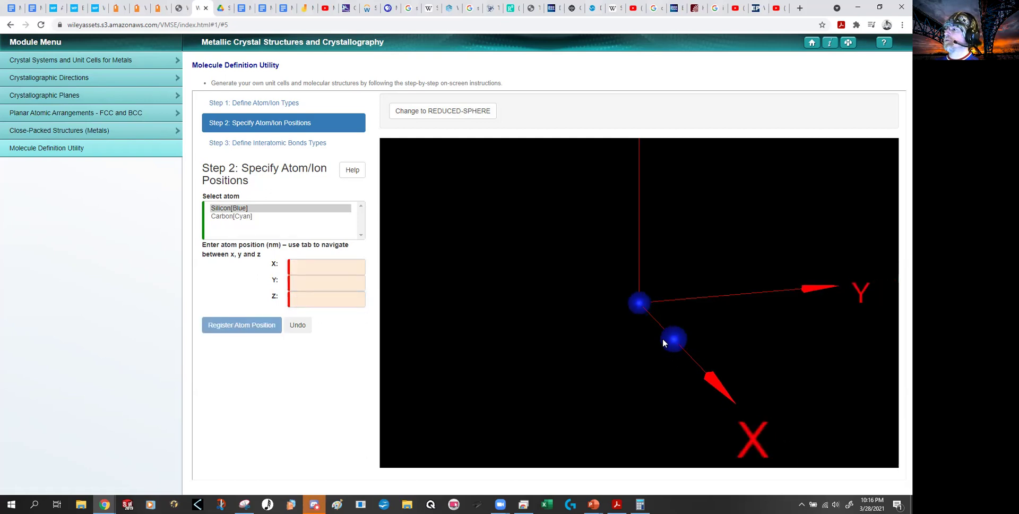
pyautogui.moveTo(629, 326); pyautogui.dragTo(643, 329)
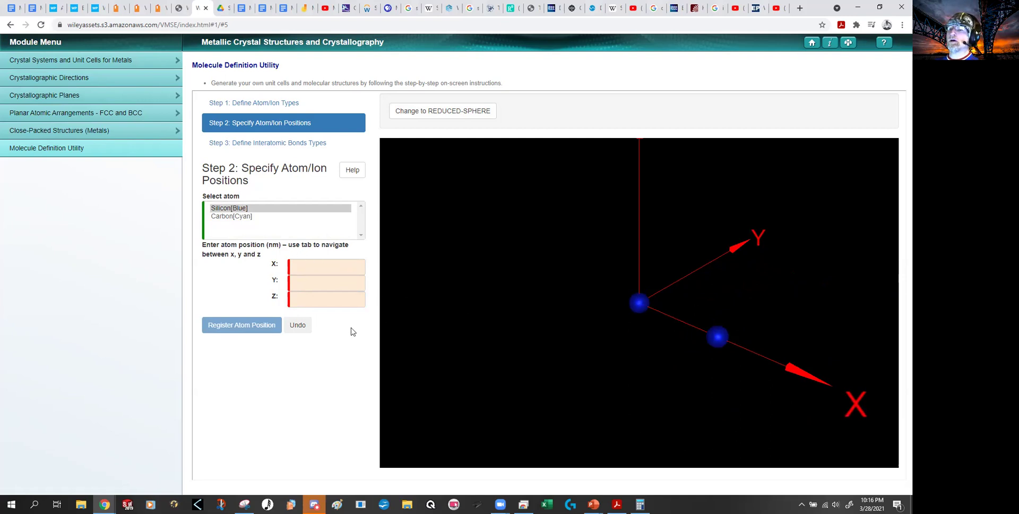
pyautogui.click(296, 328)
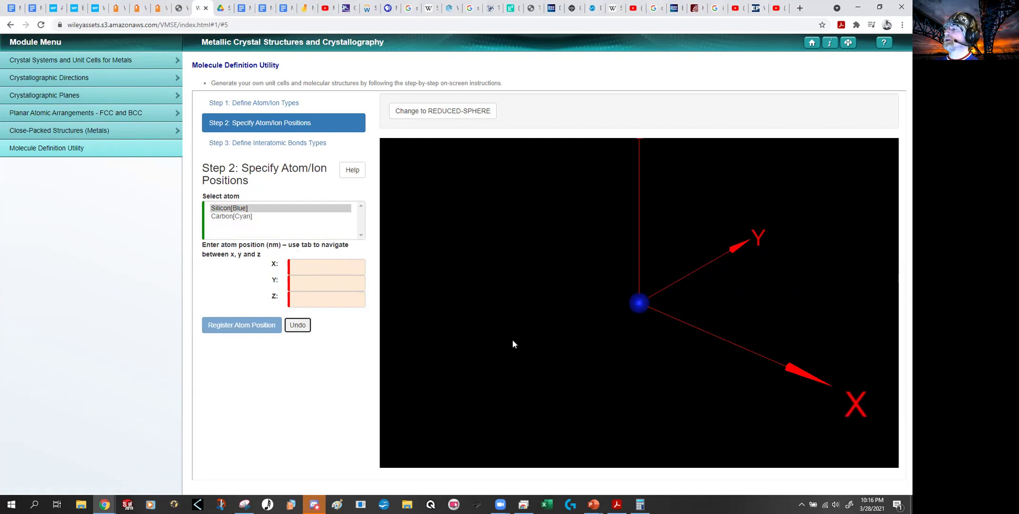
# Add a Silicon atom at (0.15, 0, 0), then undo it
pyautogui.click(319, 267)
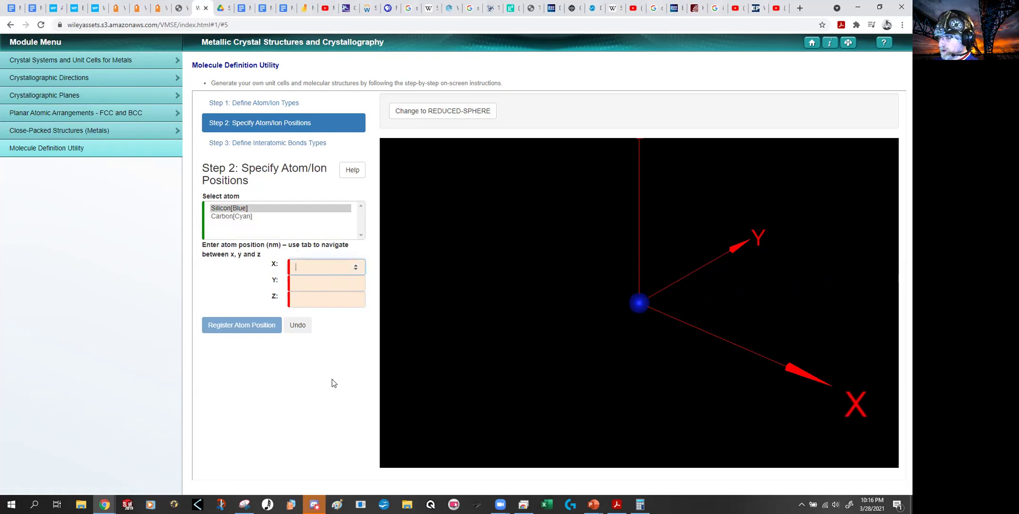
pyautogui.write('.14')
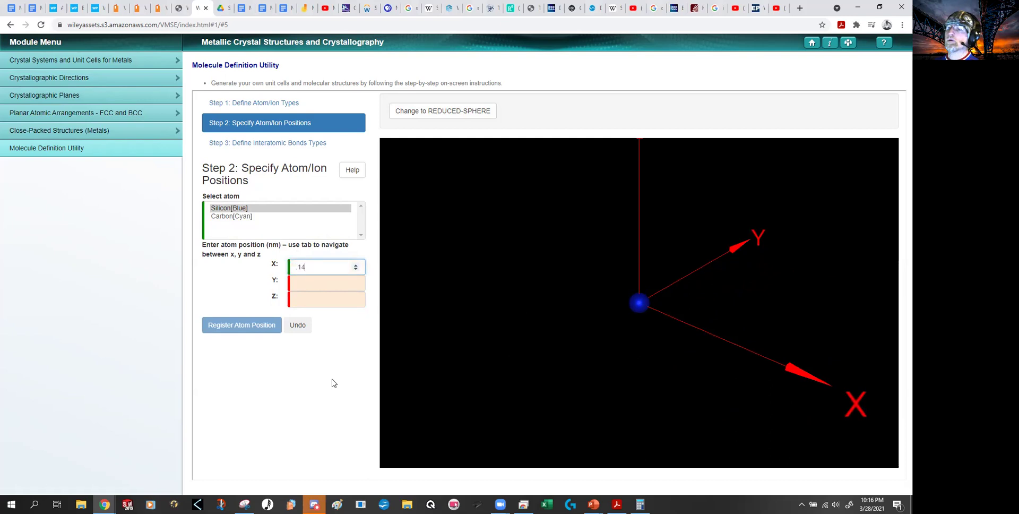
pyautogui.press('BackSpace')
pyautogui.write('5')
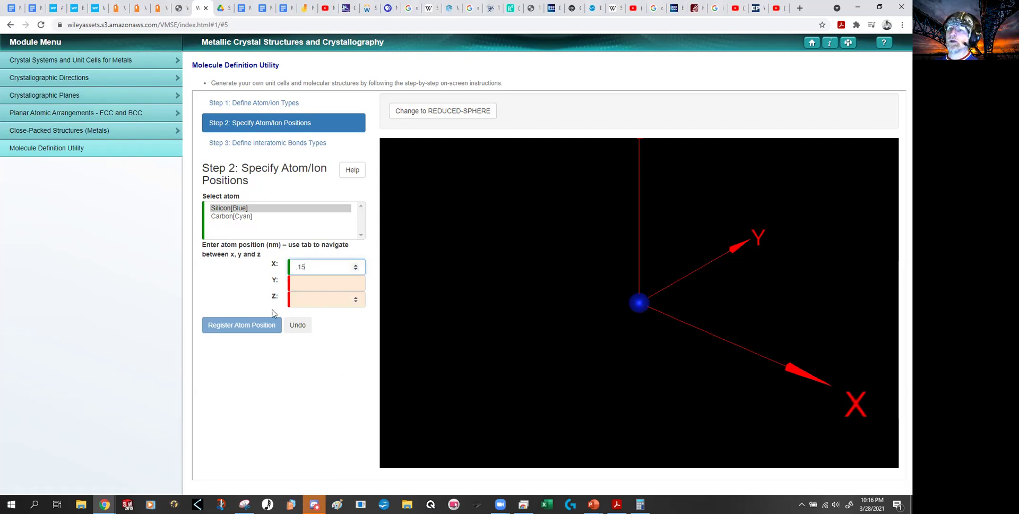
pyautogui.click(317, 289)
pyautogui.write('0')
pyautogui.press('Tab')
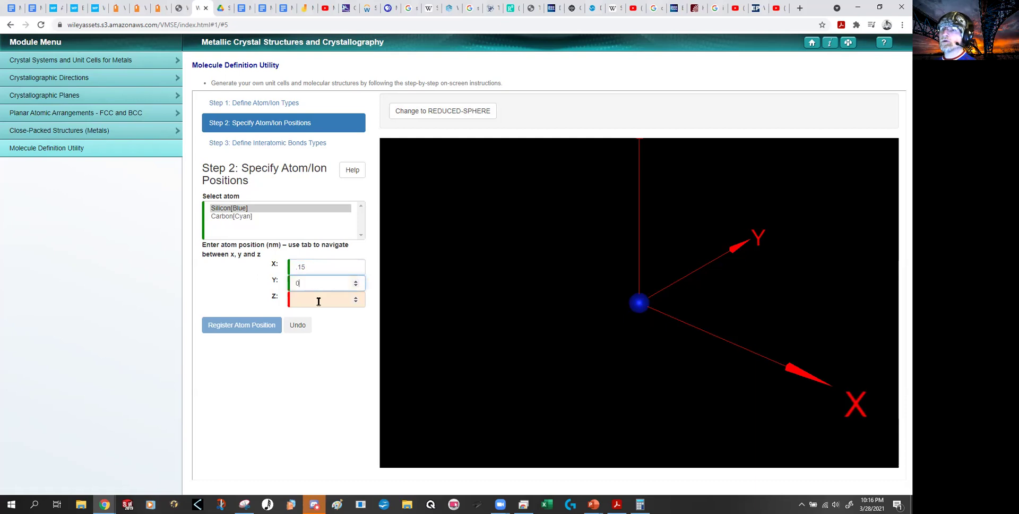
pyautogui.write('0')
pyautogui.click(241, 324)
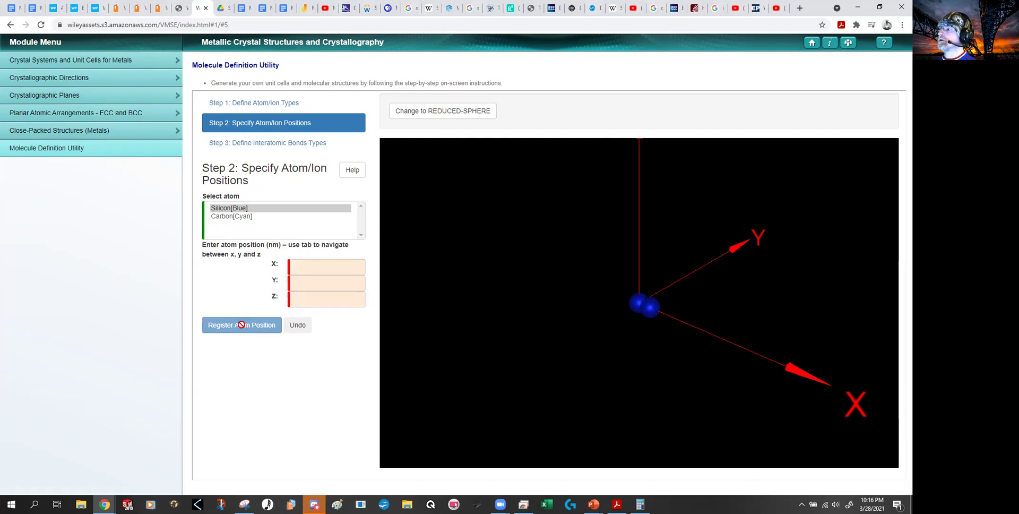
pyautogui.click(289, 324)
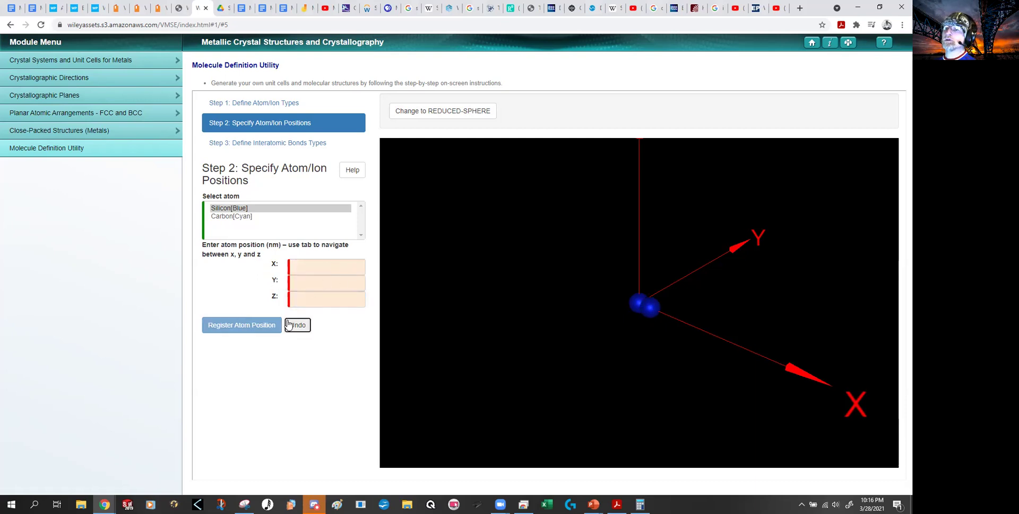
# Enter coordinates X 0.3, Y 0, Z 0 for the next Silicon atom
pyautogui.click(319, 266)
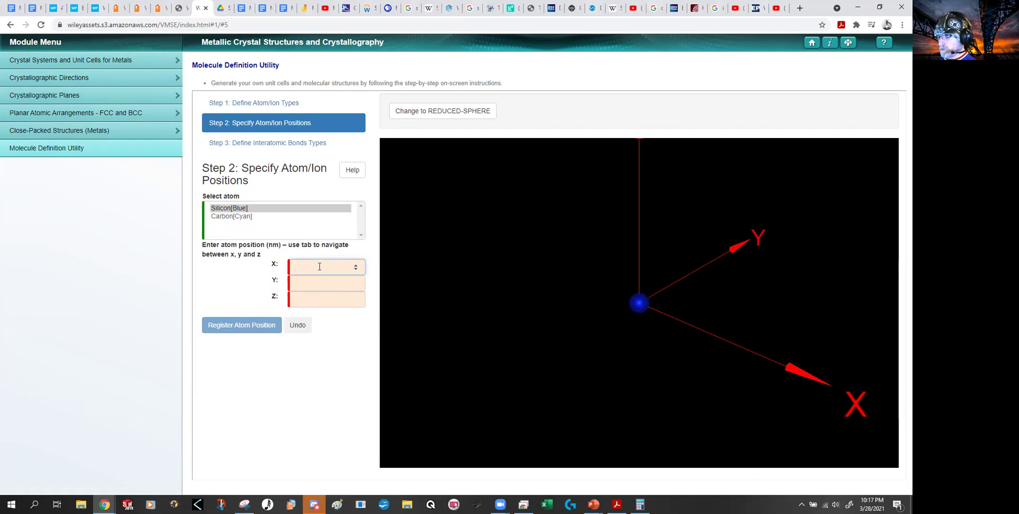
pyautogui.write('.3')
pyautogui.press('Tab')
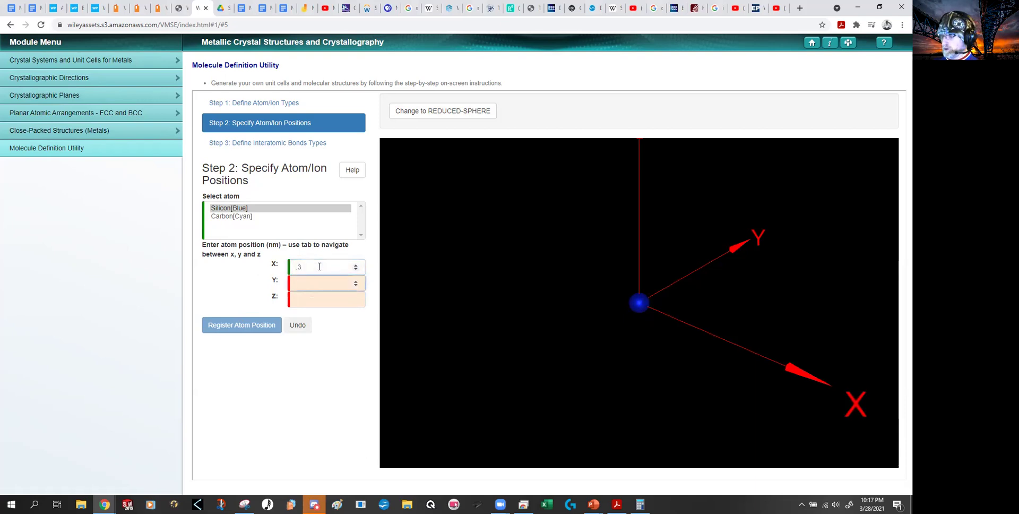
pyautogui.write('0')
pyautogui.press('Tab')
pyautogui.write('0')
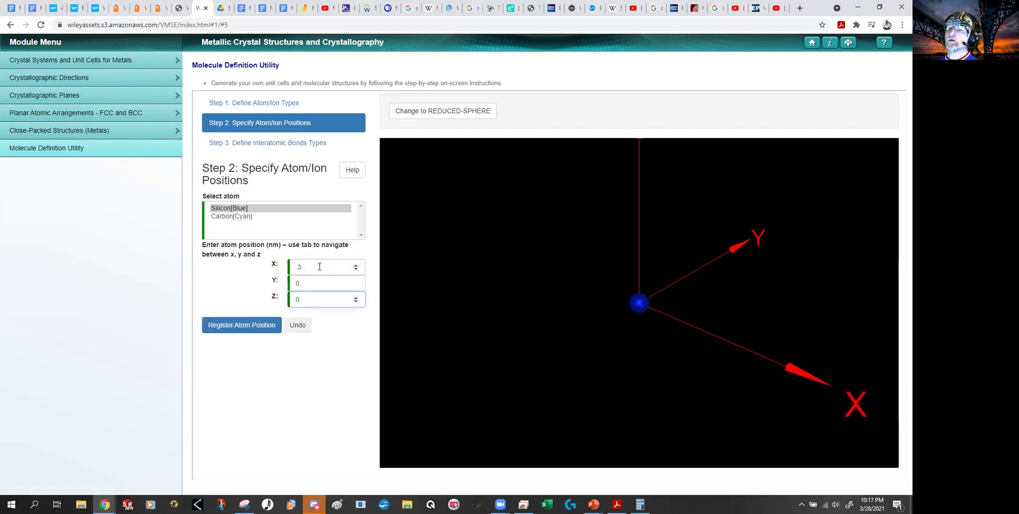
# Register the Silicon atom at (0.3, 0, 0), then add and undo a misplaced one at (0, 1, 1)
pyautogui.click(267, 321)
pyautogui.moveTo(671, 296); pyautogui.dragTo(683, 276)
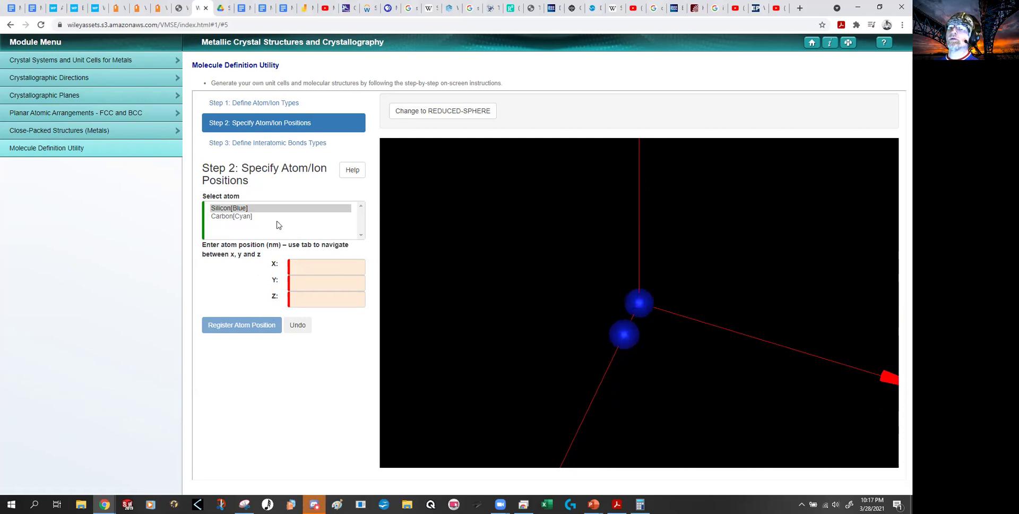
pyautogui.click(309, 267)
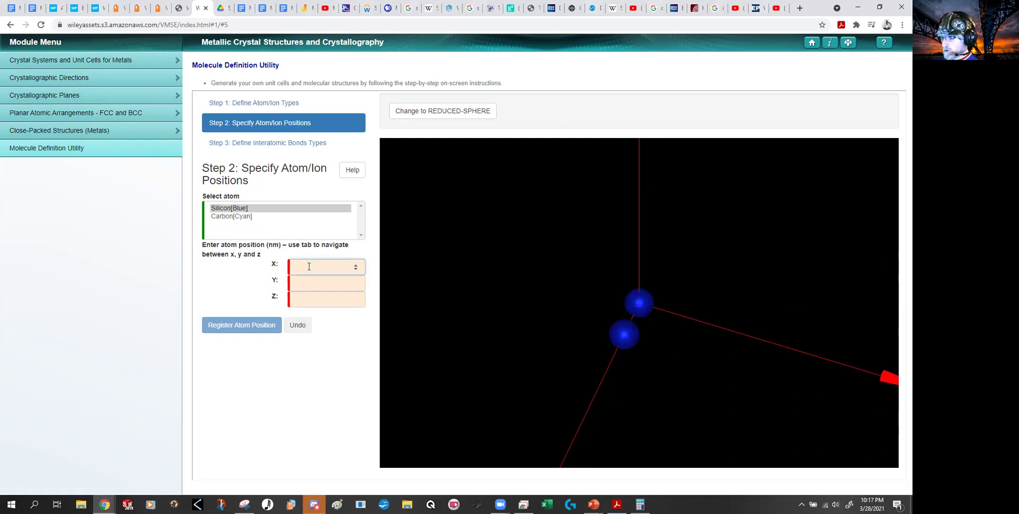
pyautogui.write('0')
pyautogui.press('Tab')
pyautogui.write('1')
pyautogui.press('Tab')
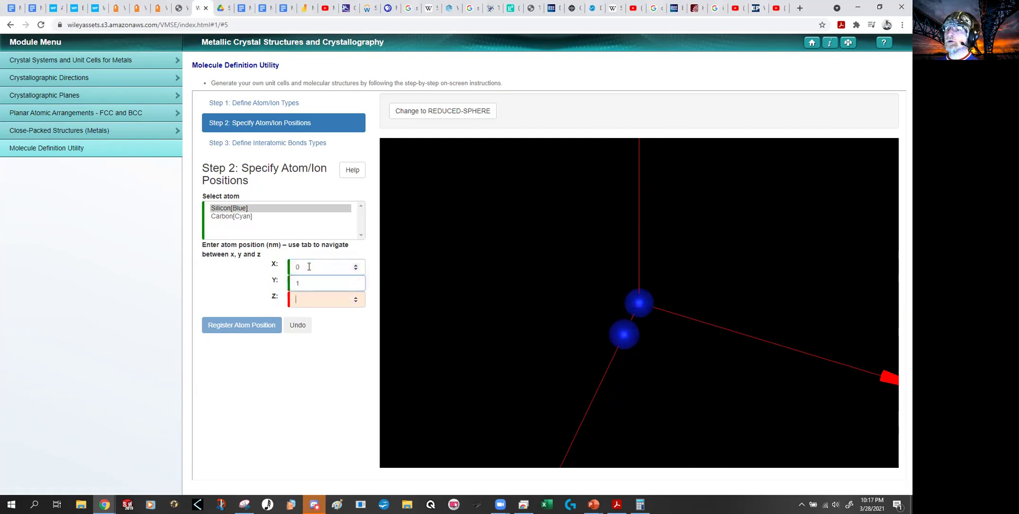
pyautogui.write('1')
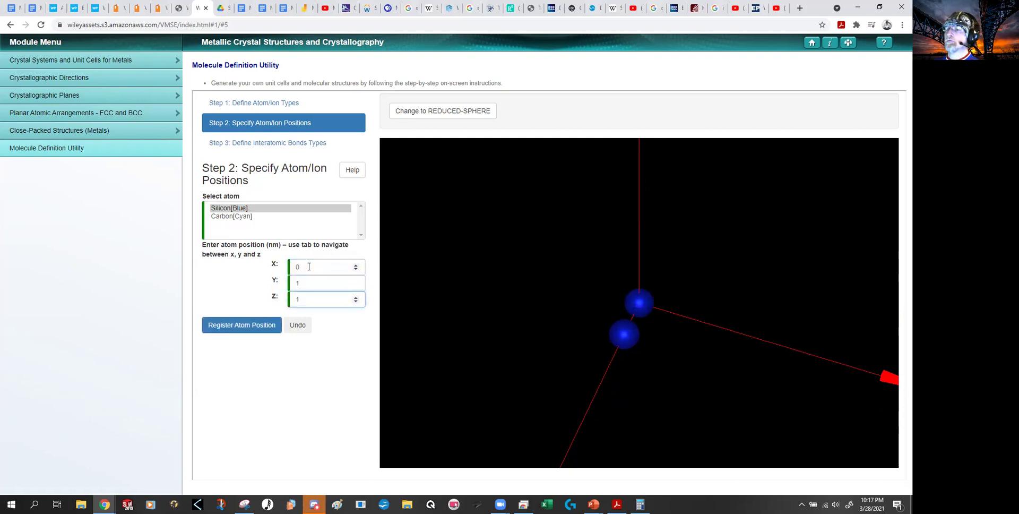
pyautogui.press('BackSpace')
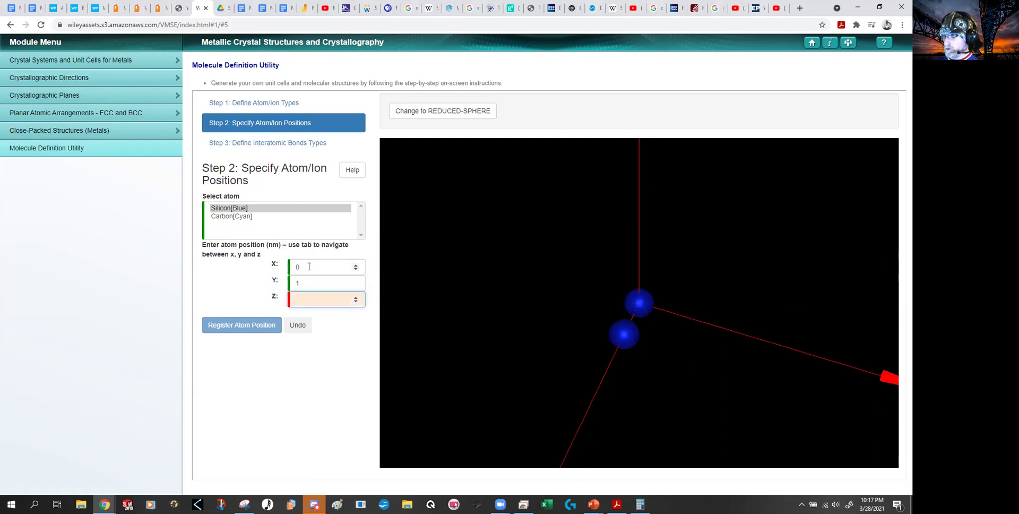
pyautogui.write('1')
pyautogui.click(250, 325)
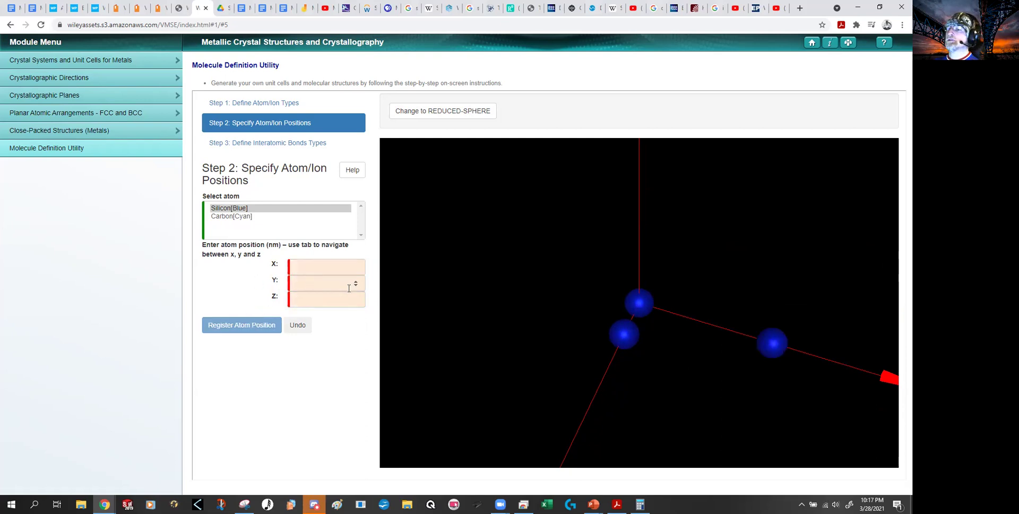
pyautogui.click(297, 325)
# Add a Silicon atom at (0, 0.3, 0)
pyautogui.click(309, 266)
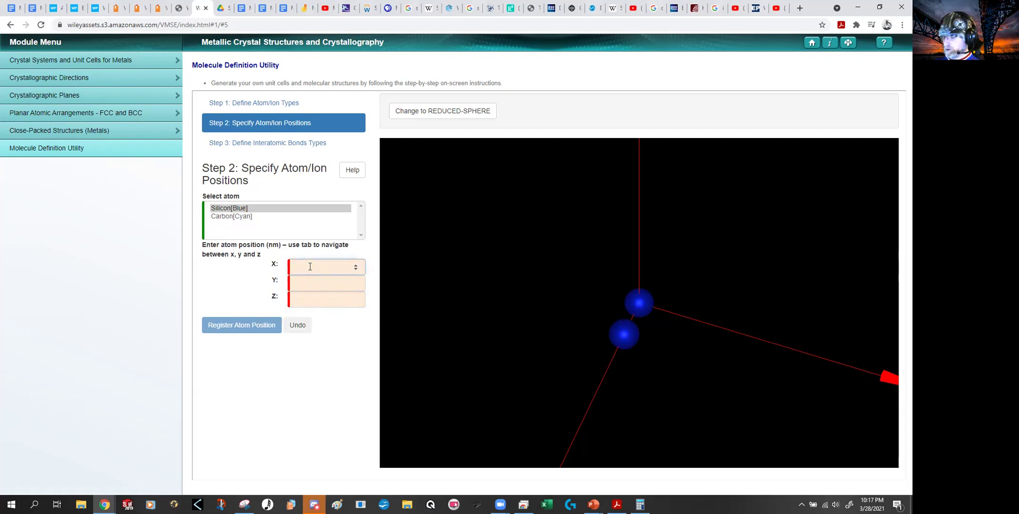
pyautogui.write('0')
pyautogui.press('Tab')
pyautogui.write('.3')
pyautogui.press('Tab')
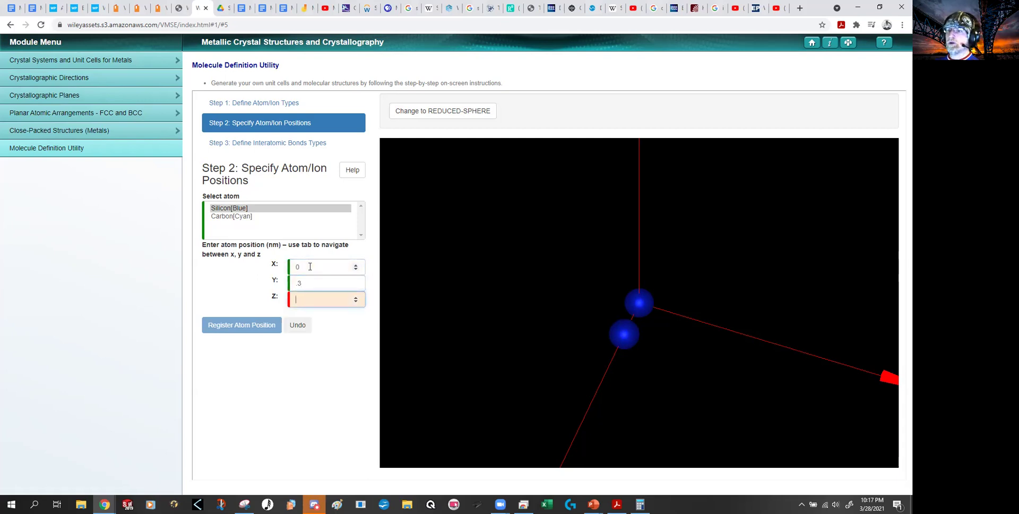
pyautogui.write('0')
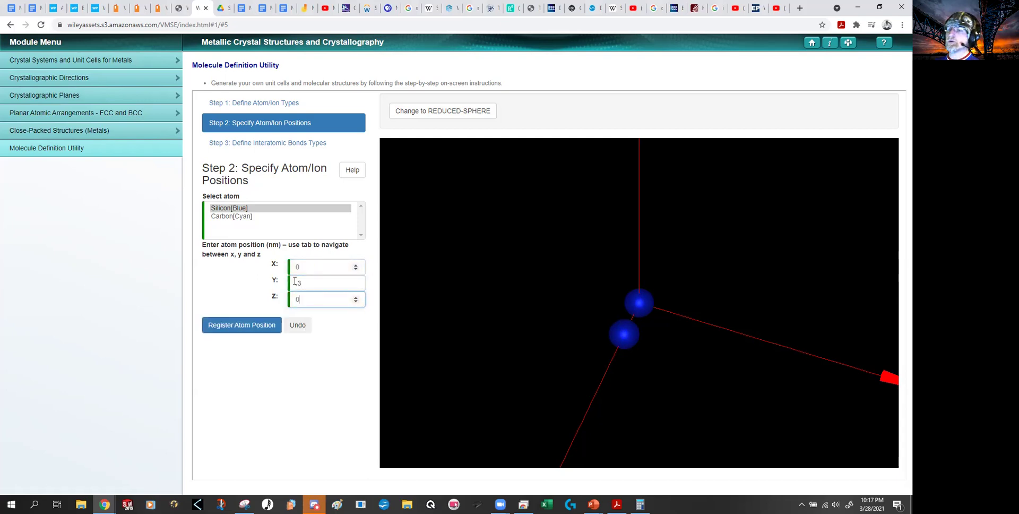
pyautogui.click(267, 324)
pyautogui.moveTo(559, 332)
pyautogui.mouseDown()
pyautogui.moveTo(557, 311)
pyautogui.moveTo(562, 325)
pyautogui.mouseUp()
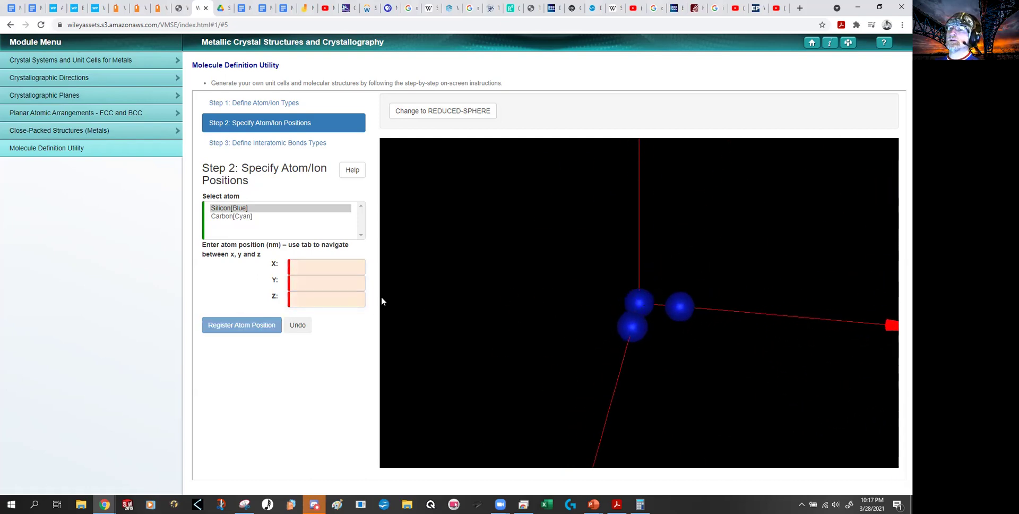
# Enter coordinates (0.3, 0.3, 0.3) and rotate the view to another angle
pyautogui.click(330, 268)
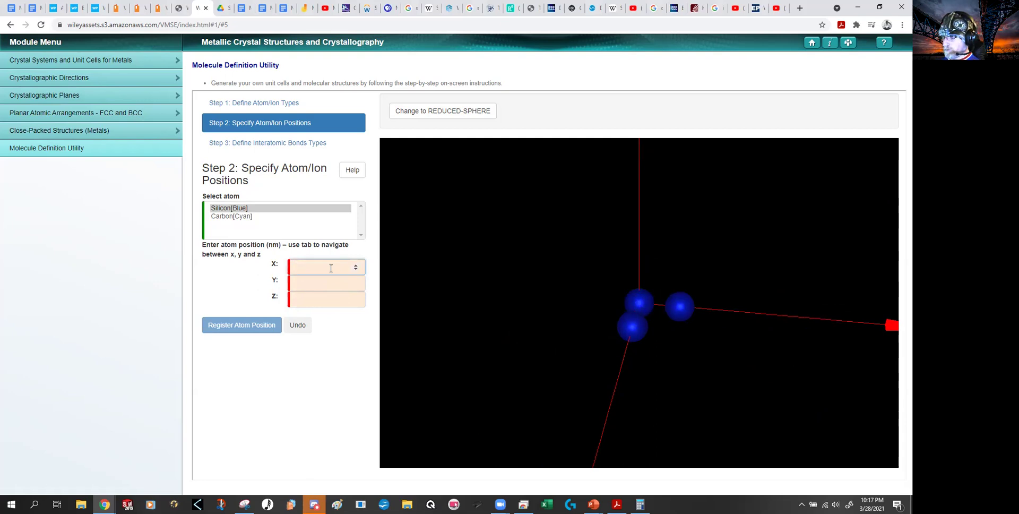
pyautogui.write('.3')
pyautogui.press('Tab')
pyautogui.write('.3')
pyautogui.press('Tab')
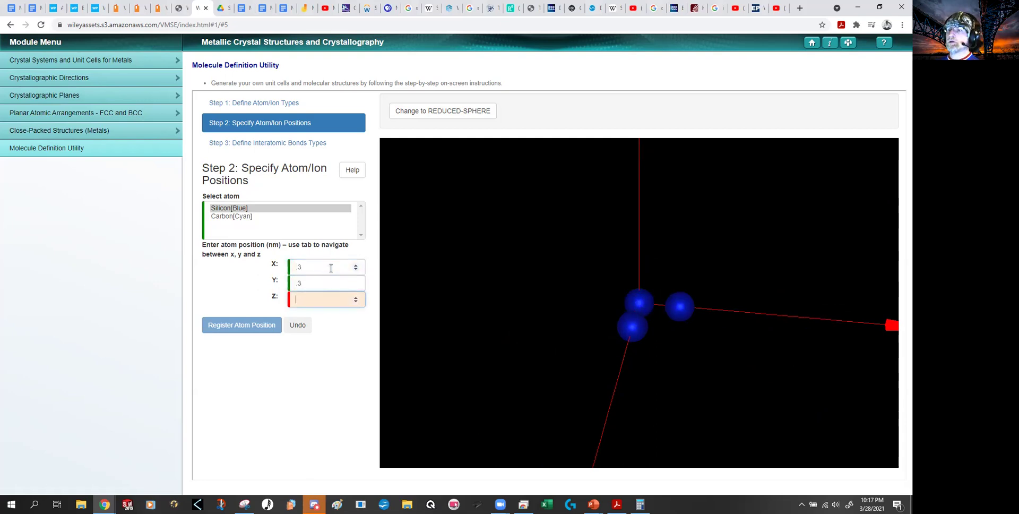
pyautogui.write('.3')
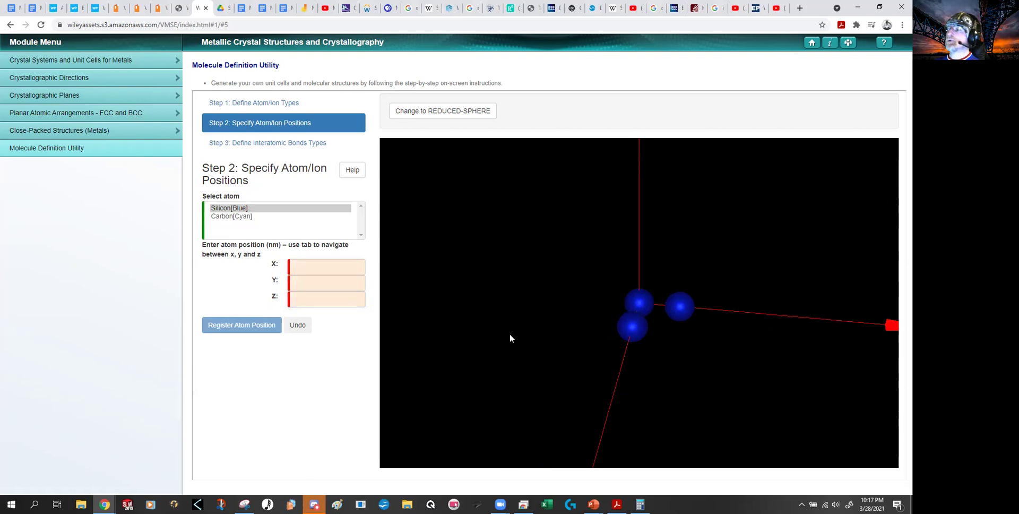
pyautogui.moveTo(593, 342)
pyautogui.mouseDown()
pyautogui.moveTo(603, 329)
pyautogui.moveTo(587, 339)
pyautogui.moveTo(603, 342)
pyautogui.mouseUp()
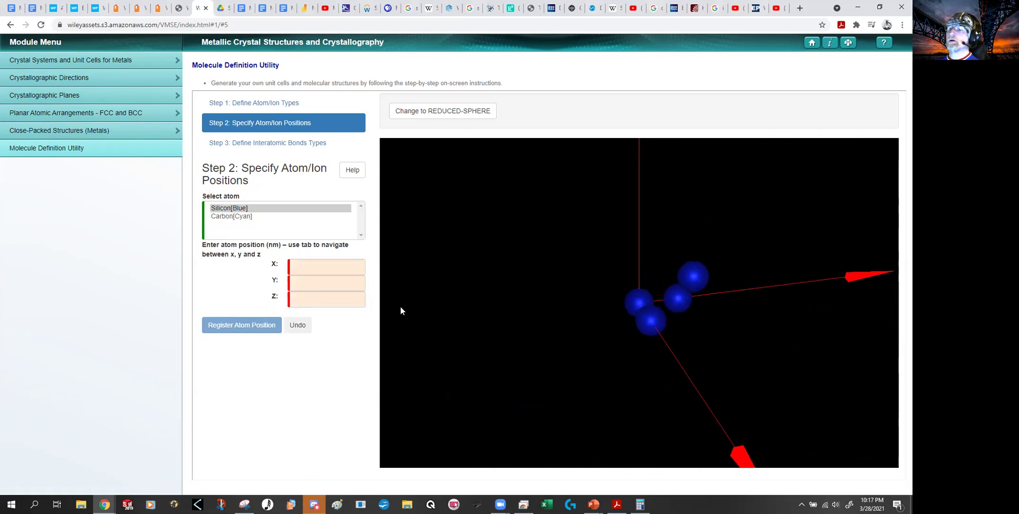
# Add a Silicon atom at (0.3, 0, 0.3)
pyautogui.click(327, 267)
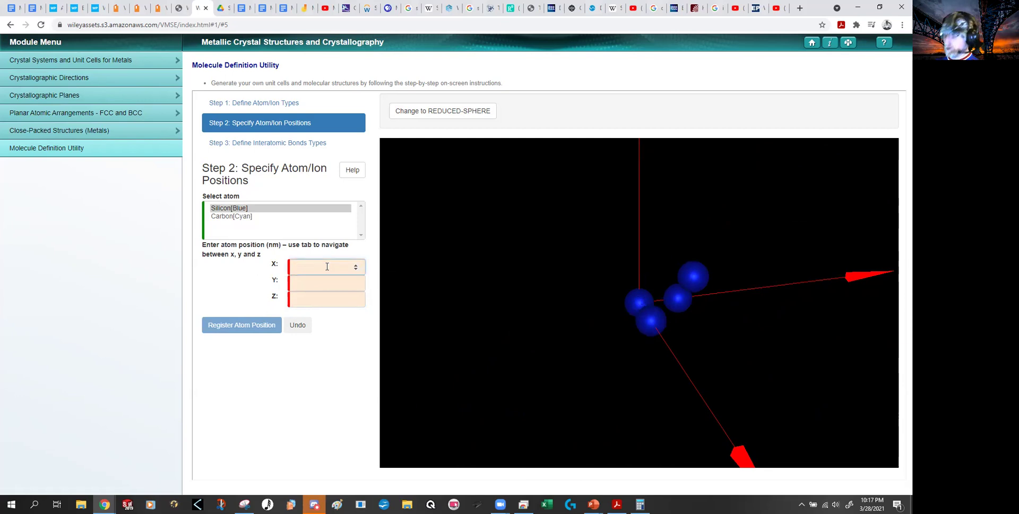
pyautogui.write('3')
pyautogui.press('Tab')
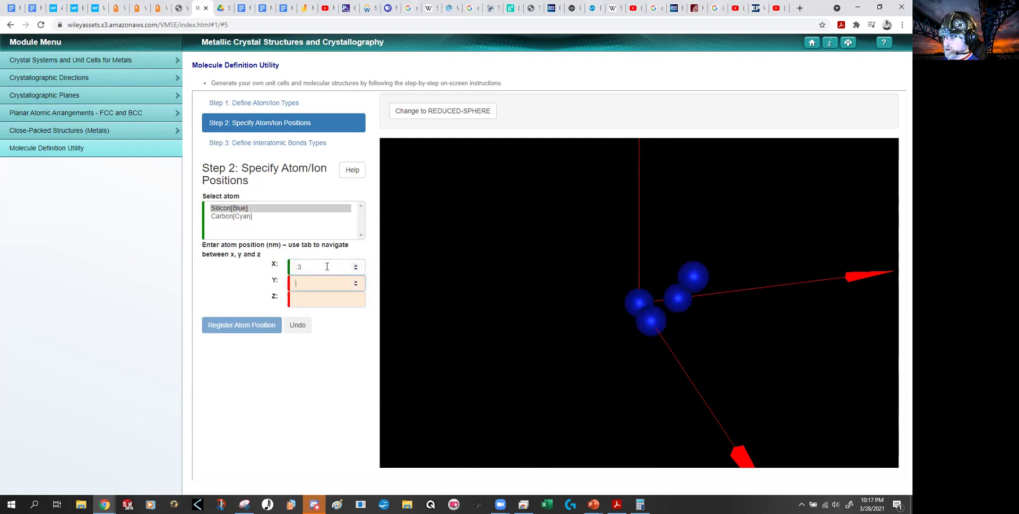
pyautogui.write('0')
pyautogui.press('Tab')
pyautogui.write('3')
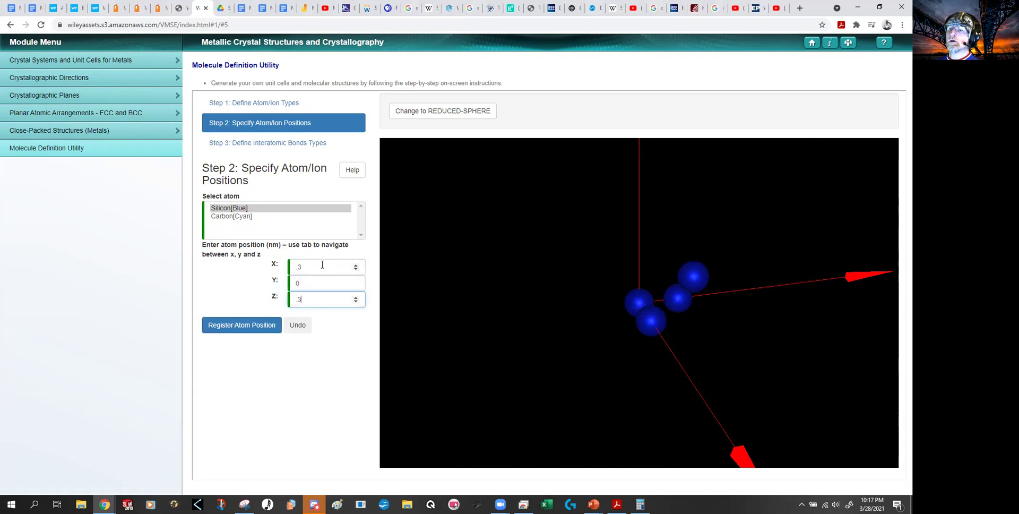
pyautogui.click(244, 324)
pyautogui.moveTo(621, 334); pyautogui.dragTo(501, 311)
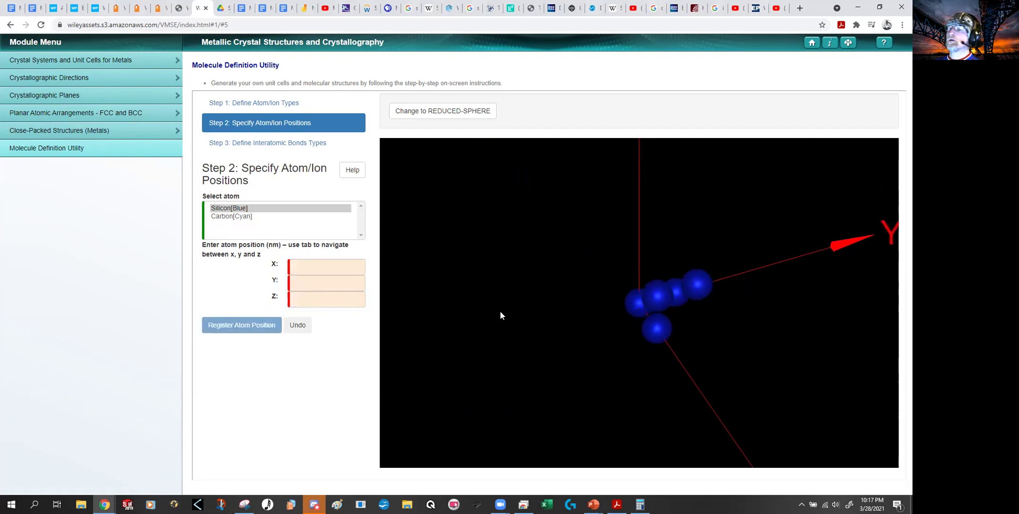
# Register another Silicon atom at (0, 0, 0) and rotate around the cluster
pyautogui.click(340, 270)
pyautogui.write('0')
pyautogui.press('Tab')
pyautogui.write('0')
pyautogui.press('Tab')
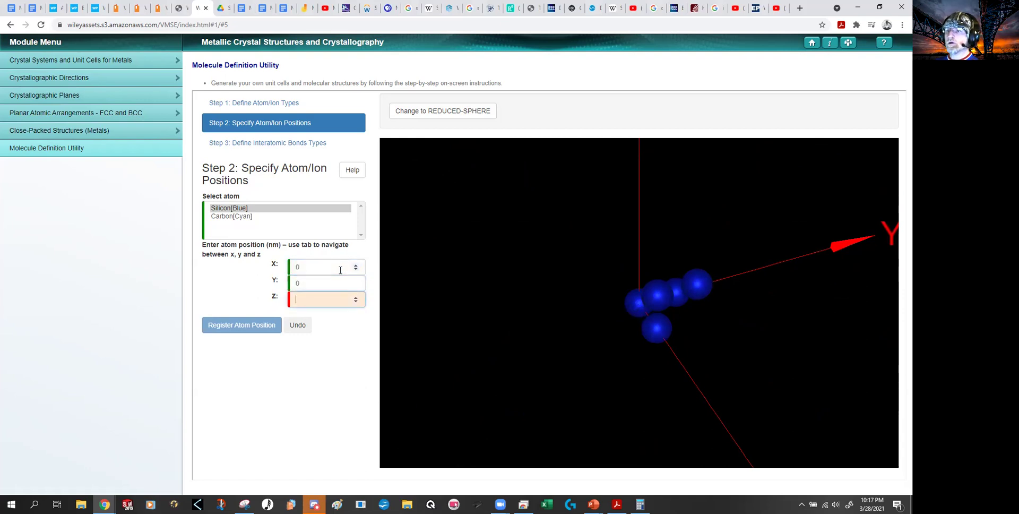
pyautogui.write('0')
pyautogui.click(266, 322)
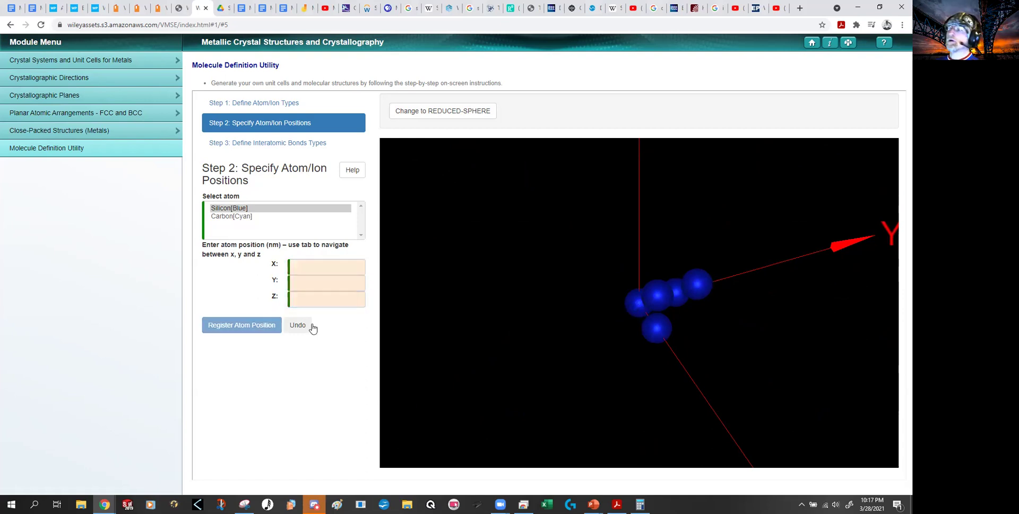
pyautogui.moveTo(652, 350); pyautogui.dragTo(657, 303)
# Add a Silicon atom at (0.15, 0.15, 0)
pyautogui.scroll(4, 658, 300)
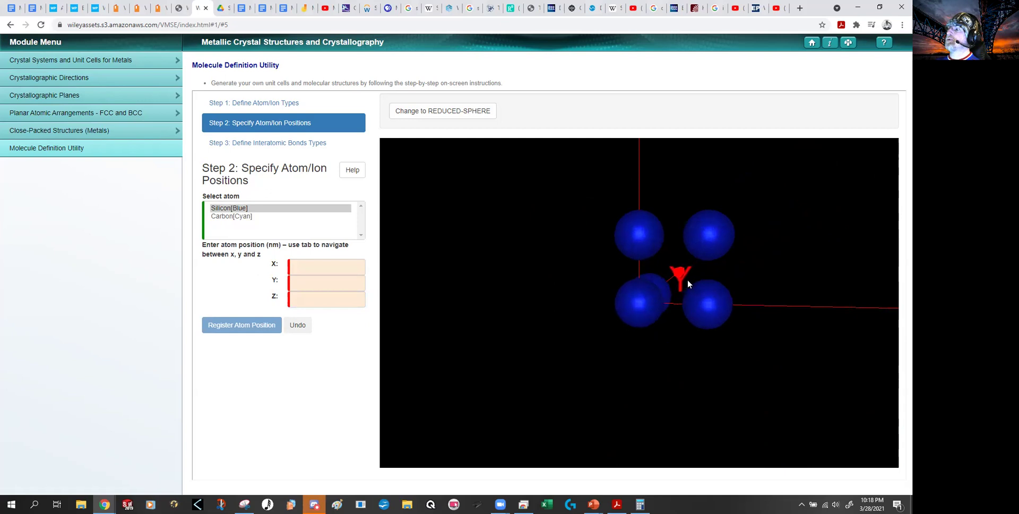
pyautogui.click(317, 269)
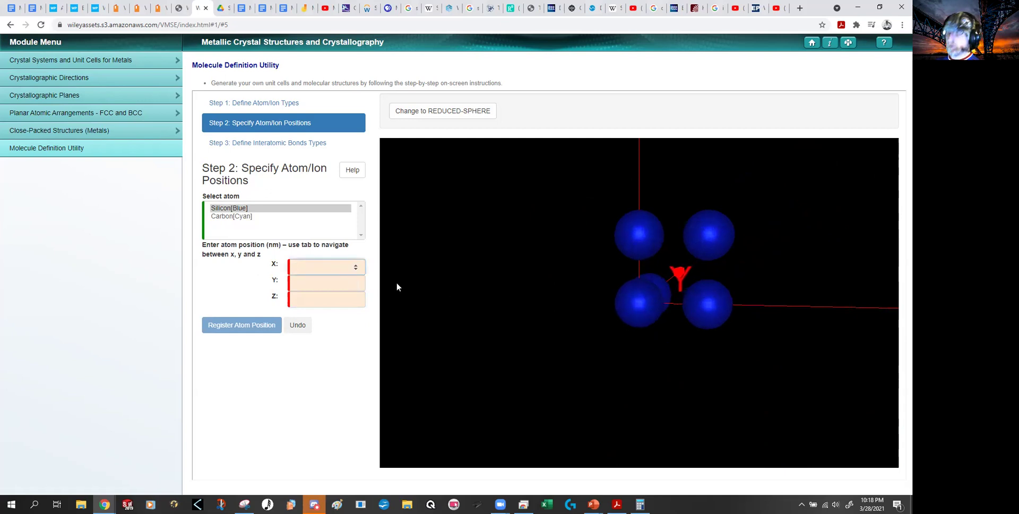
pyautogui.write('.15')
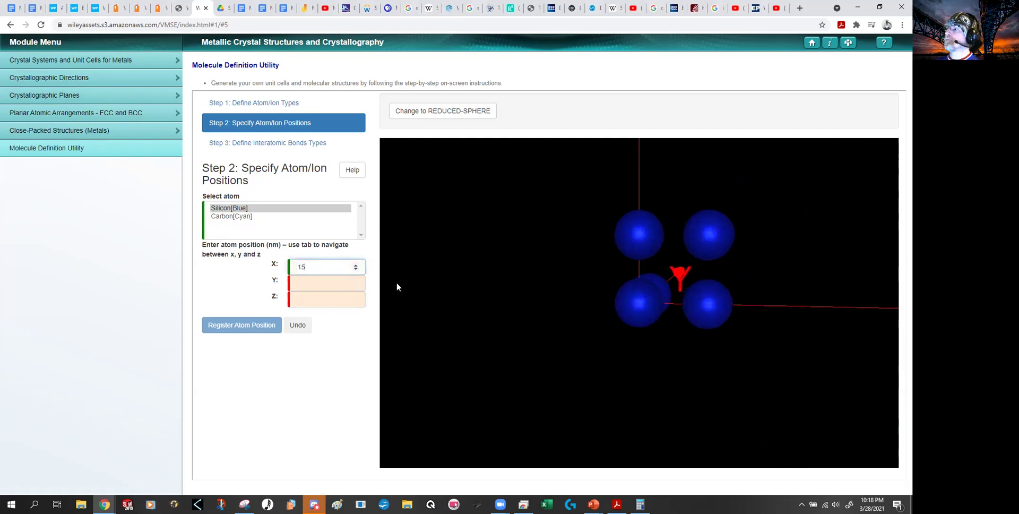
pyautogui.press('Tab')
pyautogui.write('.15')
pyautogui.press('Tab')
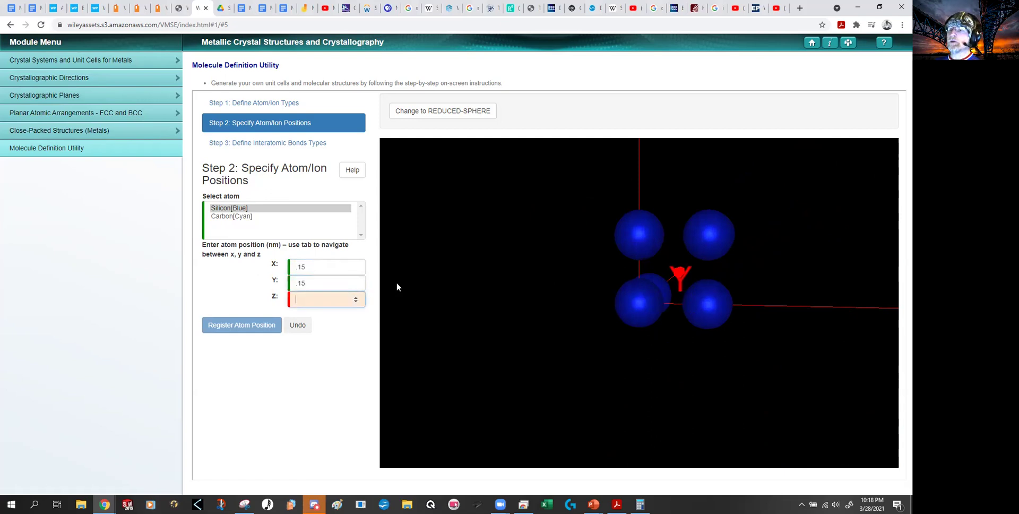
pyautogui.write('0')
pyautogui.press('Tab')
pyautogui.click(250, 324)
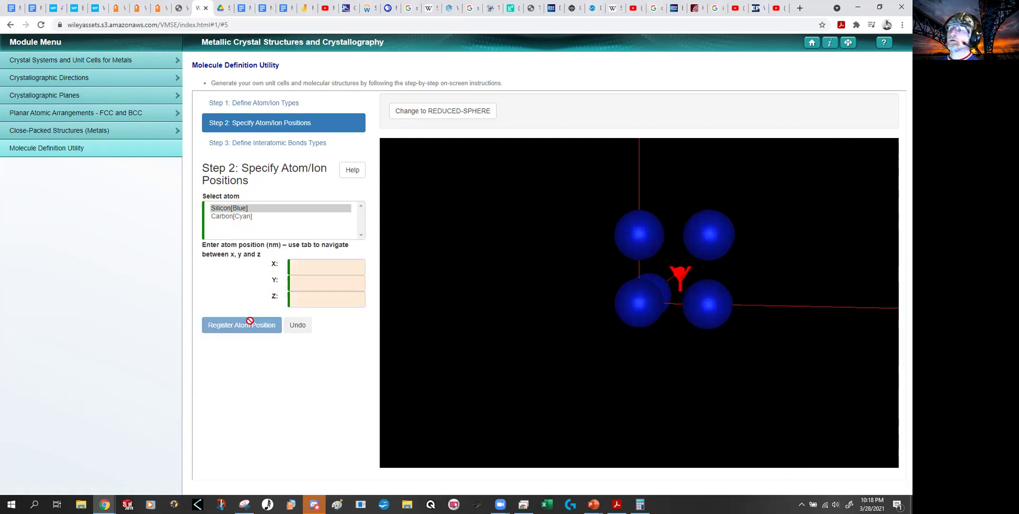
pyautogui.moveTo(559, 302)
pyautogui.mouseDown()
pyautogui.moveTo(584, 297)
pyautogui.moveTo(541, 305)
pyautogui.moveTo(573, 300)
pyautogui.moveTo(552, 303)
pyautogui.mouseUp()
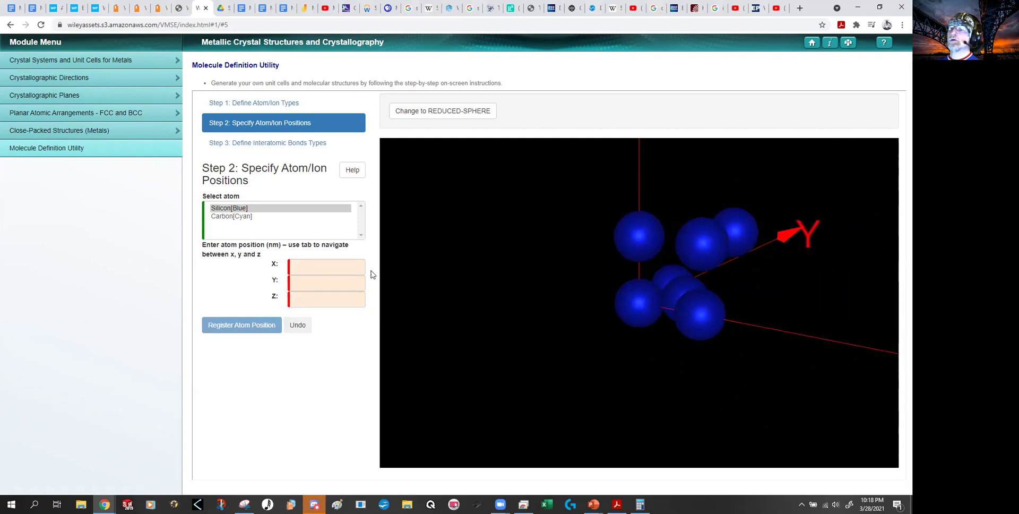
# Add a Silicon atom at (0.15, 0, 0.15) and orbit the cluster
pyautogui.click(335, 267)
pyautogui.write('.15')
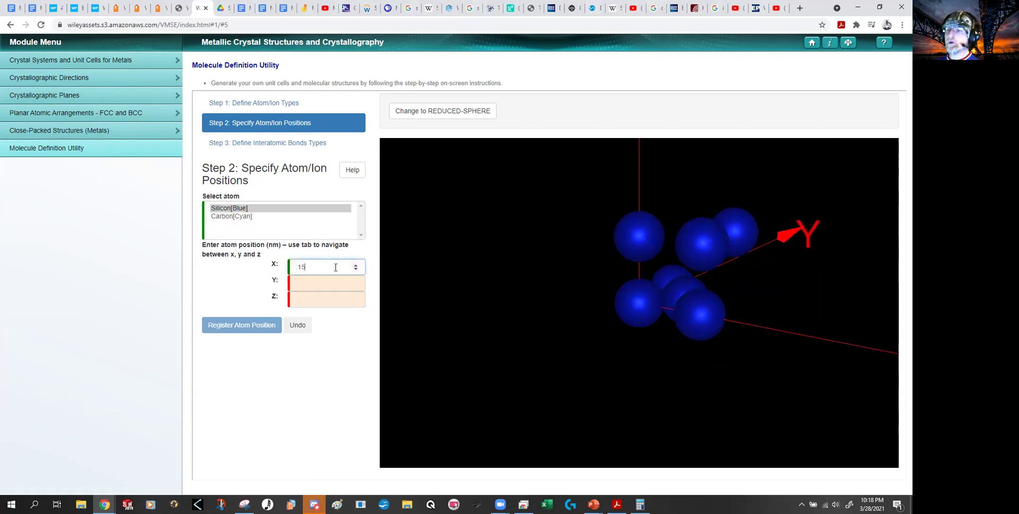
pyautogui.press('Tab')
pyautogui.write('0')
pyautogui.press('Tab')
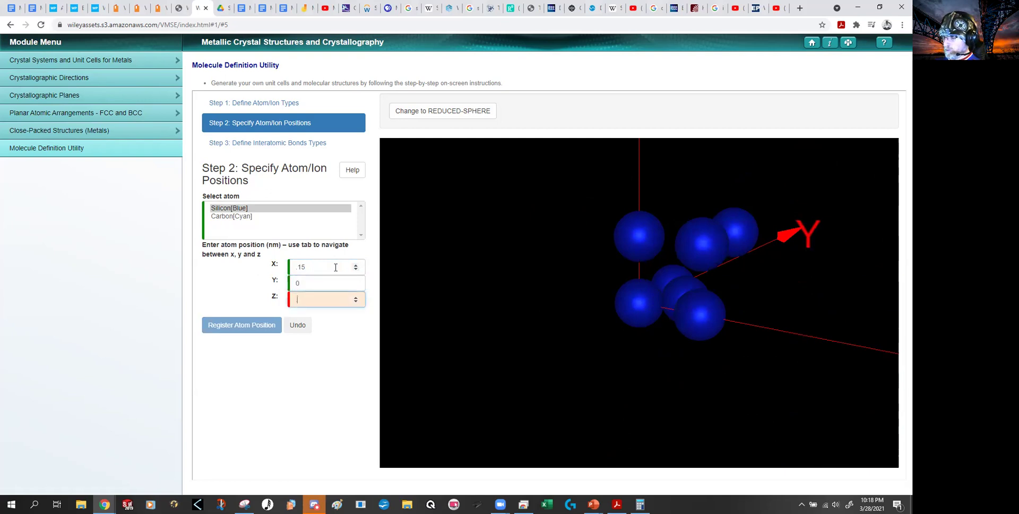
pyautogui.write('.15')
pyautogui.click(257, 325)
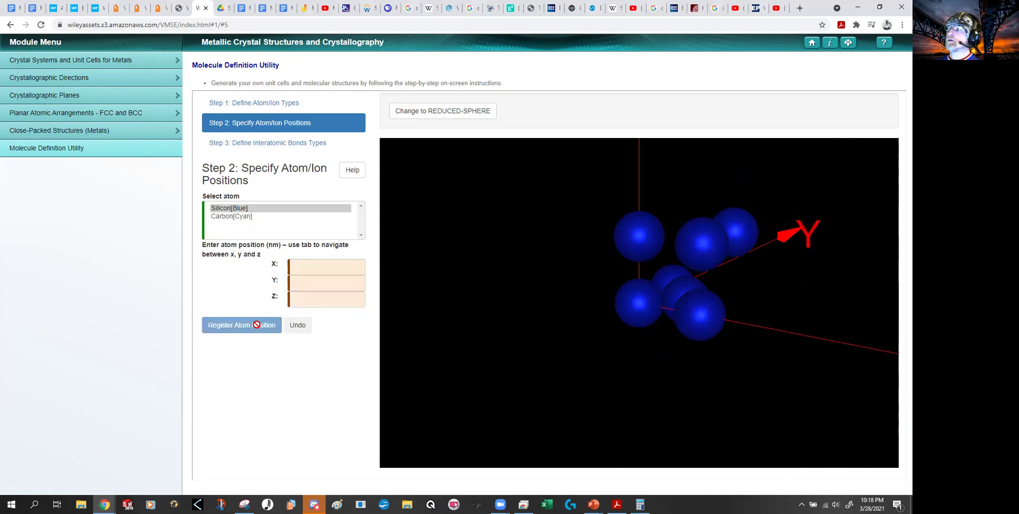
pyautogui.moveTo(584, 296); pyautogui.dragTo(568, 311)
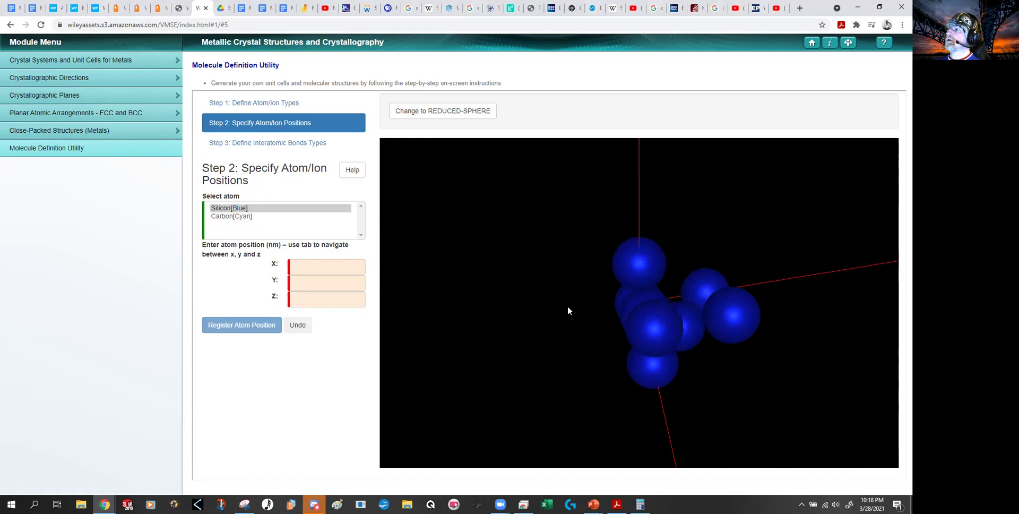
# Add a Silicon atom at (0.15, 0.15, 0.3)
pyautogui.click(332, 270)
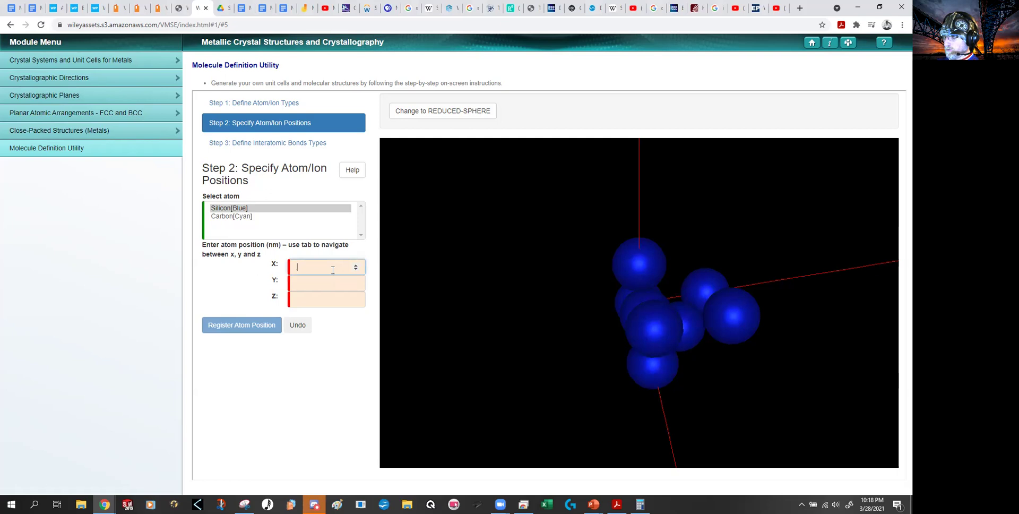
pyautogui.write('.15')
pyautogui.press('Tab')
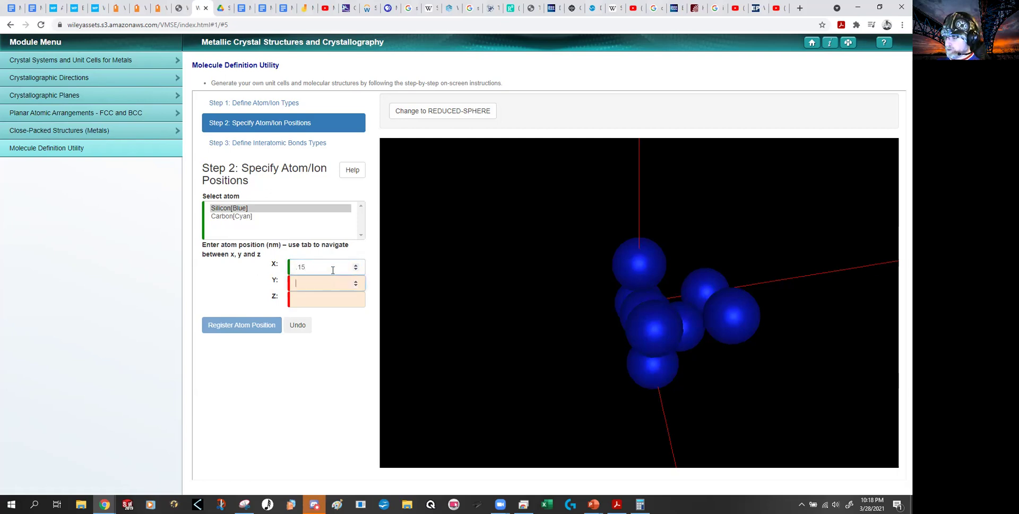
pyautogui.write('.15')
pyautogui.press('Tab')
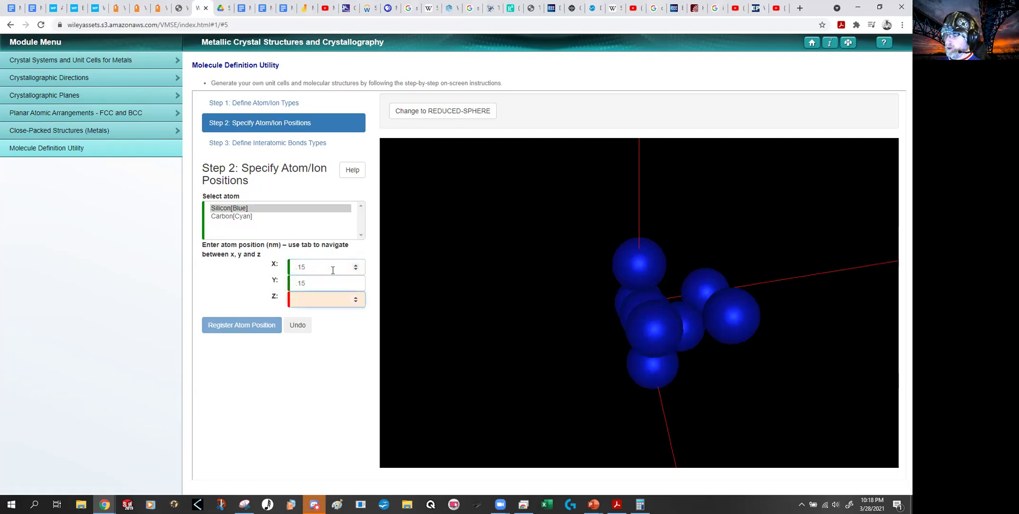
pyautogui.write('.3')
pyautogui.click(261, 325)
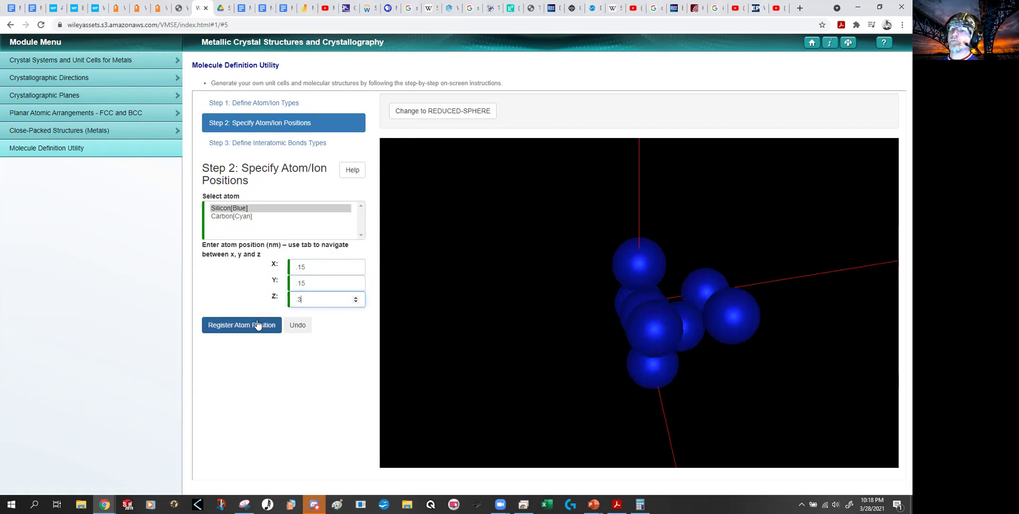
pyautogui.moveTo(500, 343)
pyautogui.mouseDown()
pyautogui.moveTo(523, 333)
pyautogui.moveTo(524, 345)
pyautogui.moveTo(500, 329)
pyautogui.moveTo(515, 334)
pyautogui.mouseUp()
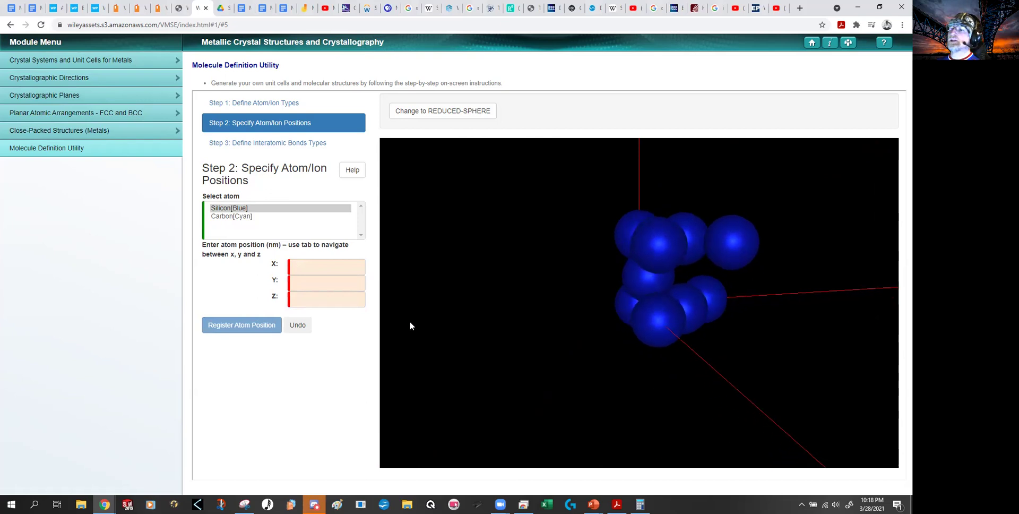
# Add a Silicon atom at (0.3, 0.15, 0.15)
pyautogui.click(312, 269)
pyautogui.write('.15')
pyautogui.press('Tab')
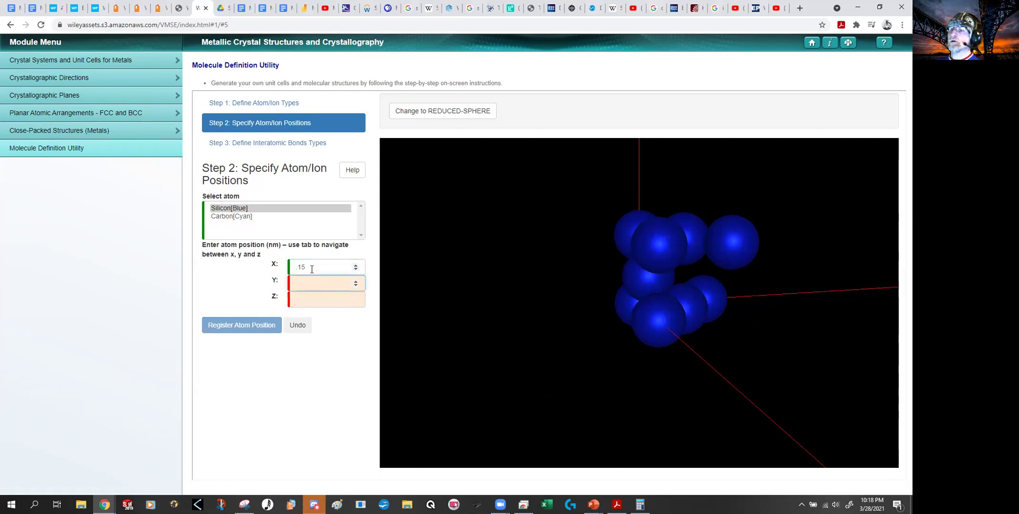
pyautogui.hotkey('shift', 'Tab')
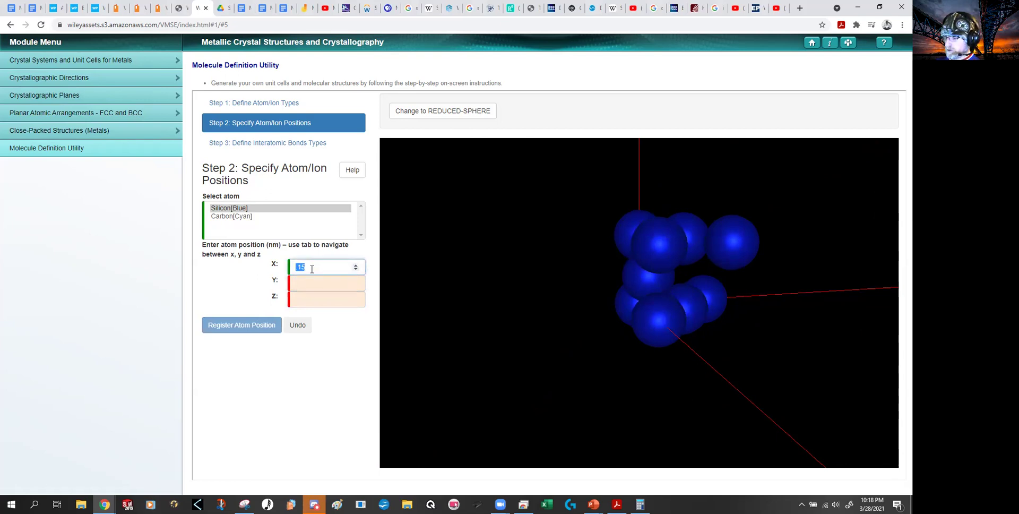
pyautogui.write('.3')
pyautogui.press('Tab')
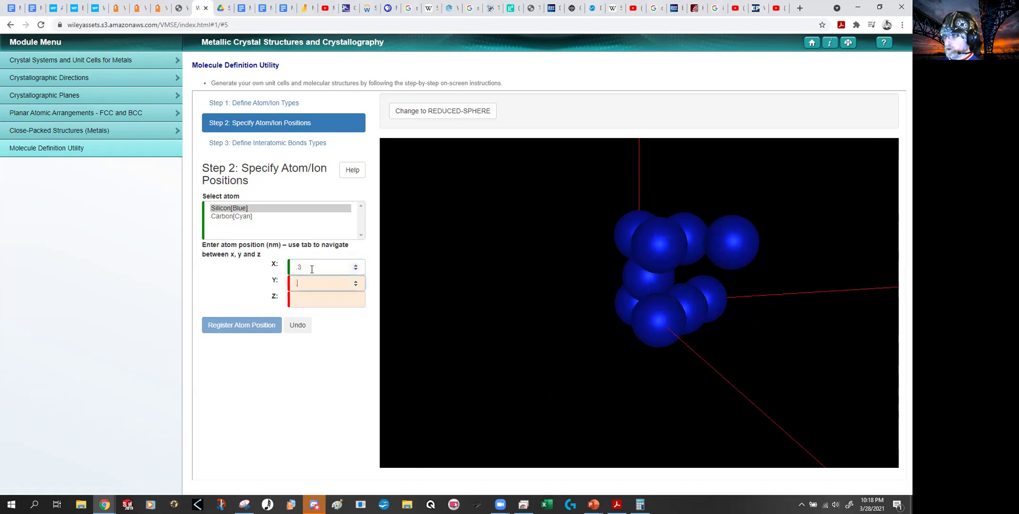
pyautogui.write('.15')
pyautogui.press('Tab')
pyautogui.write('.15')
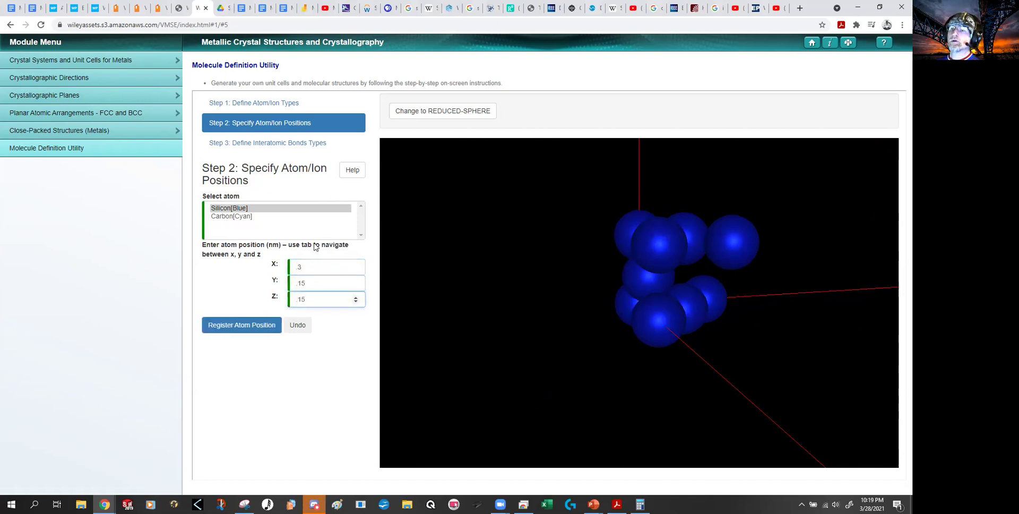
pyautogui.click(257, 325)
pyautogui.moveTo(715, 294); pyautogui.dragTo(716, 265)
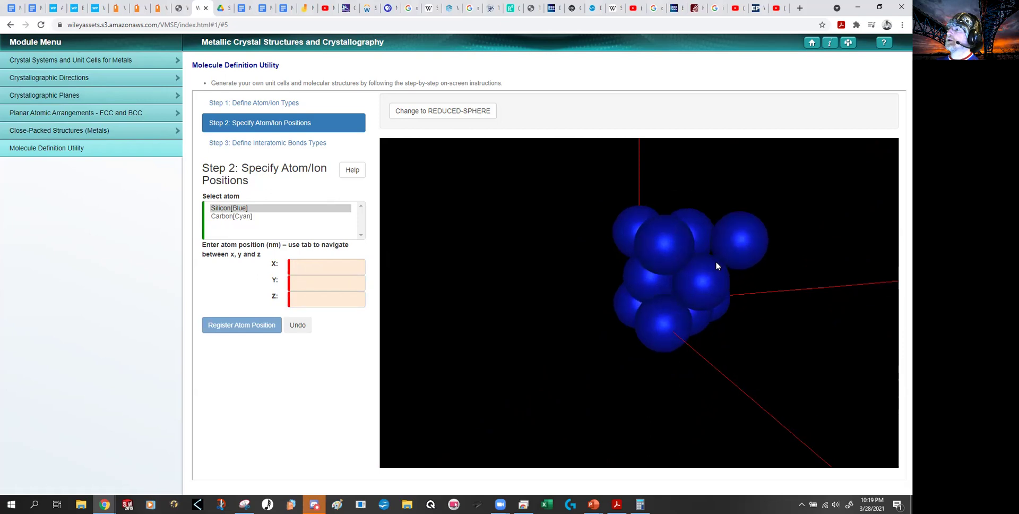
pyautogui.scroll(2, 716, 260)
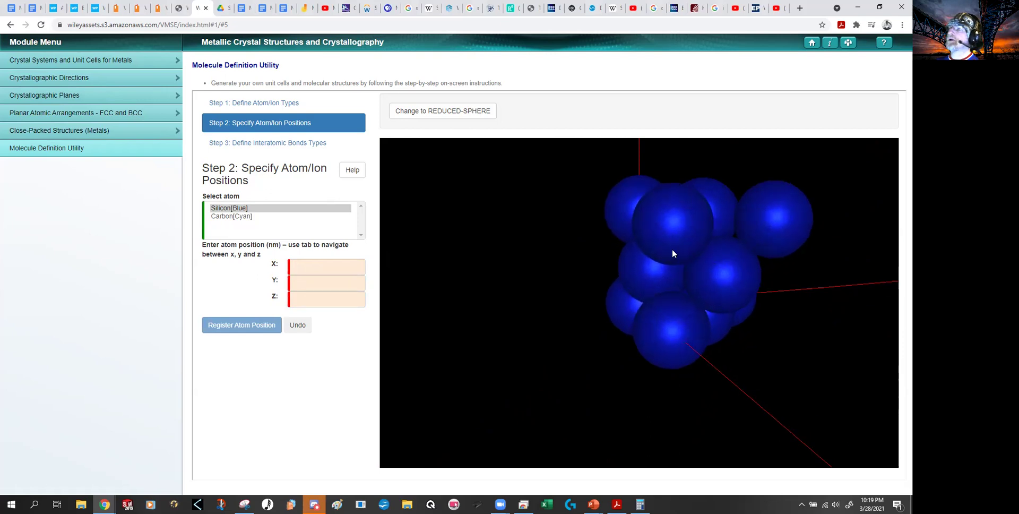
pyautogui.click(286, 104)
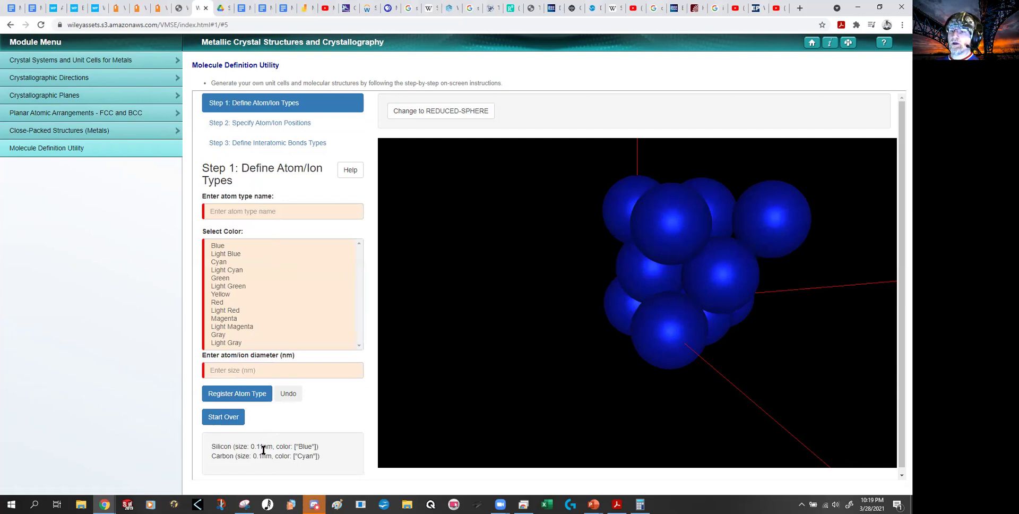
pyautogui.moveTo(263, 456); pyautogui.dragTo(265, 456)
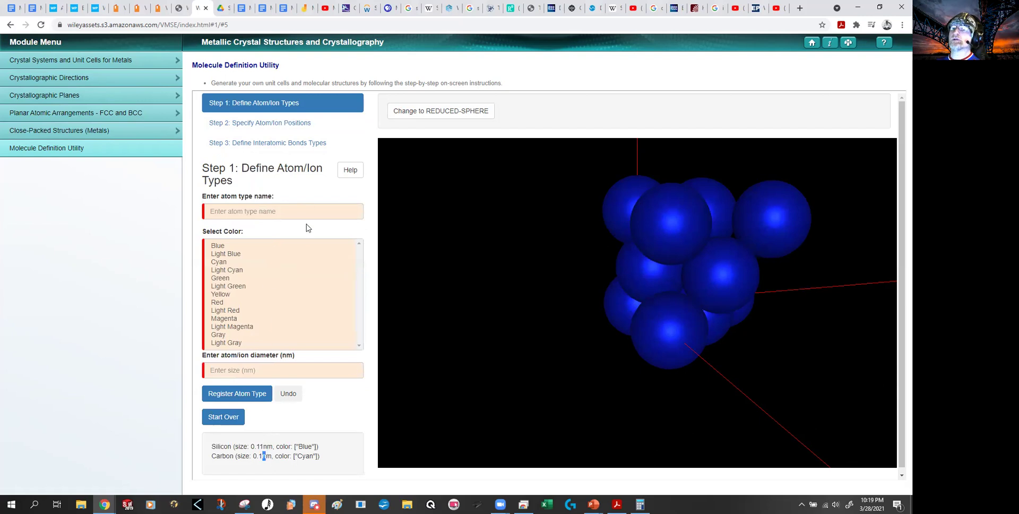
pyautogui.click(290, 123)
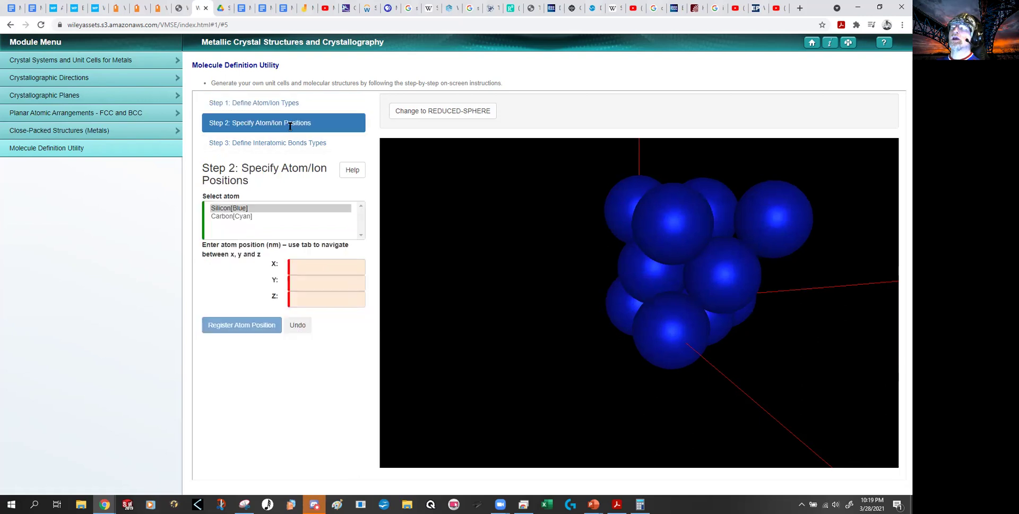
pyautogui.scroll(2, 575, 339)
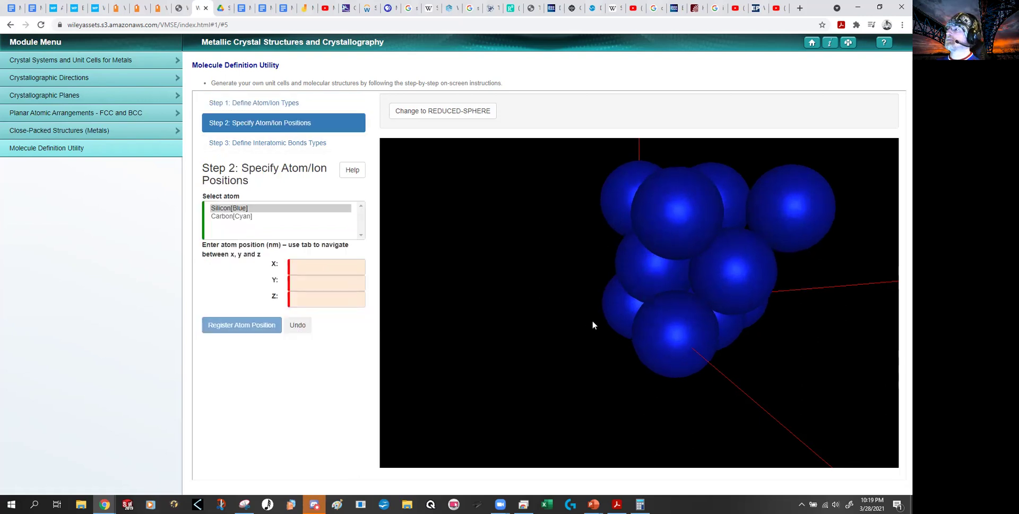
pyautogui.scroll(-3, 743, 281)
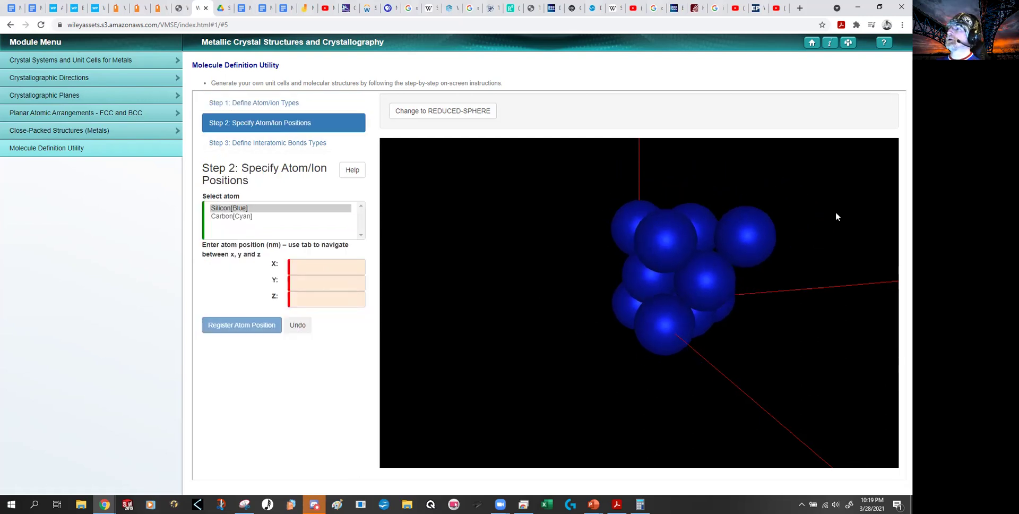
# Select Carbon[Cyan] for placement and orbit the silicon cluster to look straight down an axis
pyautogui.moveTo(799, 260)
pyautogui.mouseDown()
pyautogui.moveTo(835, 254)
pyautogui.moveTo(812, 264)
pyautogui.moveTo(805, 250)
pyautogui.moveTo(795, 256)
pyautogui.mouseUp()
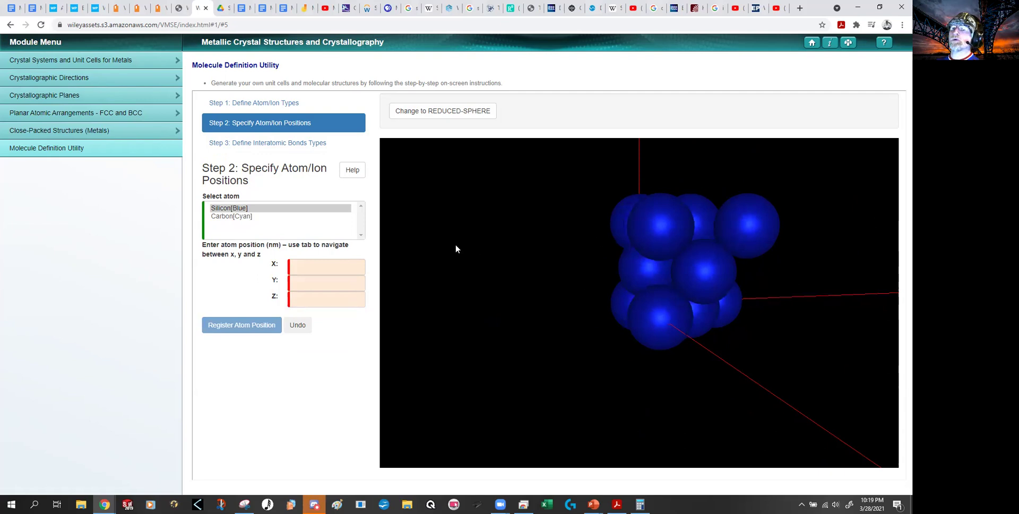
pyautogui.moveTo(568, 296)
pyautogui.mouseDown()
pyautogui.moveTo(602, 299)
pyautogui.moveTo(568, 296)
pyautogui.mouseUp()
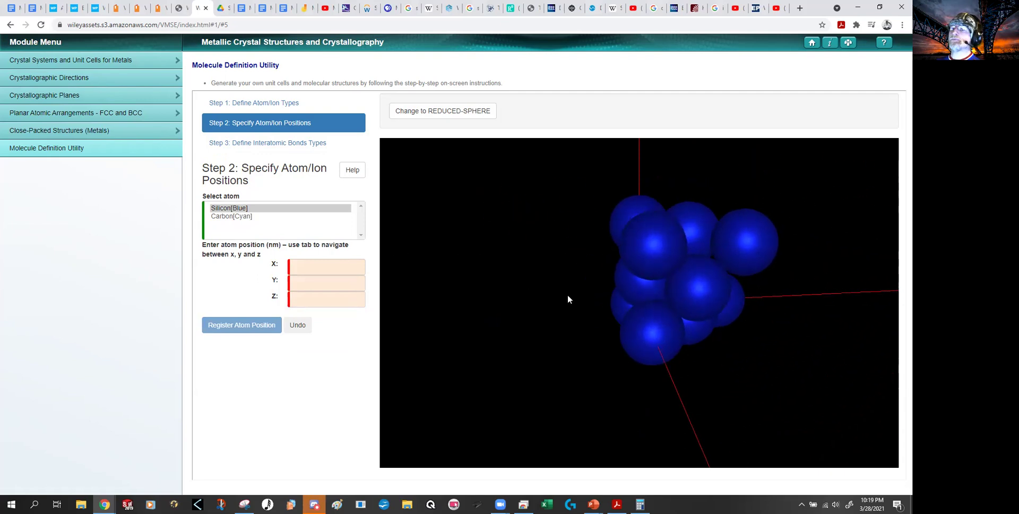
pyautogui.click(254, 217)
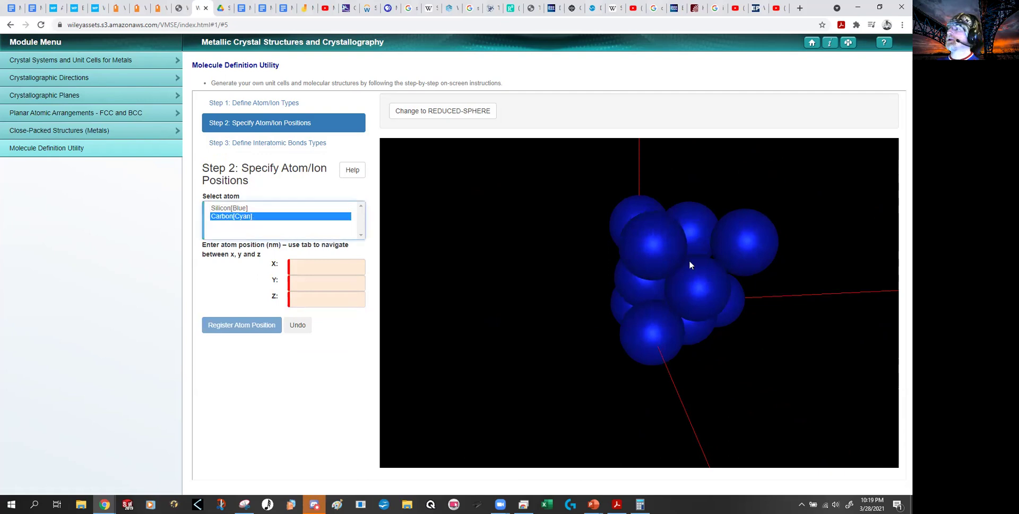
pyautogui.moveTo(686, 259); pyautogui.dragTo(629, 269)
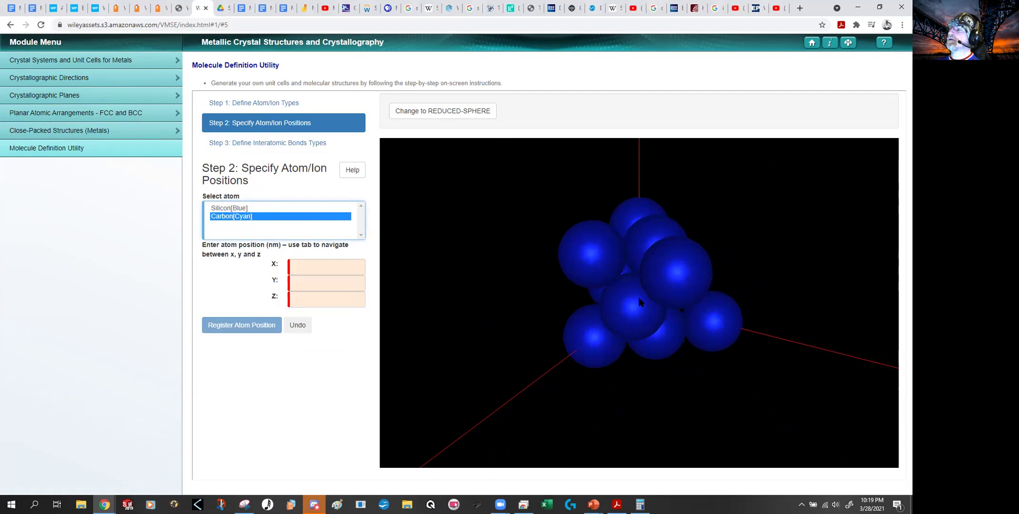
pyautogui.scroll(-5, 640, 301)
pyautogui.moveTo(640, 301); pyautogui.dragTo(685, 257)
pyautogui.scroll(-1, 678, 268)
pyautogui.scroll(3, 677, 269)
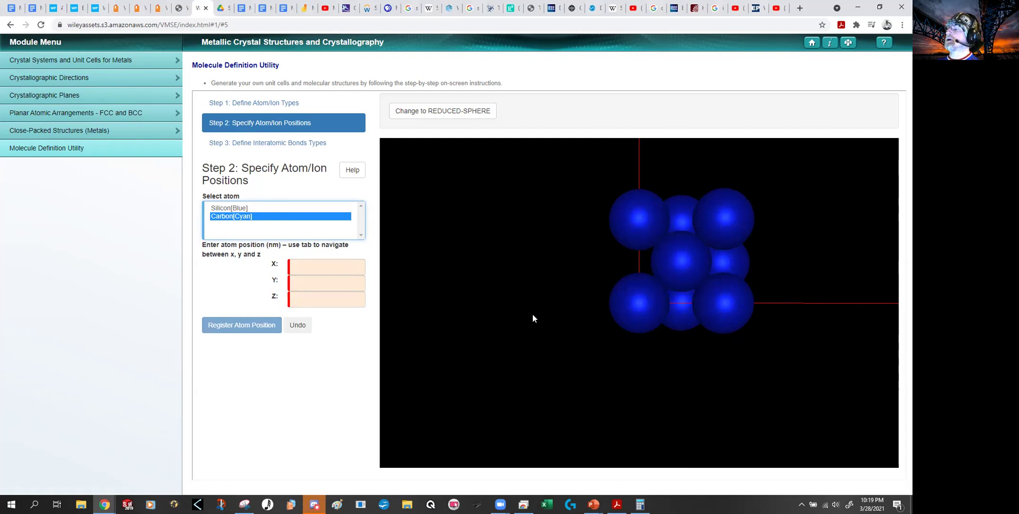
# Register a carbon atom at X 0.225, Y 0.075, Z 0.225 nm
pyautogui.click(318, 271)
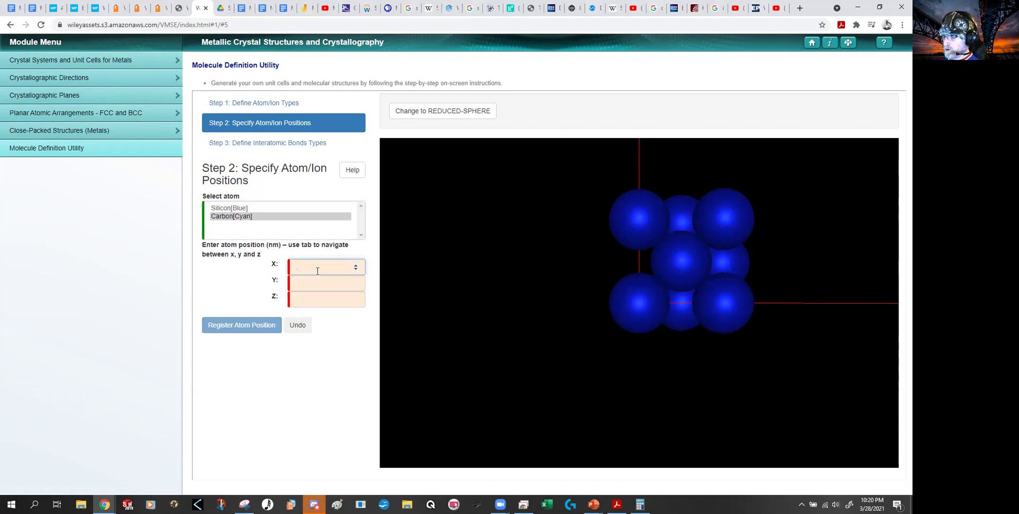
pyautogui.write('225')
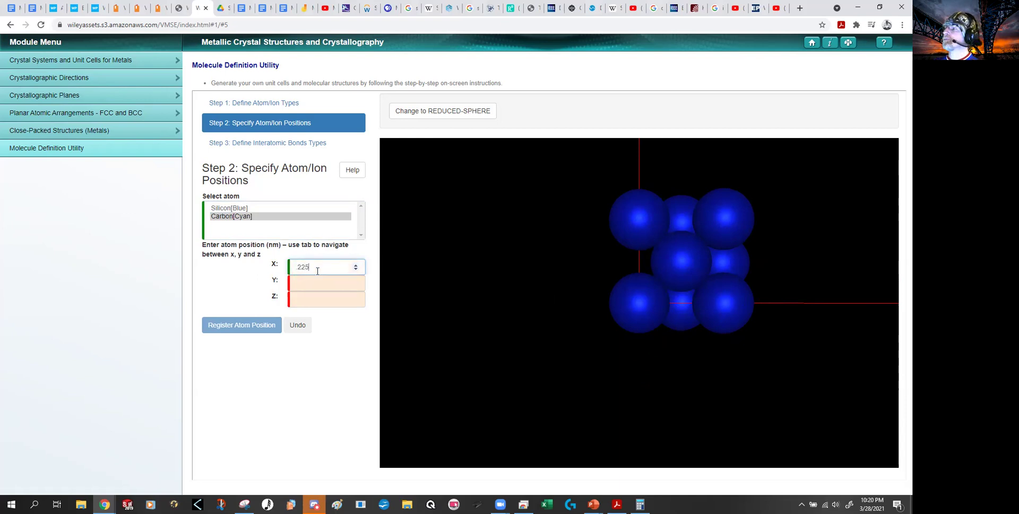
pyautogui.press('Tab')
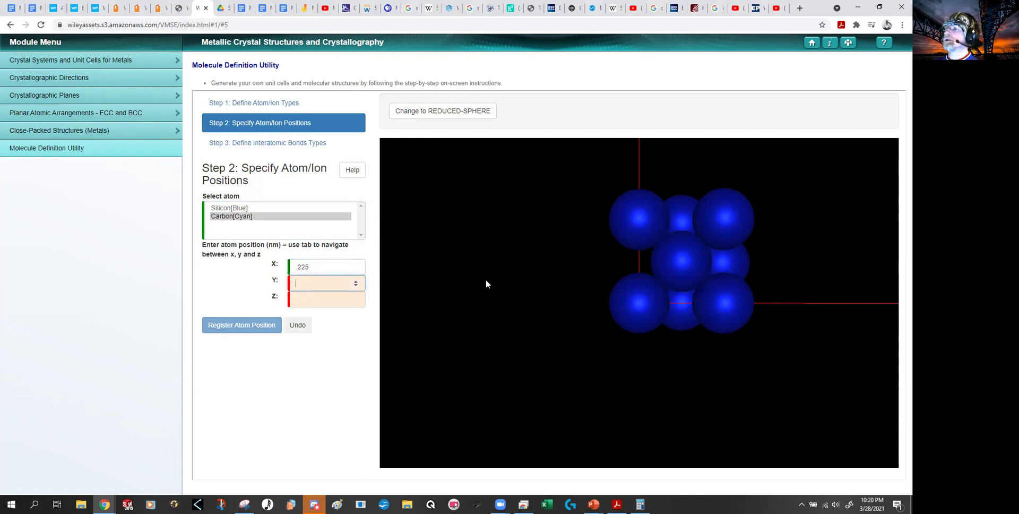
pyautogui.write('.075')
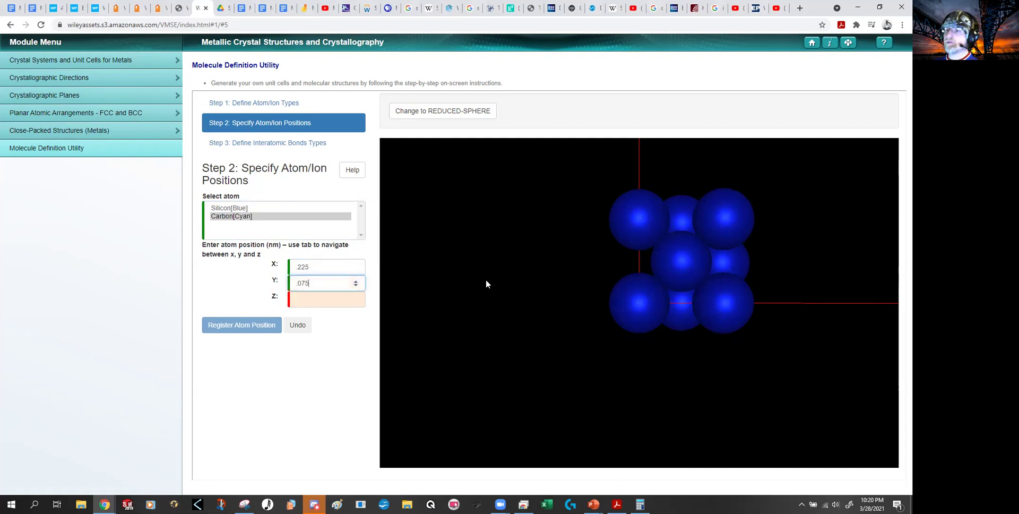
pyautogui.press('Tab')
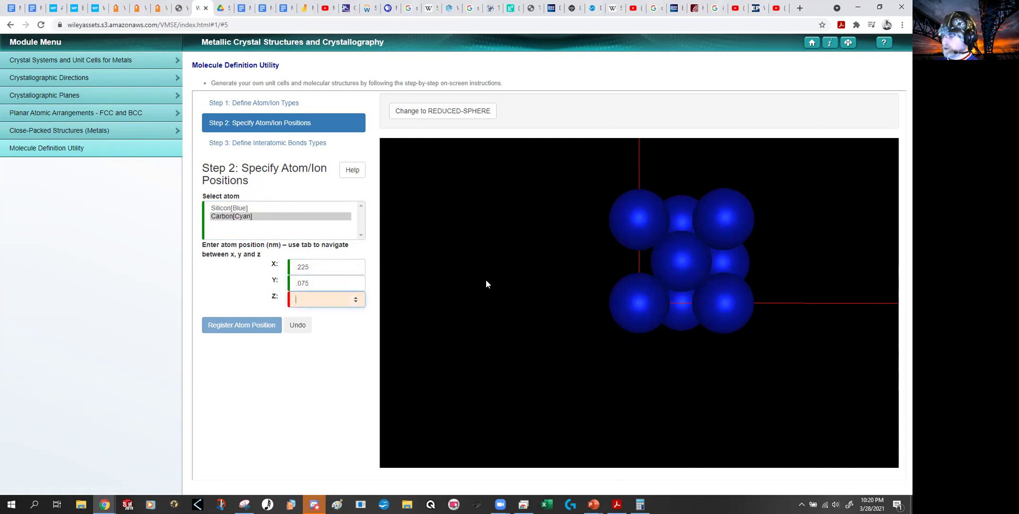
pyautogui.write('.225')
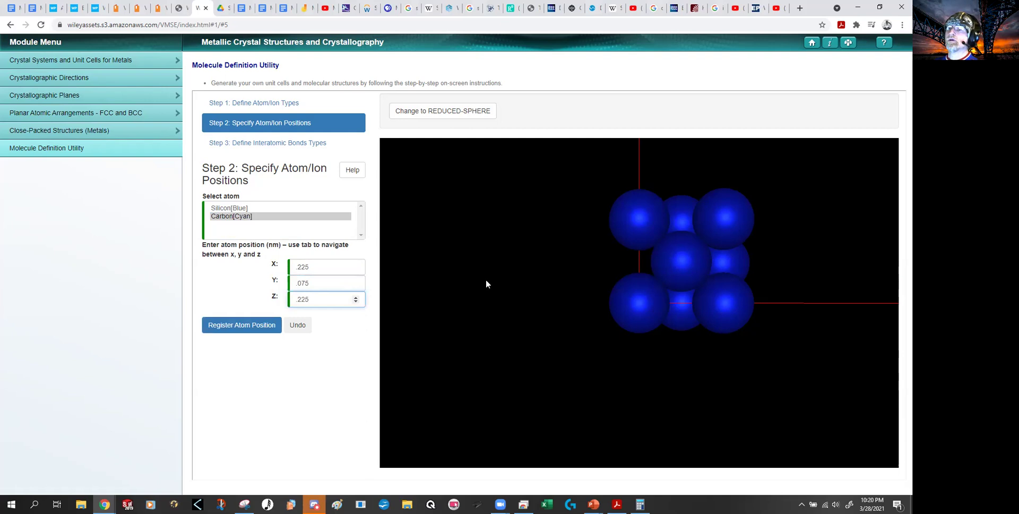
pyautogui.click(273, 325)
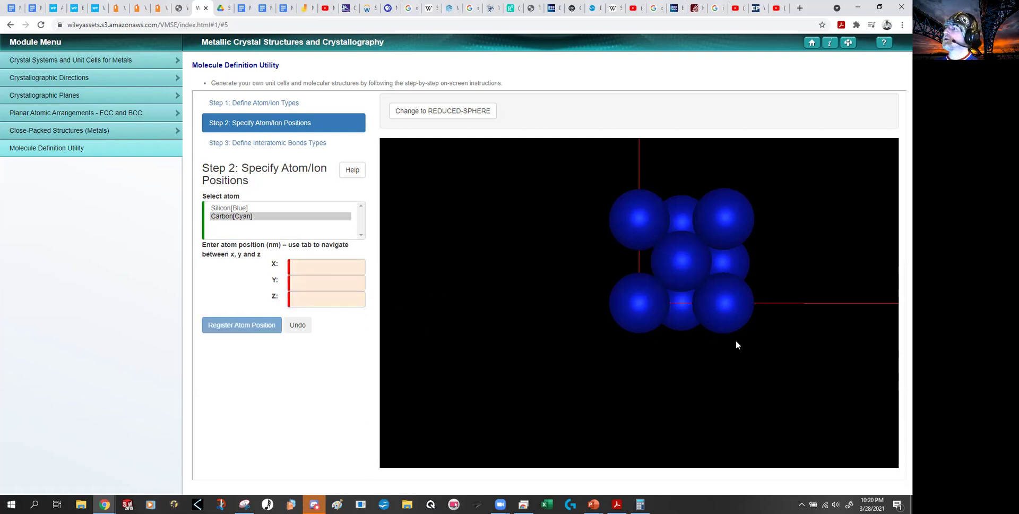
# Rotate the cell to view the cyan carbon atom inside the silicon cluster
pyautogui.moveTo(735, 345); pyautogui.dragTo(679, 275)
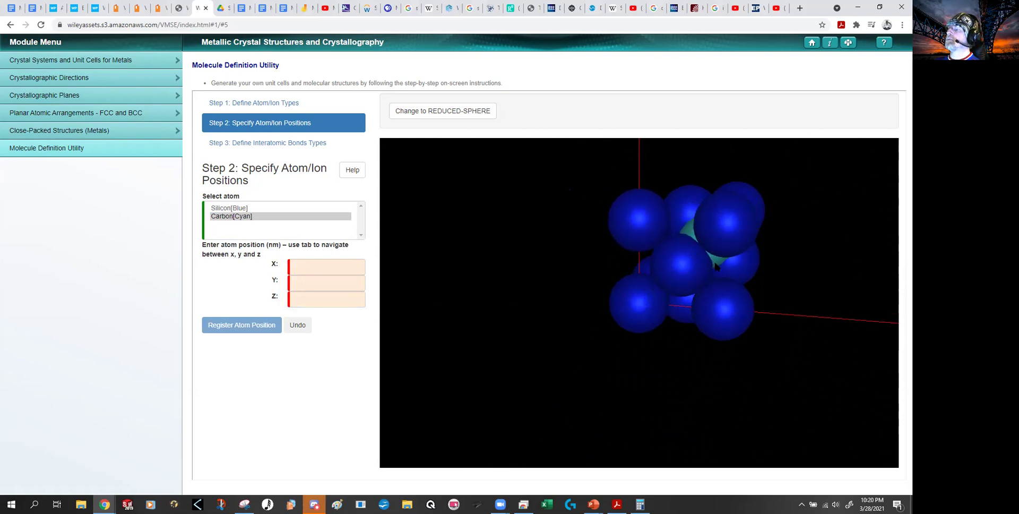
pyautogui.moveTo(708, 246); pyautogui.dragTo(686, 246)
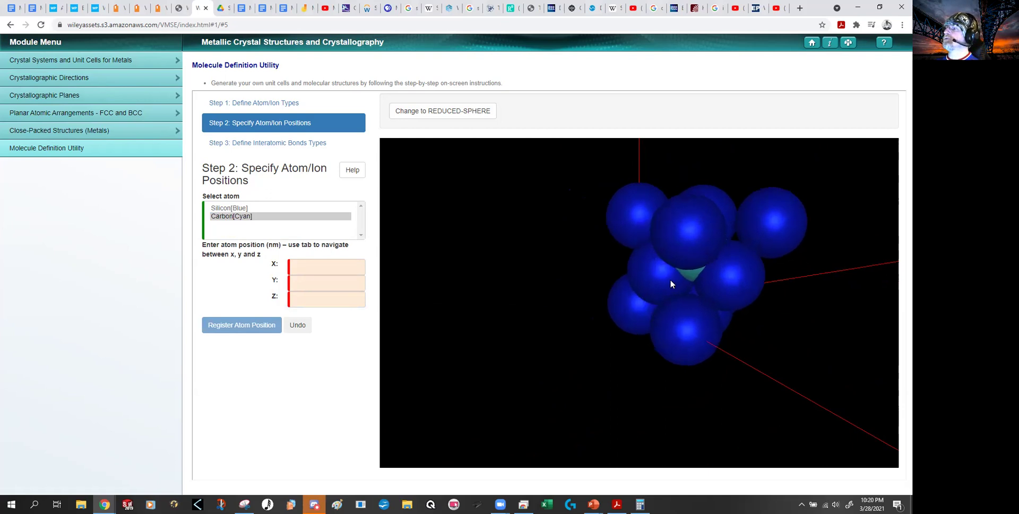
pyautogui.moveTo(670, 280); pyautogui.dragTo(662, 299)
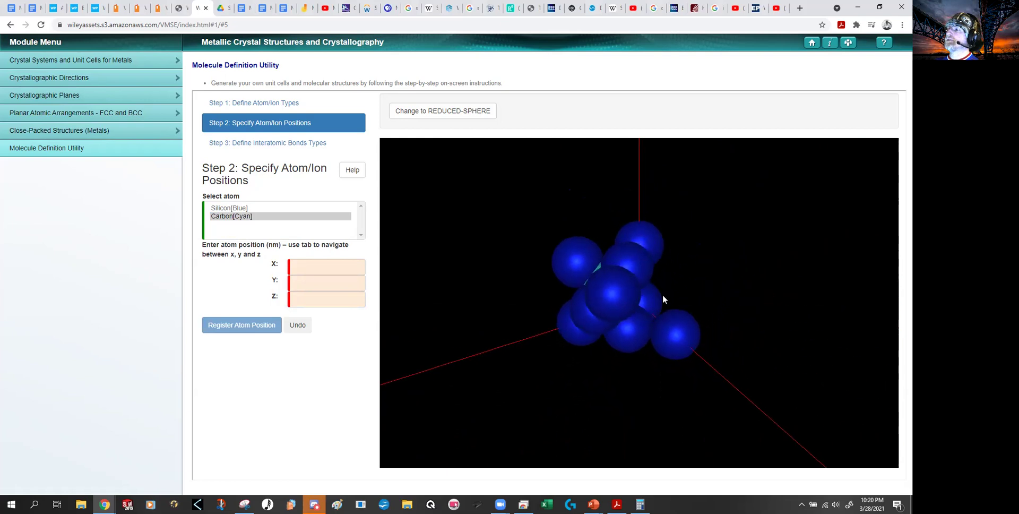
# Switch to Silicon and register an atom at (0.3, 0.3, 0) nm
pyautogui.click(246, 206)
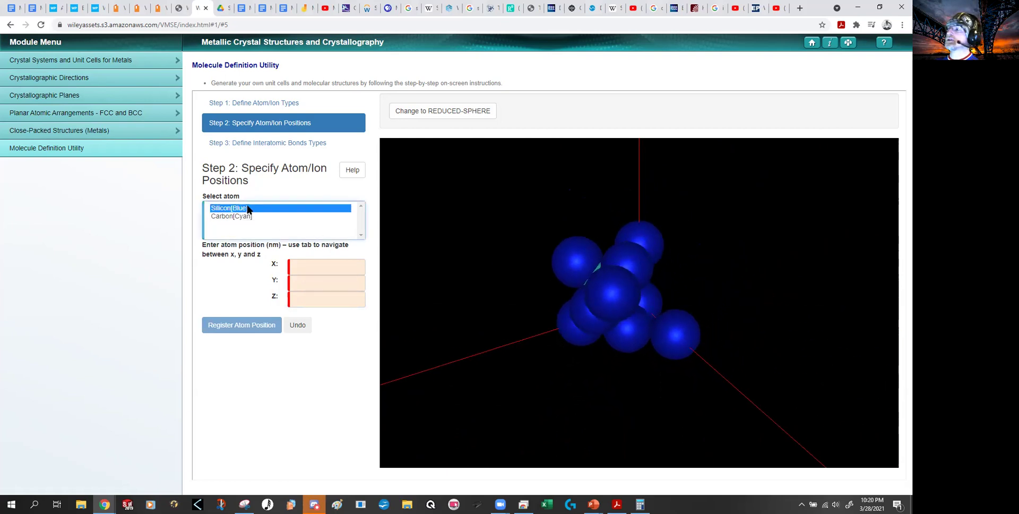
pyautogui.click(299, 267)
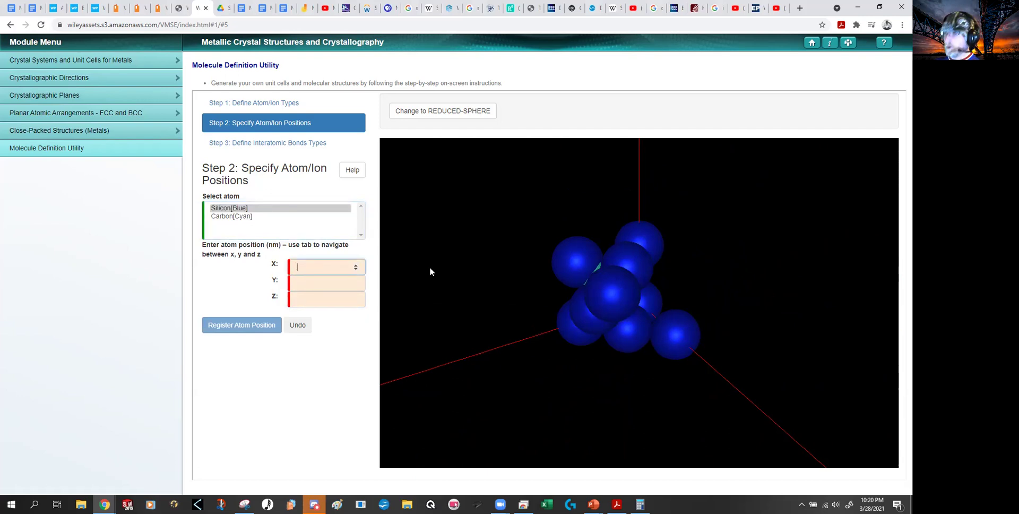
pyautogui.write('.3')
pyautogui.press('Tab')
pyautogui.write('.3')
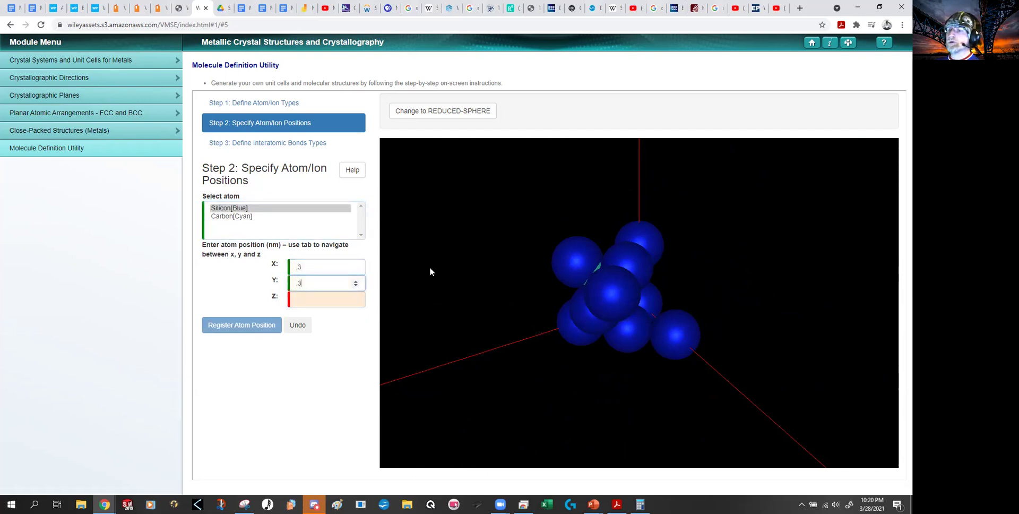
pyautogui.press('Tab')
pyautogui.write('0')
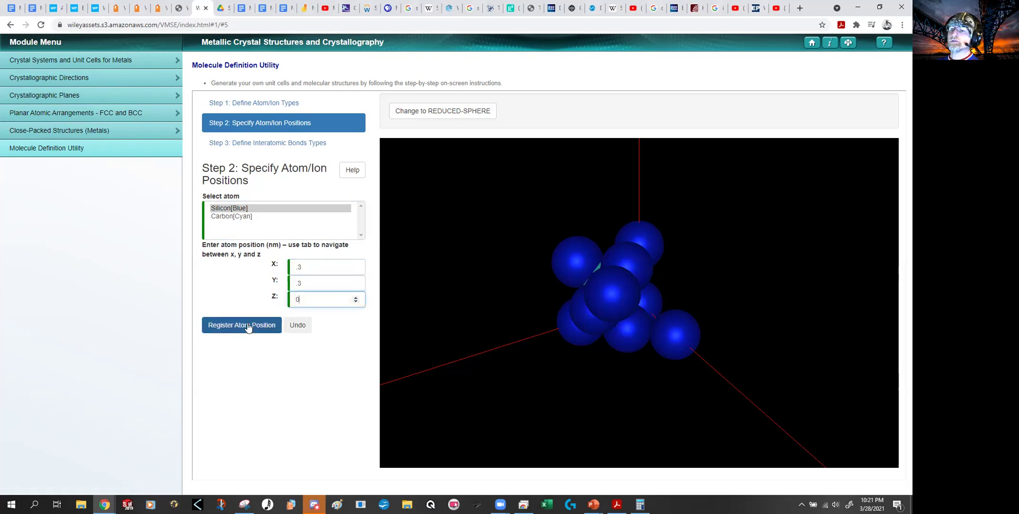
pyautogui.click(248, 326)
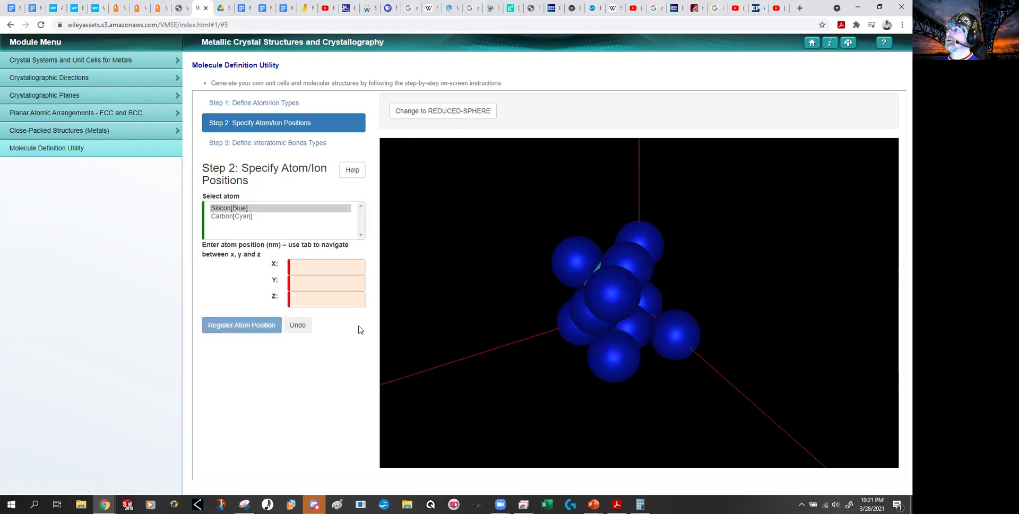
pyautogui.moveTo(519, 330); pyautogui.dragTo(621, 324)
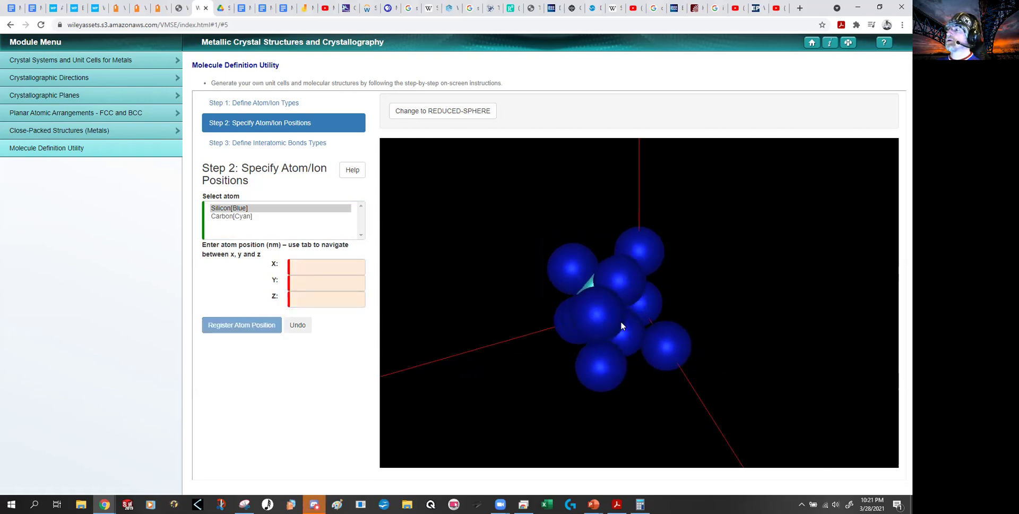
# Register a second silicon atom at (0, 0.3, 0.3) nm
pyautogui.click(322, 268)
pyautogui.write('0')
pyautogui.press('Tab')
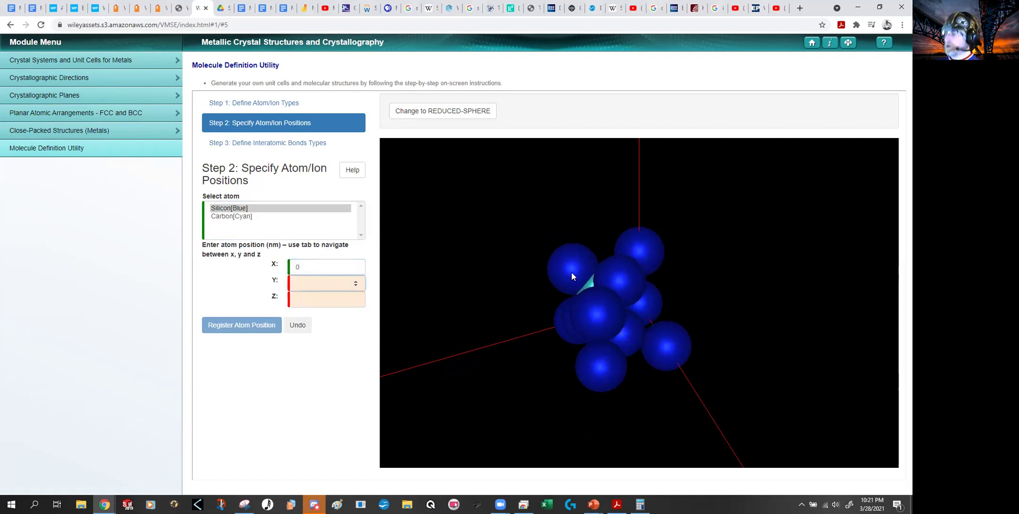
pyautogui.write('.3')
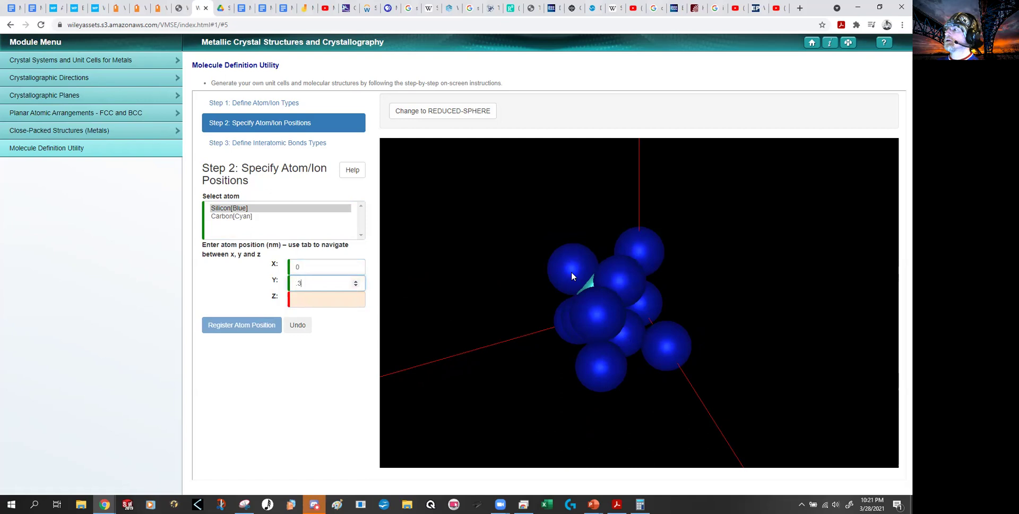
pyautogui.press('Tab')
pyautogui.write('.3')
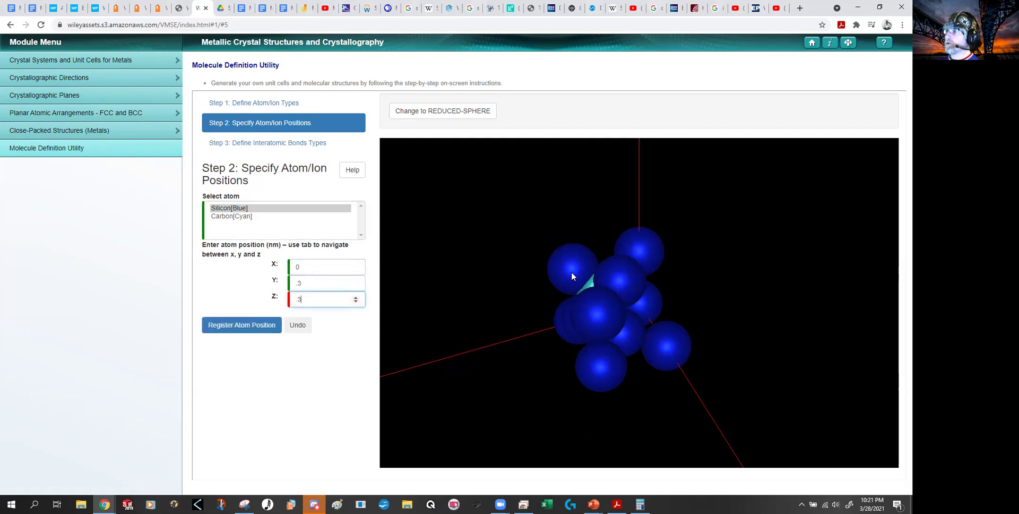
pyautogui.click(256, 328)
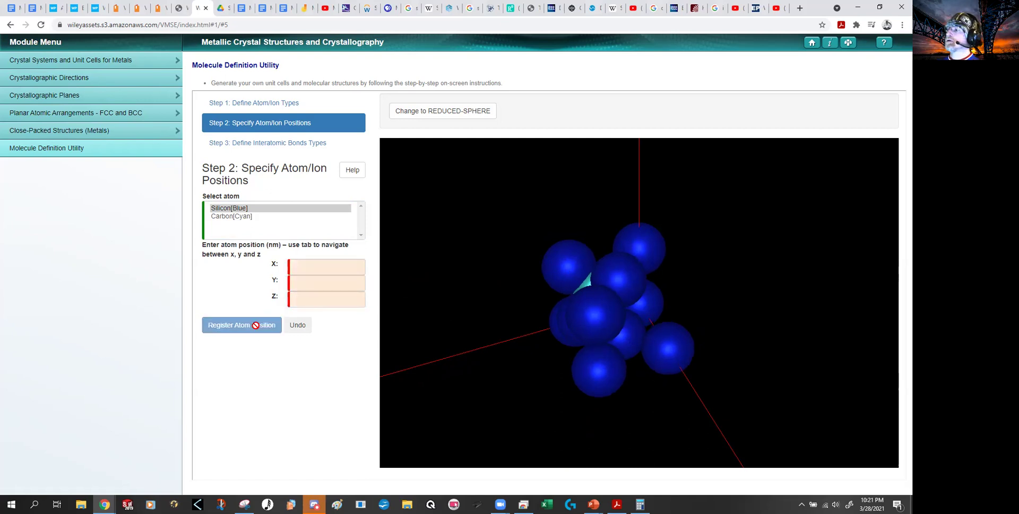
pyautogui.moveTo(447, 307)
pyautogui.mouseDown()
pyautogui.moveTo(460, 300)
pyautogui.moveTo(448, 304)
pyautogui.mouseUp()
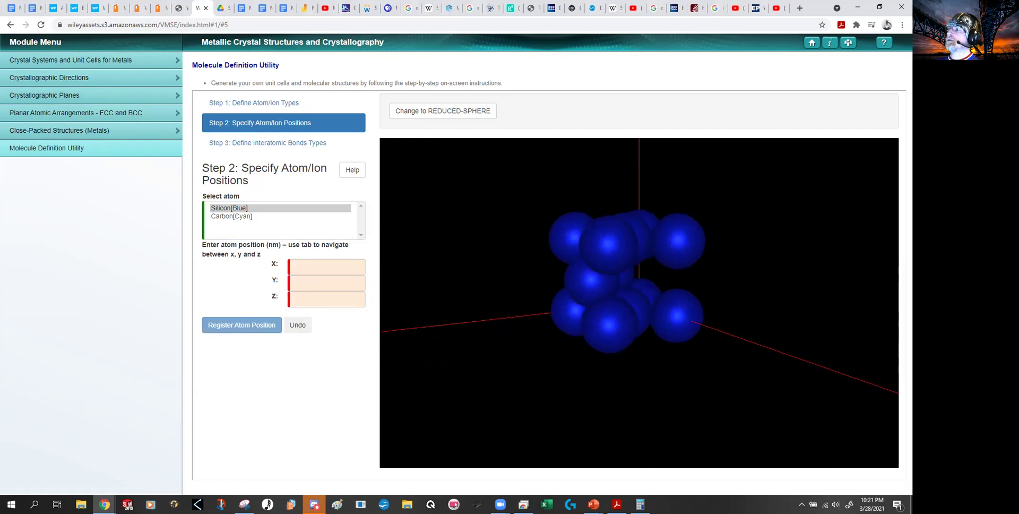
# Register a third silicon atom at (0.15, 0.3, 0.15) nm
pyautogui.click(315, 268)
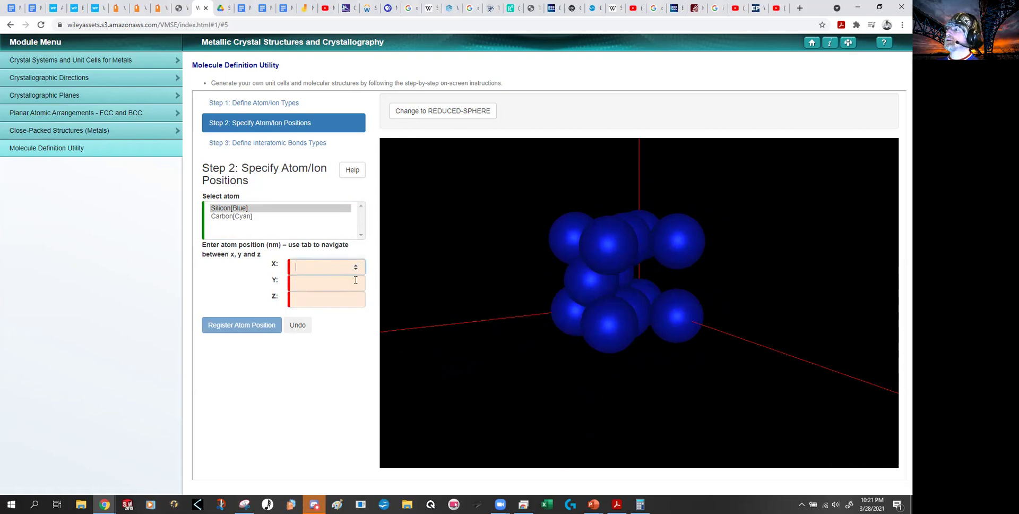
pyautogui.write('.15')
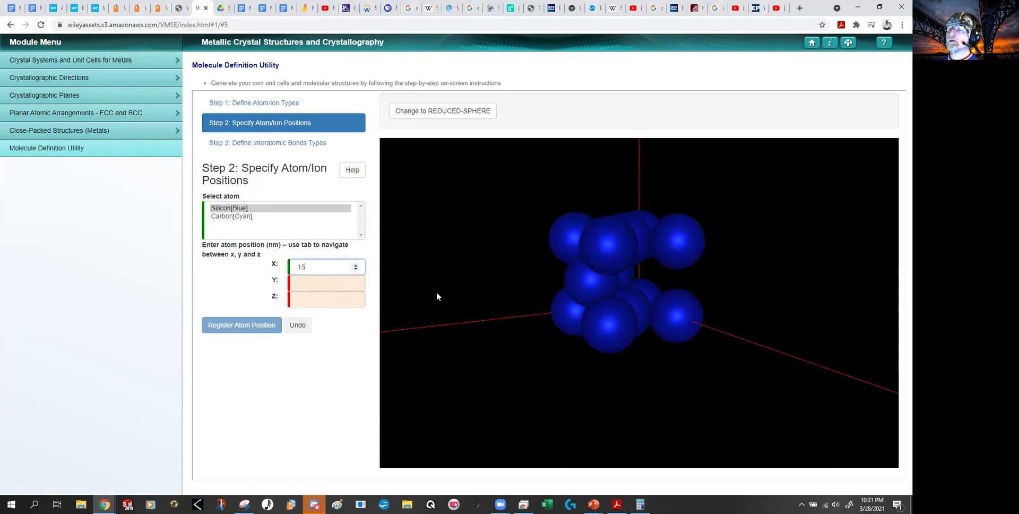
pyautogui.press('Tab')
pyautogui.write('.3')
pyautogui.press('Tab')
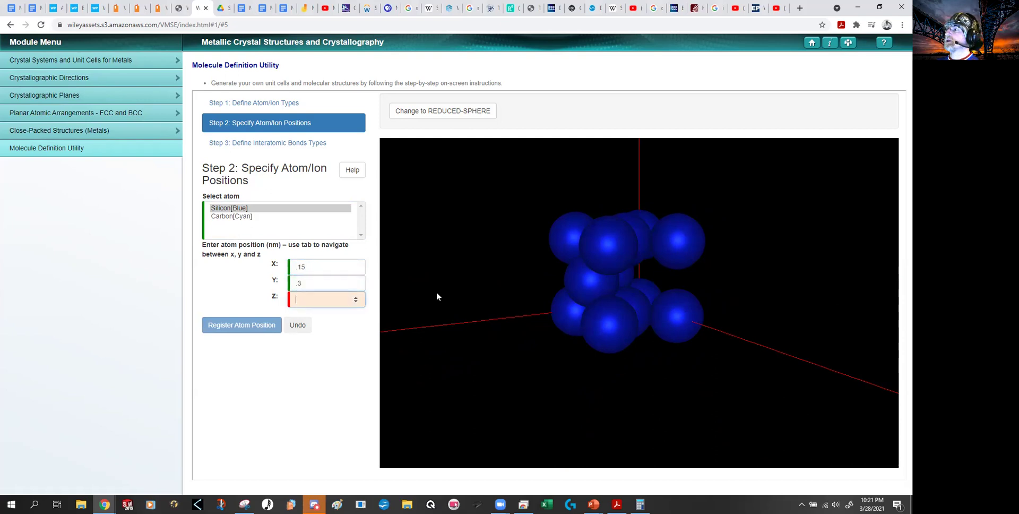
pyautogui.write('.15')
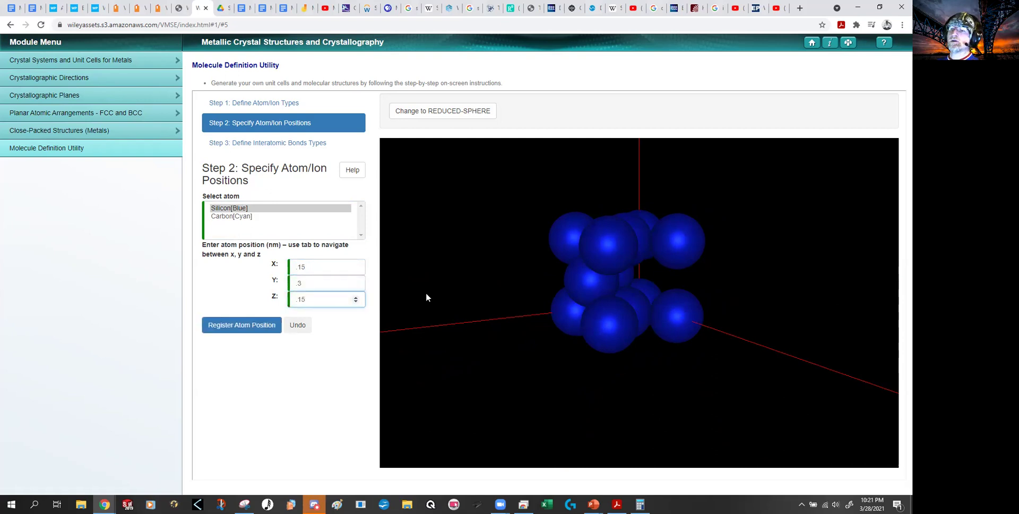
pyautogui.click(242, 322)
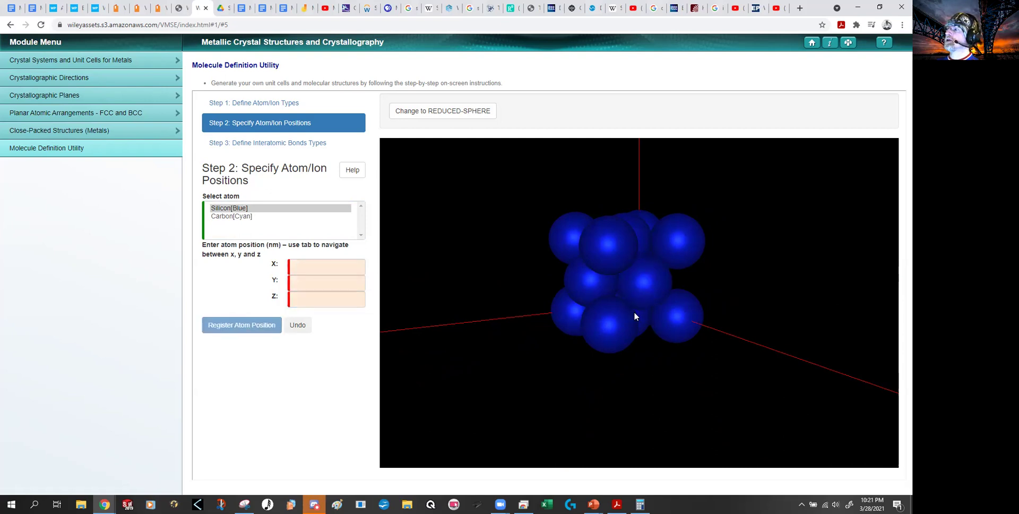
# Zoom and rotate the cell to see the added silicon atoms around the carbon atom
pyautogui.moveTo(634, 311)
pyautogui.mouseDown()
pyautogui.moveTo(647, 322)
pyautogui.moveTo(655, 308)
pyautogui.moveTo(642, 308)
pyautogui.moveTo(649, 320)
pyautogui.moveTo(665, 314)
pyautogui.moveTo(653, 312)
pyautogui.mouseUp()
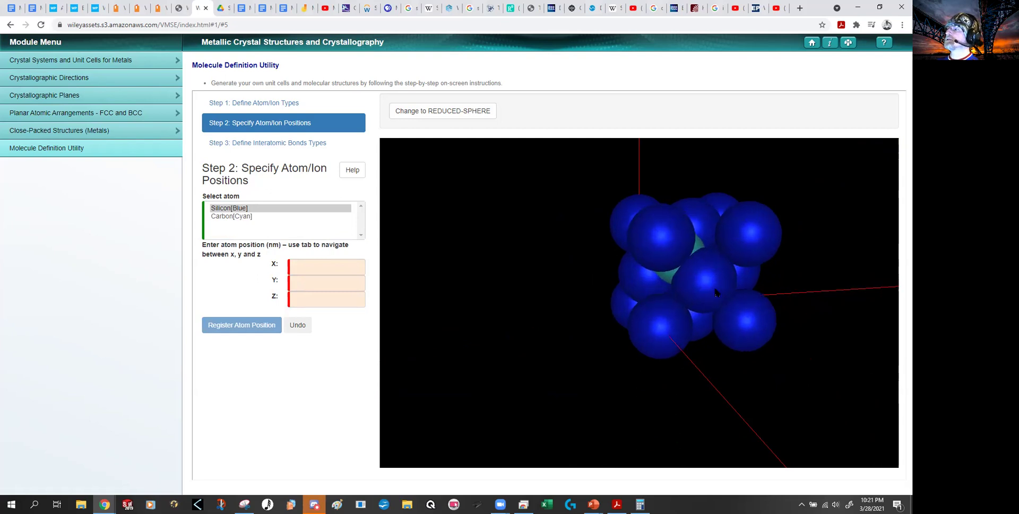
pyautogui.scroll(-3, 769, 235)
pyautogui.moveTo(766, 240); pyautogui.dragTo(752, 241)
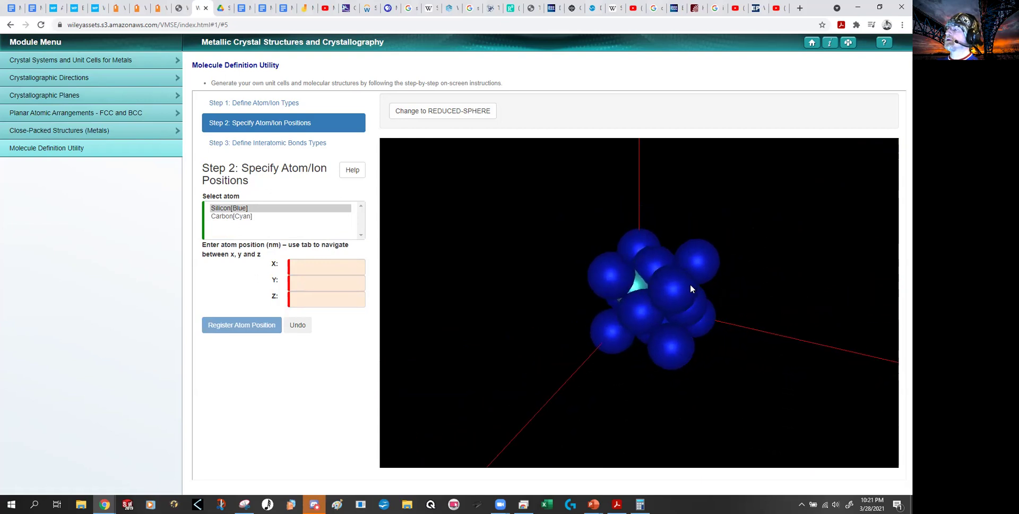
pyautogui.scroll(2, 690, 288)
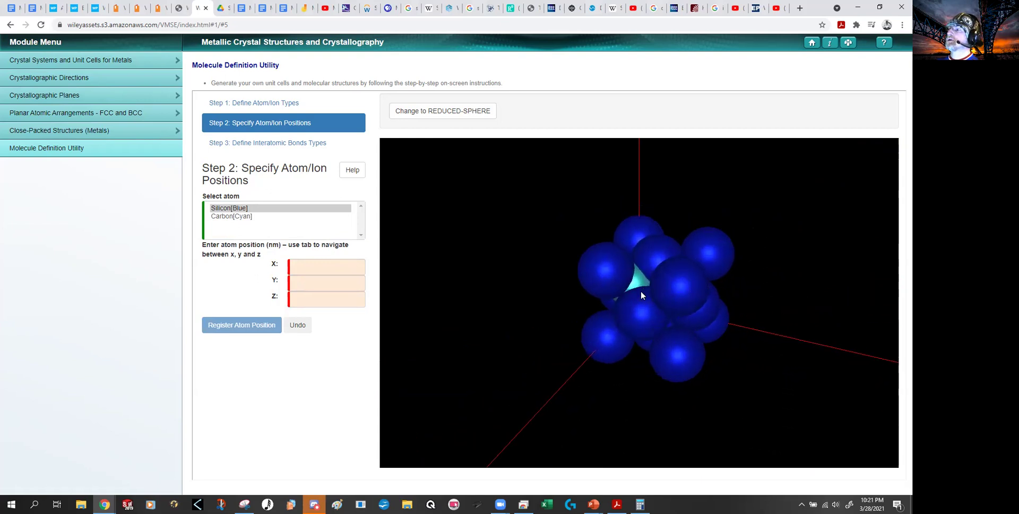
pyautogui.moveTo(641, 291); pyautogui.dragTo(651, 285)
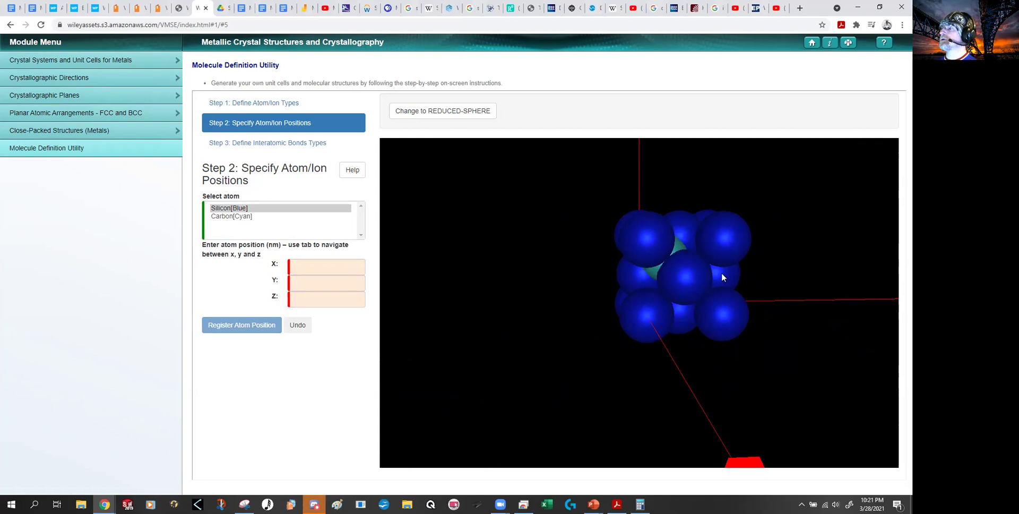
pyautogui.moveTo(702, 280); pyautogui.dragTo(691, 285)
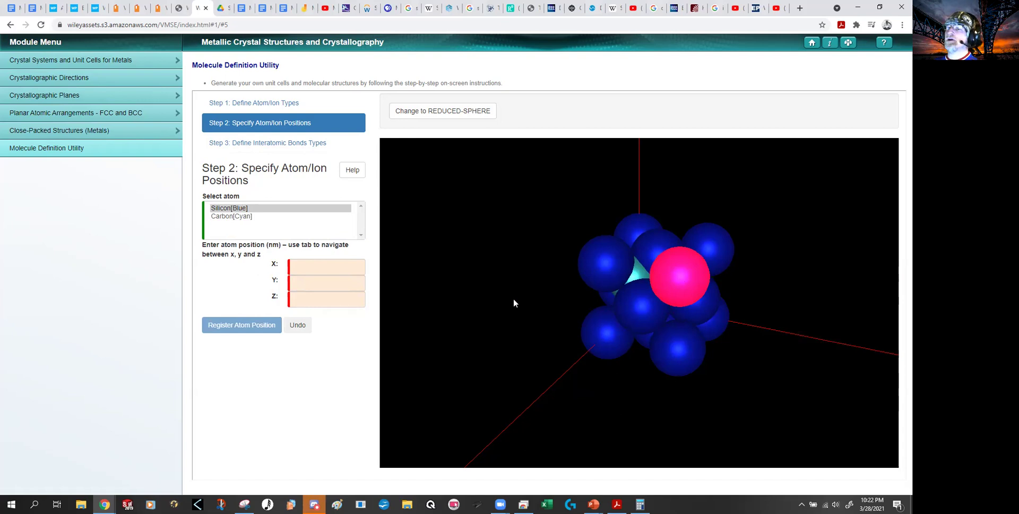
# Orbit the cell until it is viewed down the body diagonal, showing hexagonal stacking
pyautogui.moveTo(513, 299); pyautogui.dragTo(529, 296)
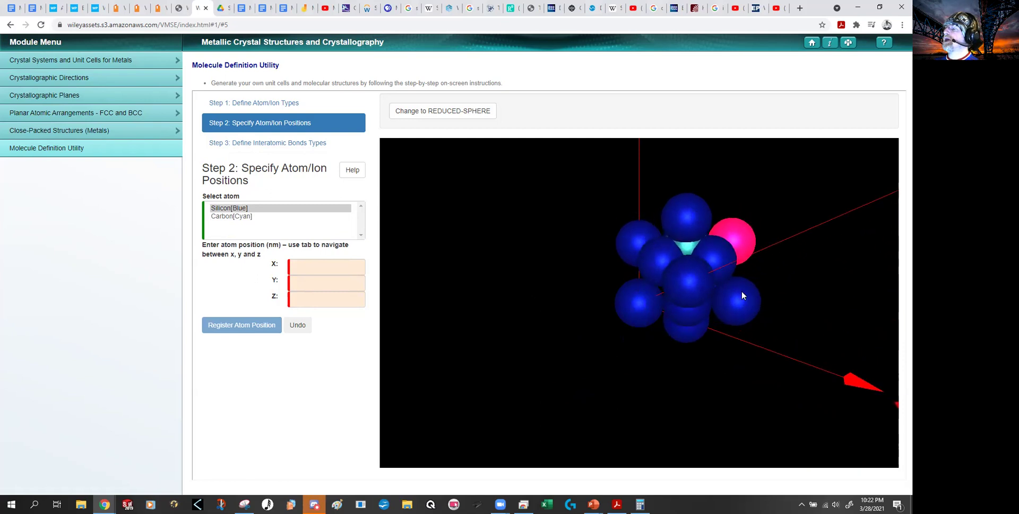
pyautogui.moveTo(690, 281); pyautogui.dragTo(670, 297)
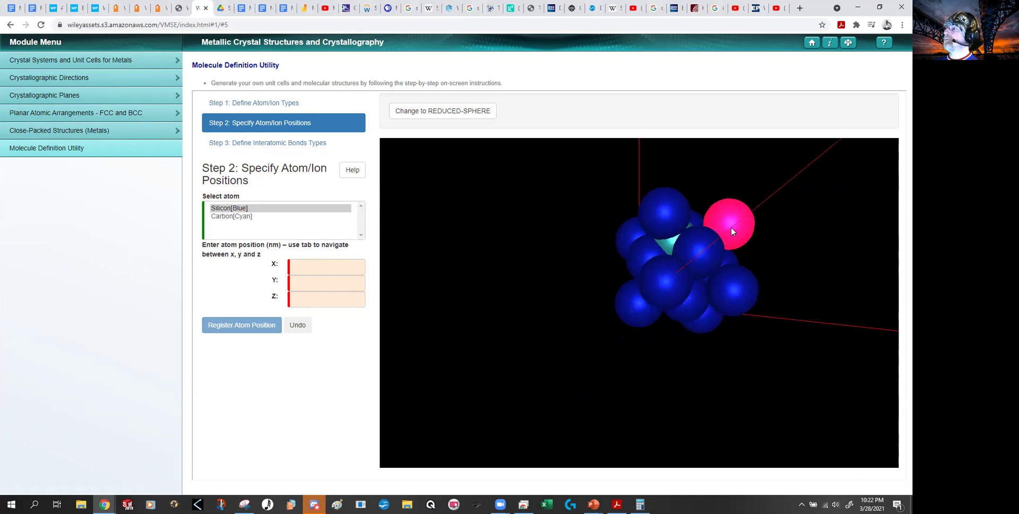
pyautogui.moveTo(730, 227); pyautogui.dragTo(708, 240)
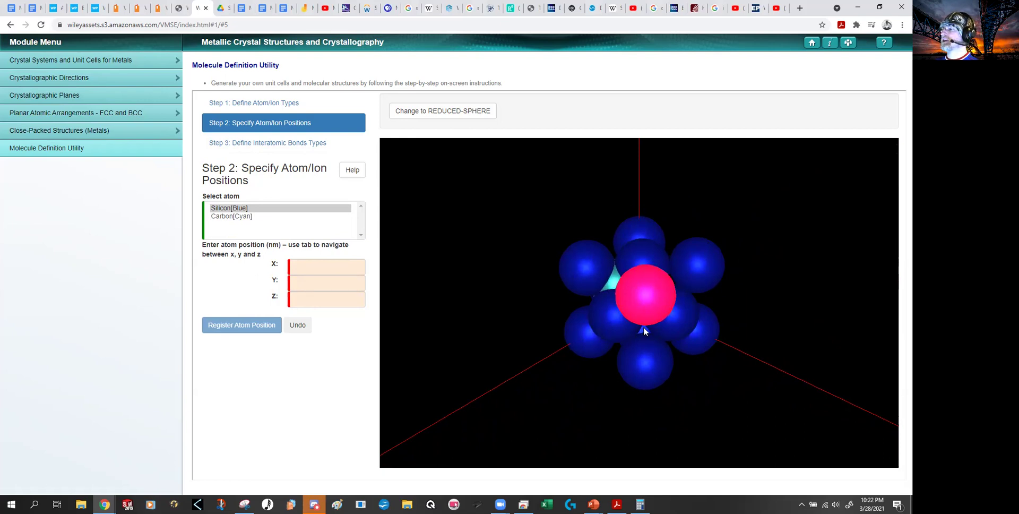
pyautogui.moveTo(658, 350); pyautogui.dragTo(687, 347)
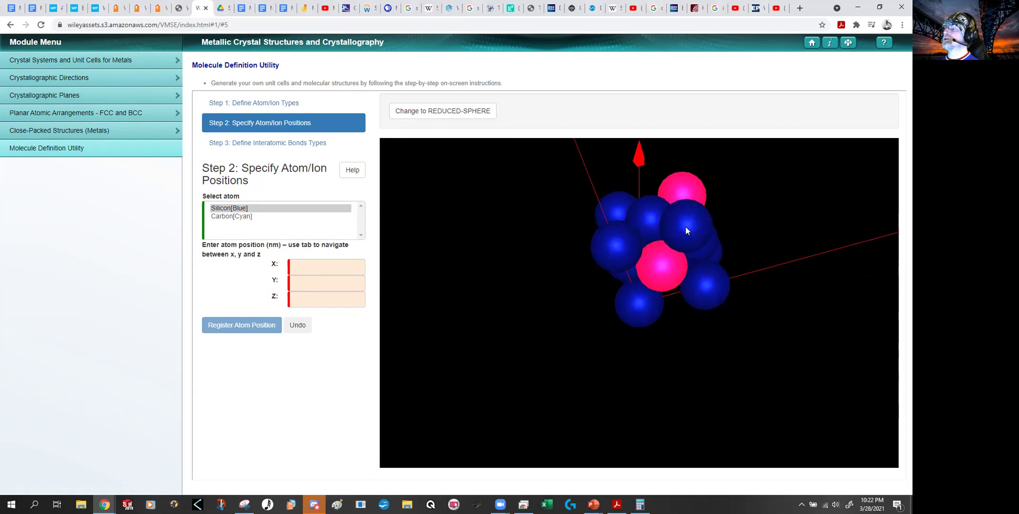
pyautogui.moveTo(686, 226); pyautogui.dragTo(714, 242)
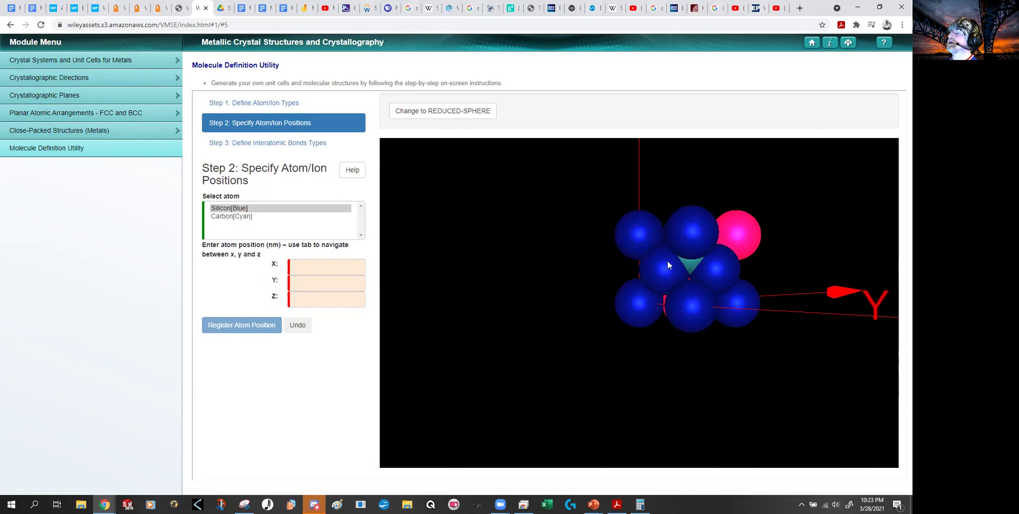
pyautogui.moveTo(685, 256); pyautogui.dragTo(660, 205)
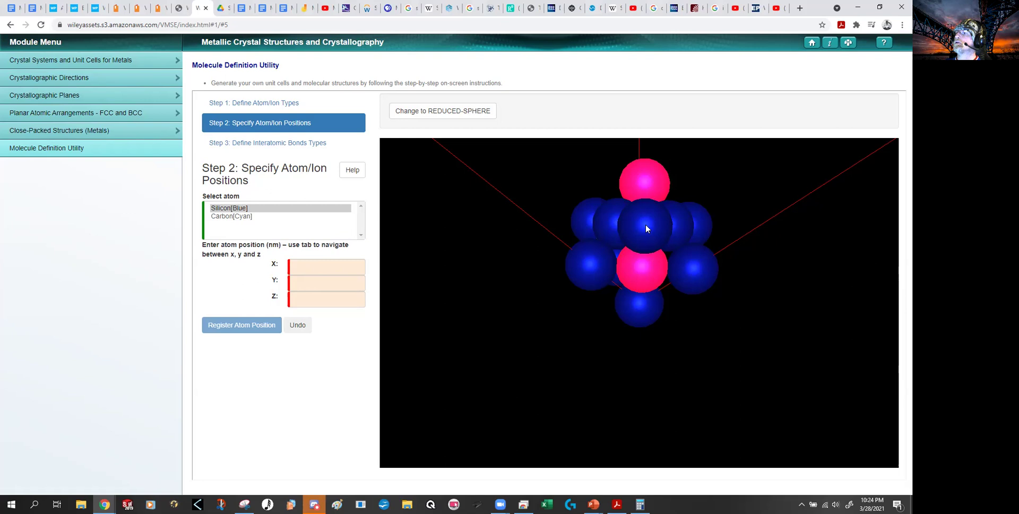
# Rotate and zoom the silicon carbide cube to inspect it face-on, side-on and tilted
pyautogui.moveTo(645, 227); pyautogui.dragTo(670, 233)
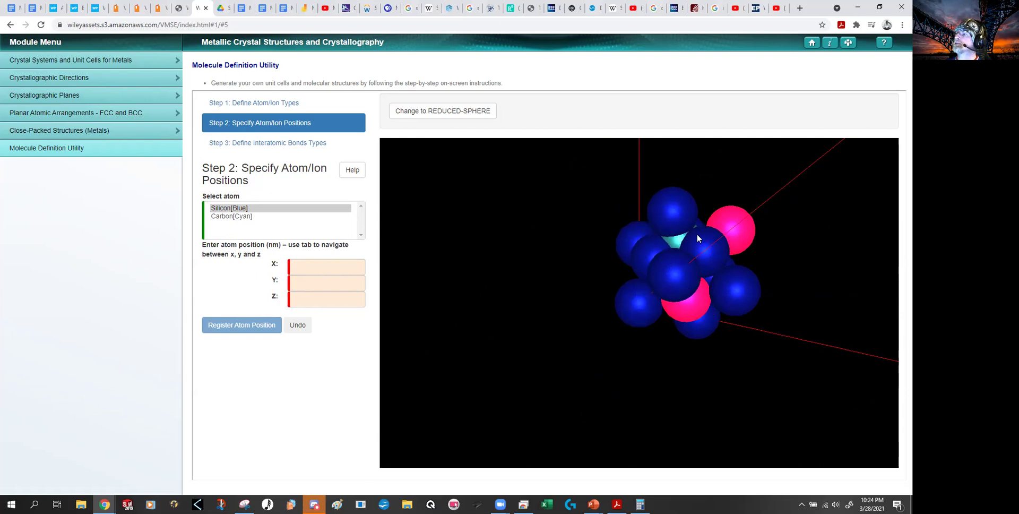
pyautogui.moveTo(704, 264); pyautogui.dragTo(678, 252)
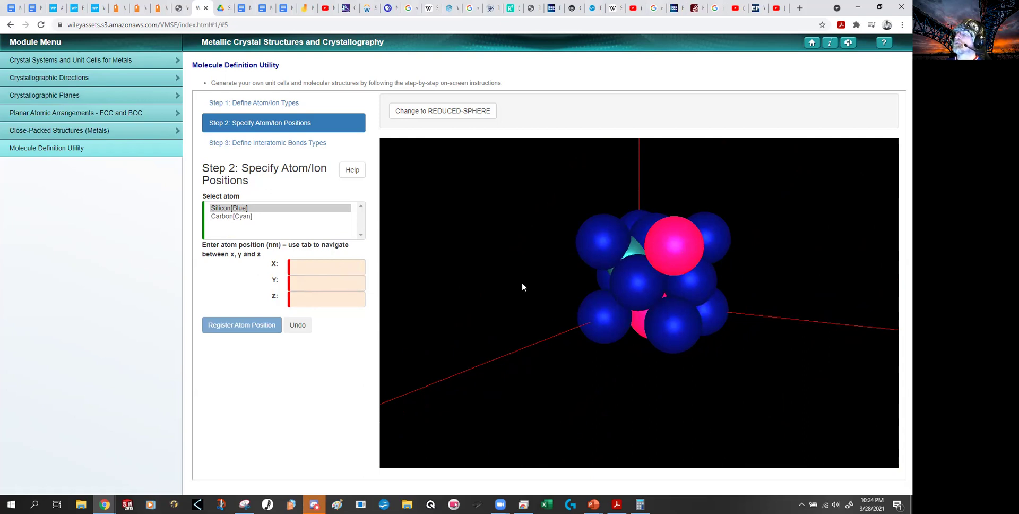
pyautogui.moveTo(569, 306); pyautogui.dragTo(637, 288)
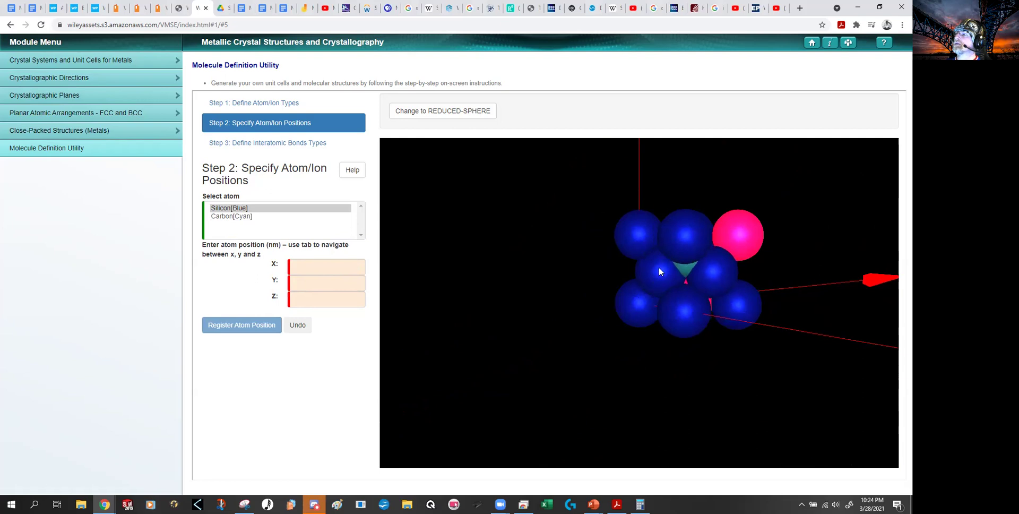
pyautogui.moveTo(655, 287); pyautogui.dragTo(677, 283)
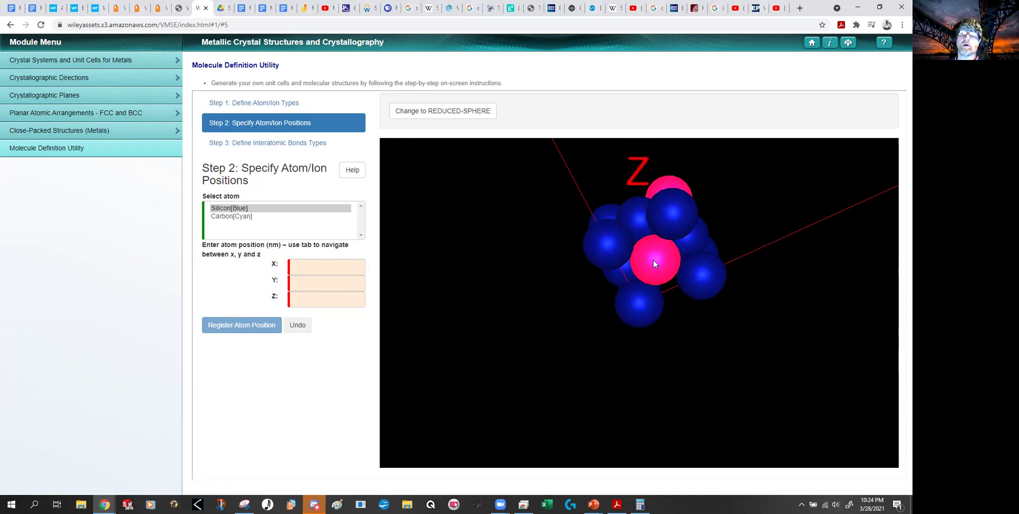
pyautogui.moveTo(653, 263)
pyautogui.mouseDown()
pyautogui.moveTo(682, 280)
pyautogui.moveTo(645, 262)
pyautogui.moveTo(642, 278)
pyautogui.moveTo(639, 263)
pyautogui.mouseUp()
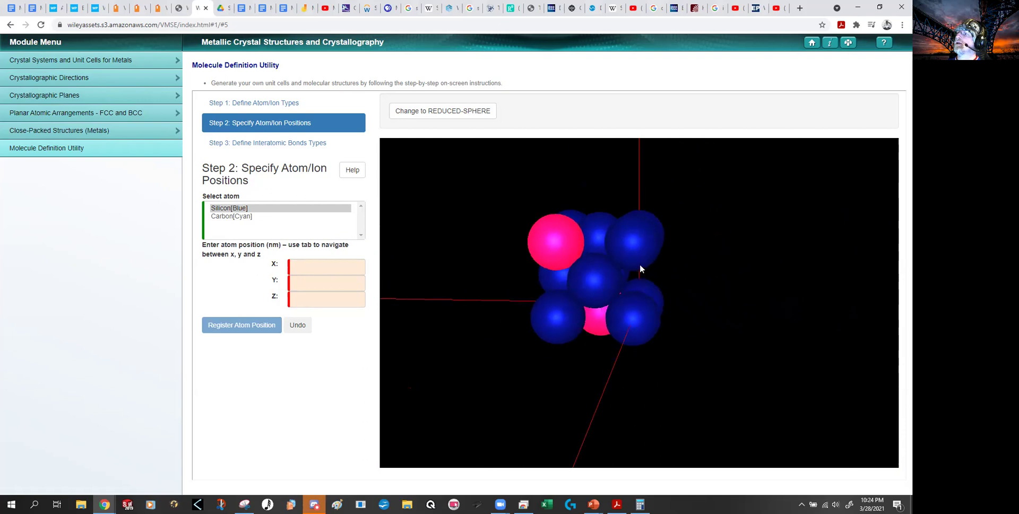
pyautogui.scroll(-6, 639, 263)
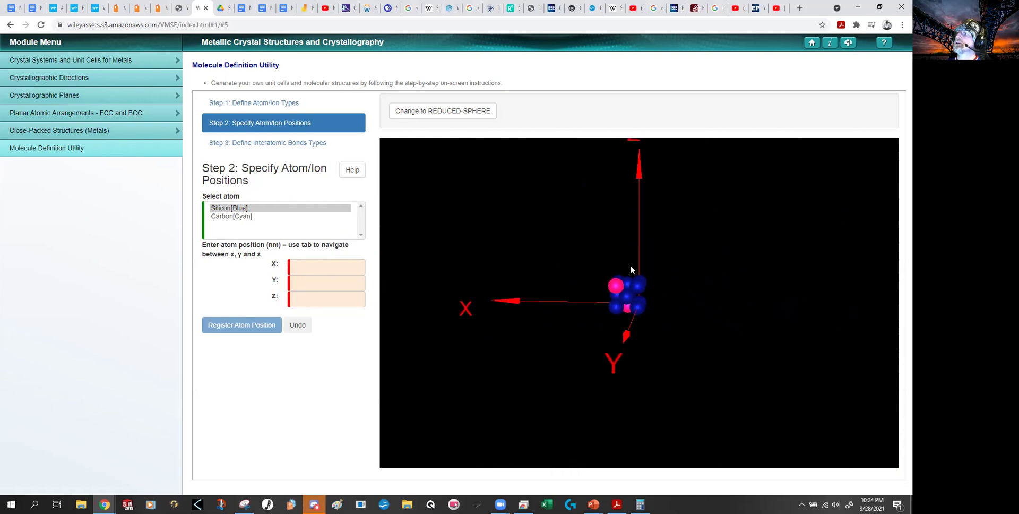
pyautogui.scroll(8, 630, 267)
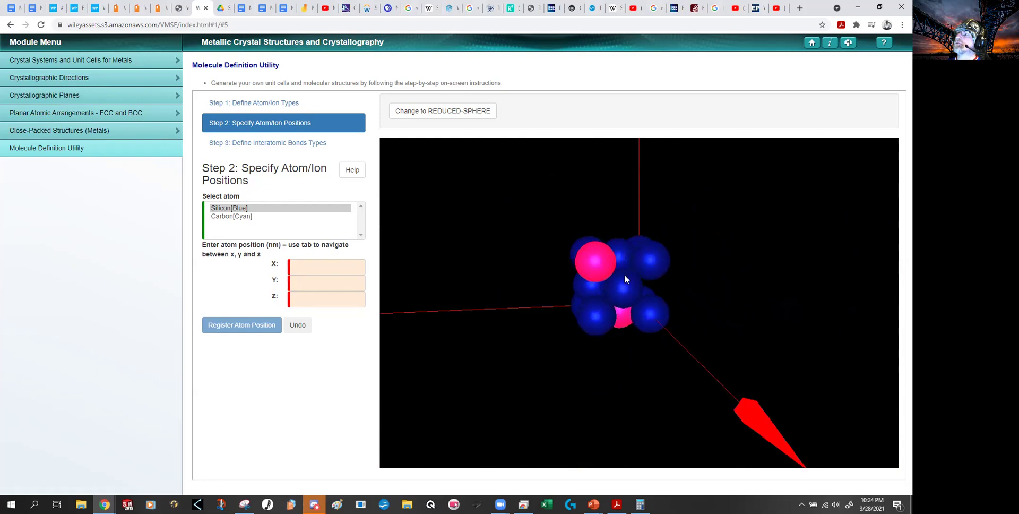
pyautogui.moveTo(624, 275); pyautogui.dragTo(646, 273)
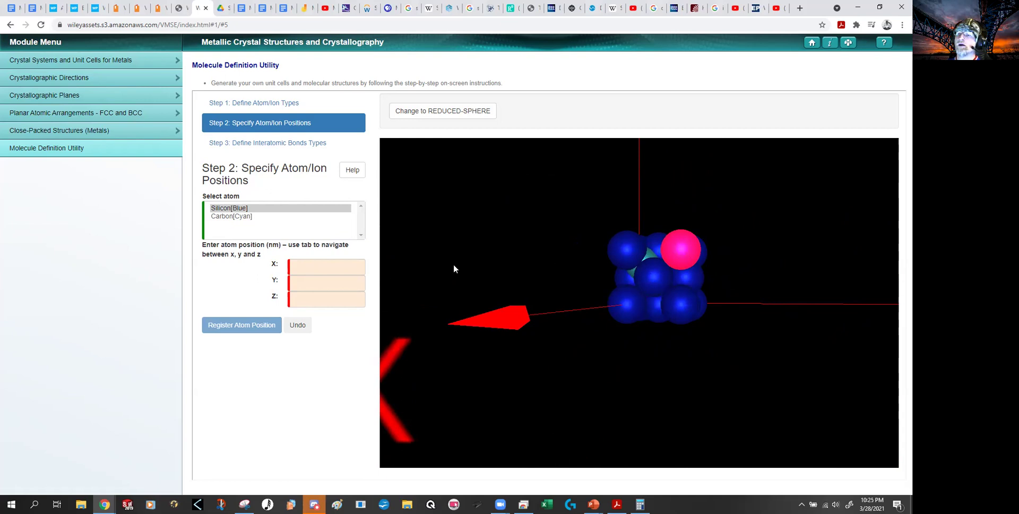
# Register a silicon atom at (0.35, 0.35, 0.2) and rotate the model to check it
pyautogui.click(332, 268)
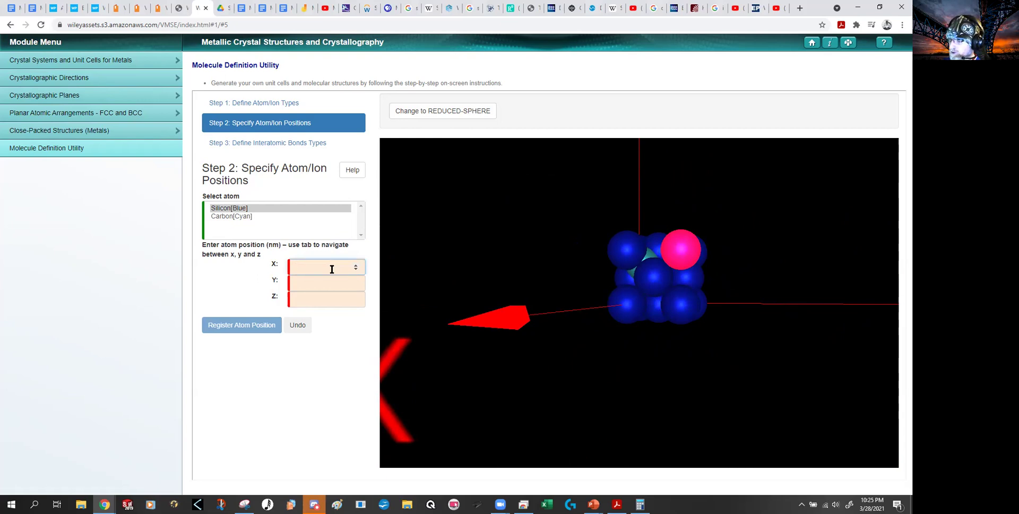
pyautogui.write('.')
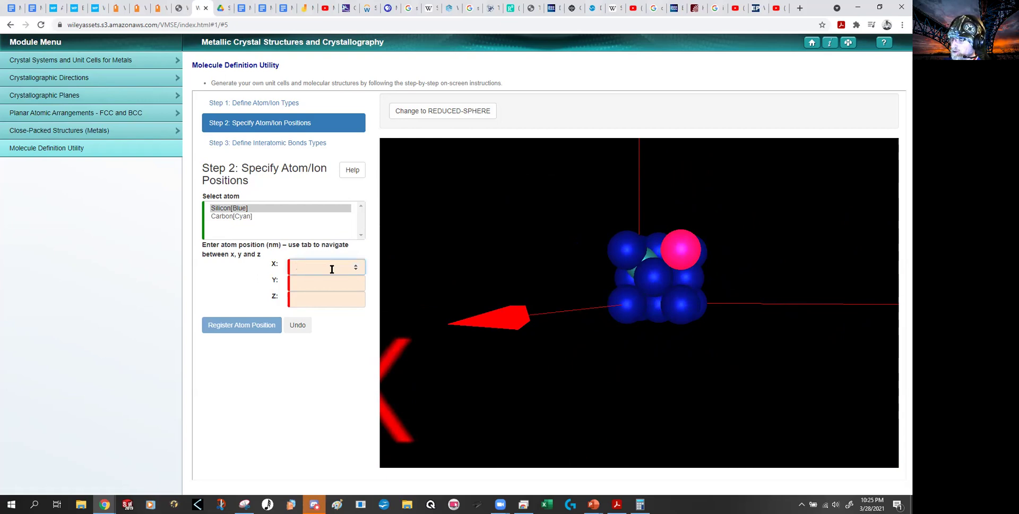
pyautogui.write('35')
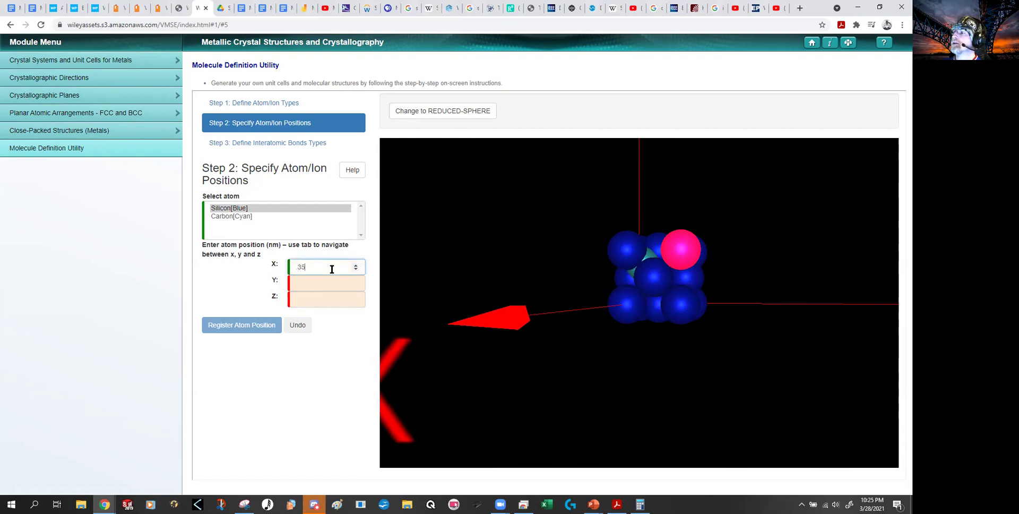
pyautogui.press('Tab')
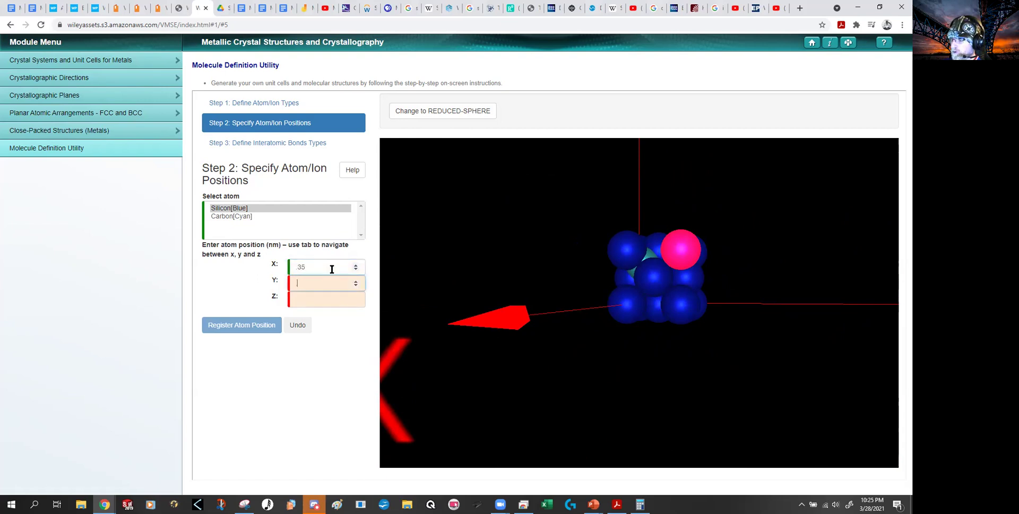
pyautogui.write('.35')
pyautogui.press('Tab')
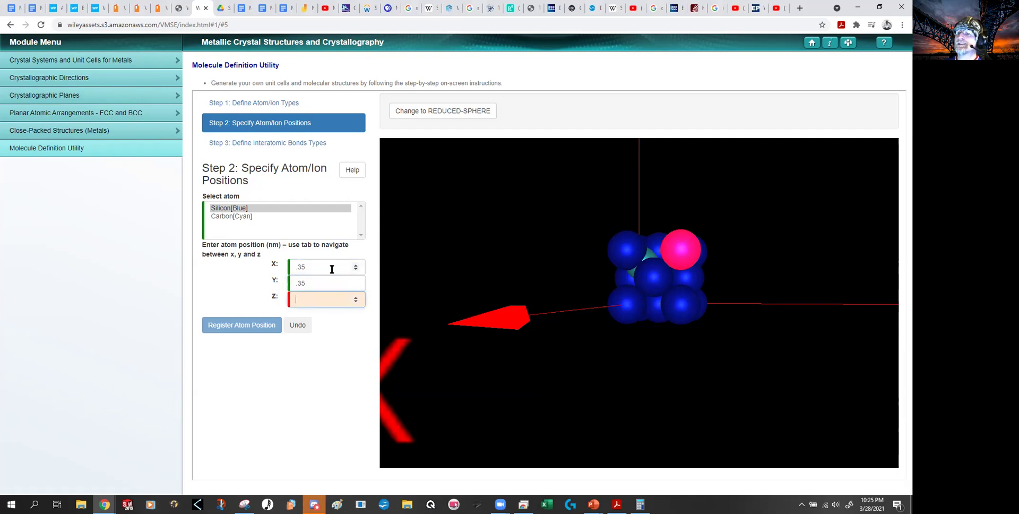
pyautogui.write('.2')
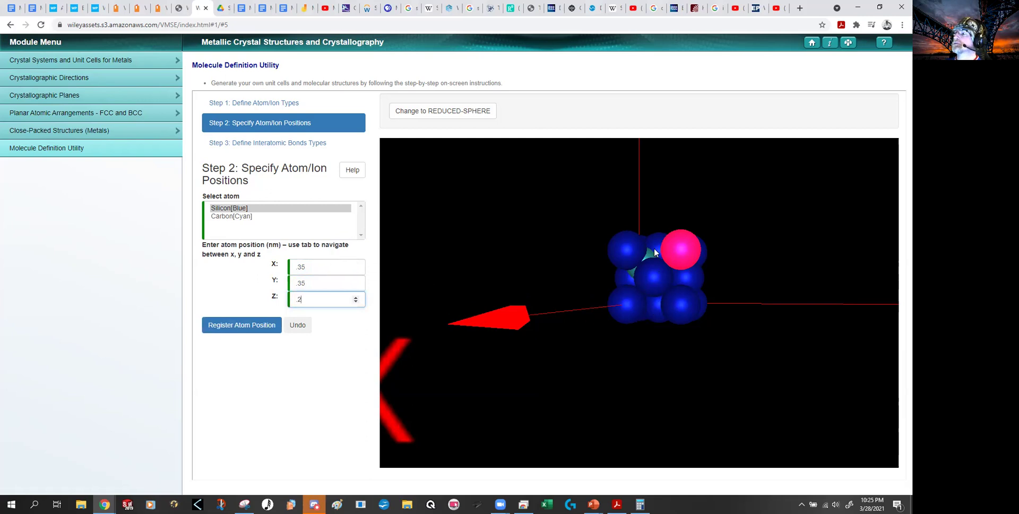
pyautogui.moveTo(609, 251); pyautogui.dragTo(648, 301)
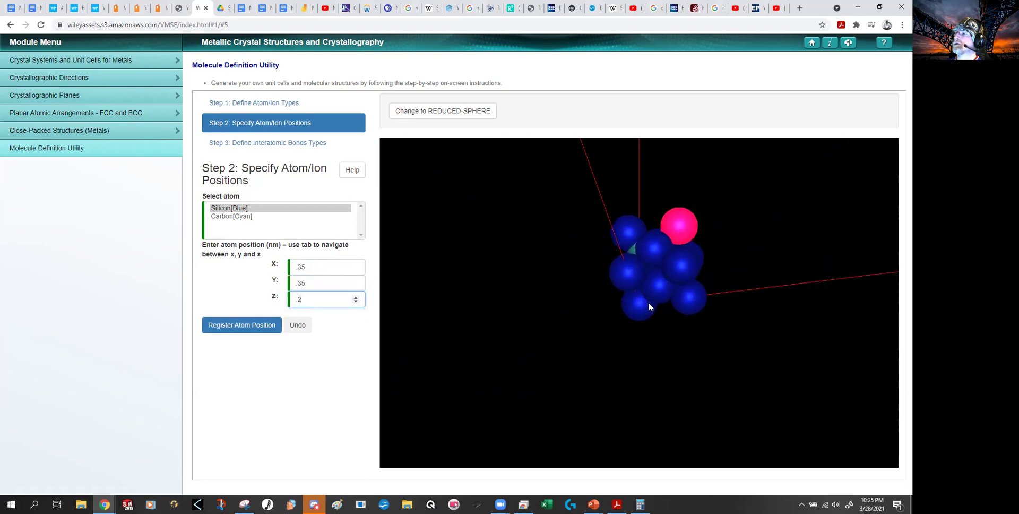
pyautogui.click(247, 332)
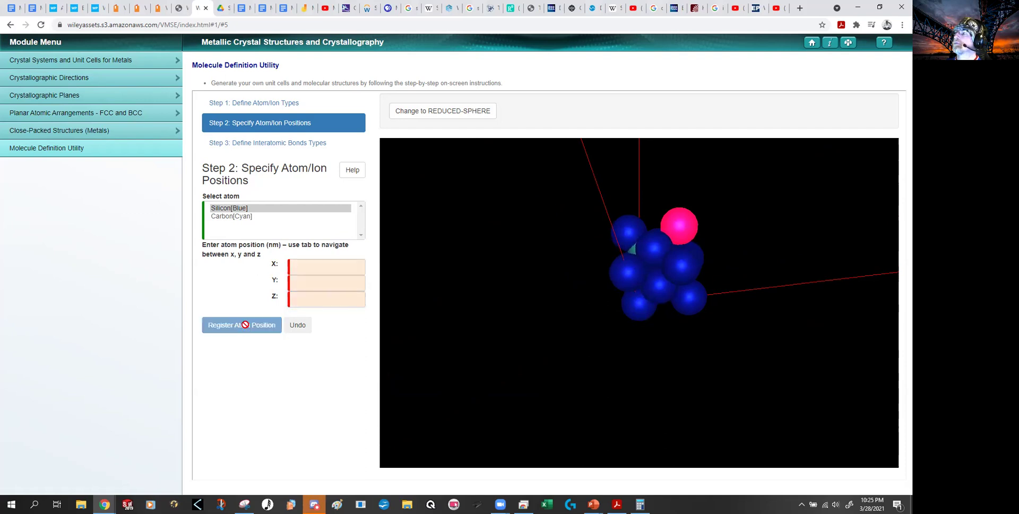
pyautogui.moveTo(466, 310)
pyautogui.mouseDown()
pyautogui.moveTo(600, 286)
pyautogui.moveTo(653, 300)
pyautogui.mouseUp()
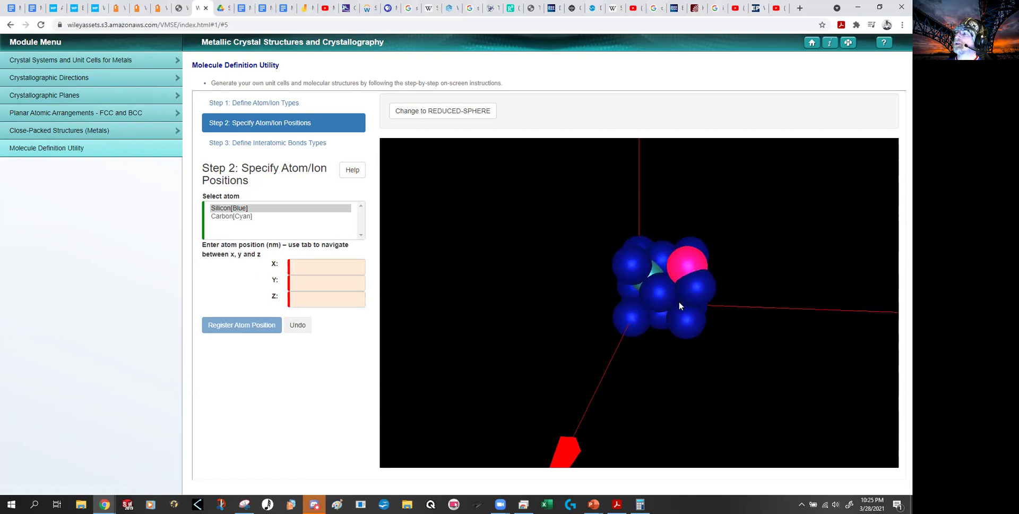
pyautogui.moveTo(678, 301)
pyautogui.mouseDown()
pyautogui.moveTo(700, 303)
pyautogui.moveTo(708, 285)
pyautogui.moveTo(689, 288)
pyautogui.mouseUp()
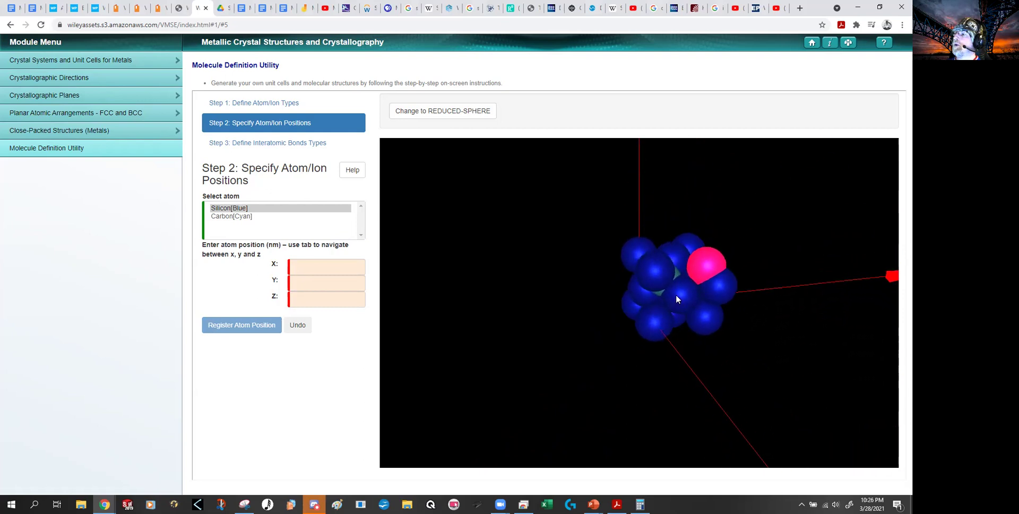
# Register a silicon atom at (0.35, 0.2, 0.35)
pyautogui.click(322, 270)
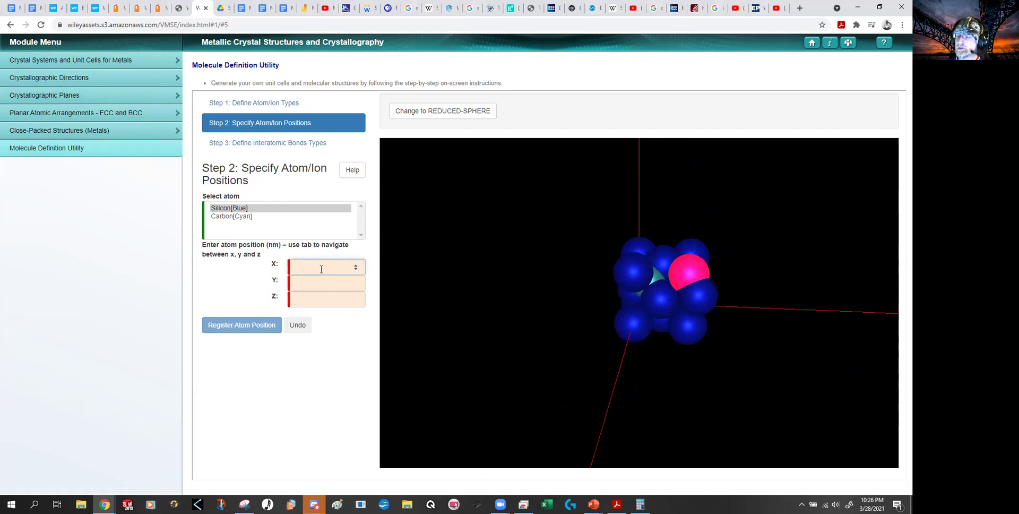
pyautogui.write('.35')
pyautogui.press('Tab')
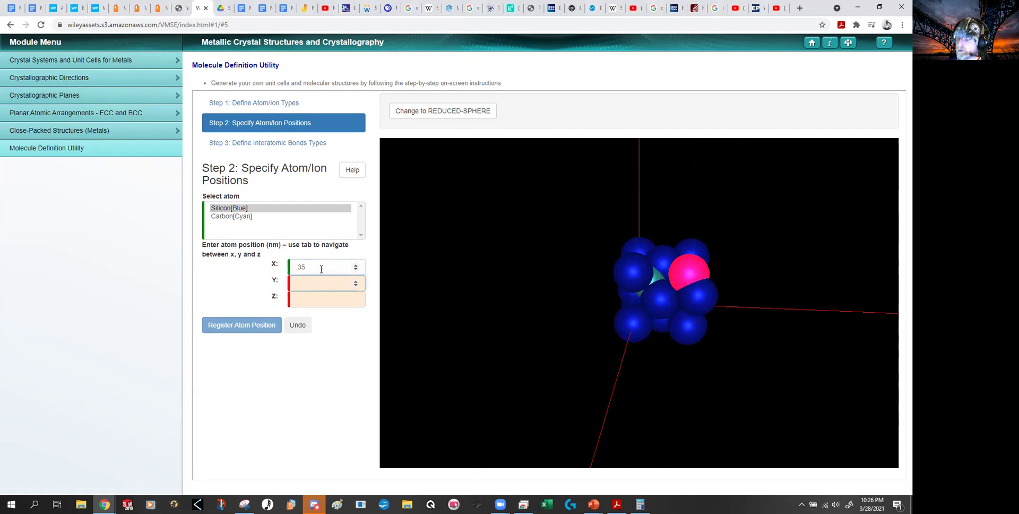
pyautogui.write('.2')
pyautogui.press('Tab')
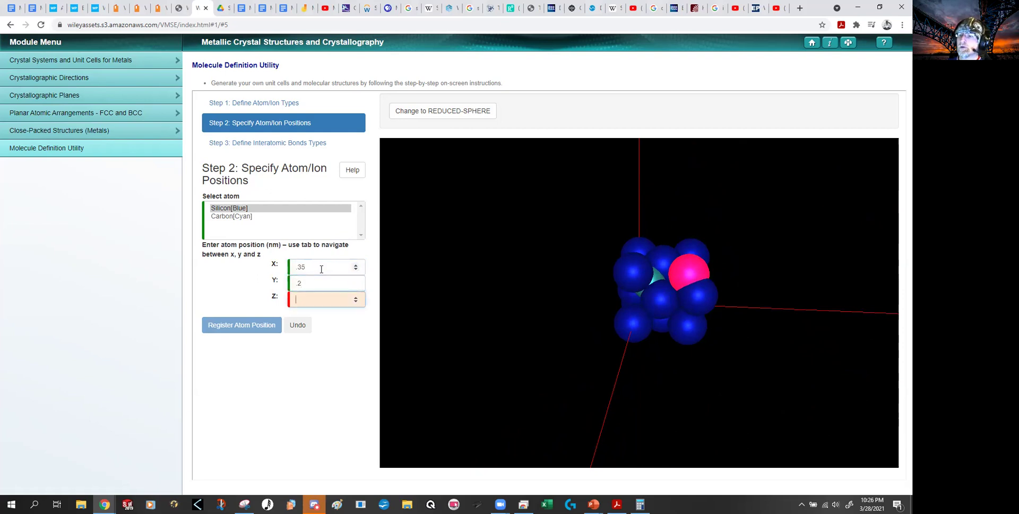
pyautogui.write('.35')
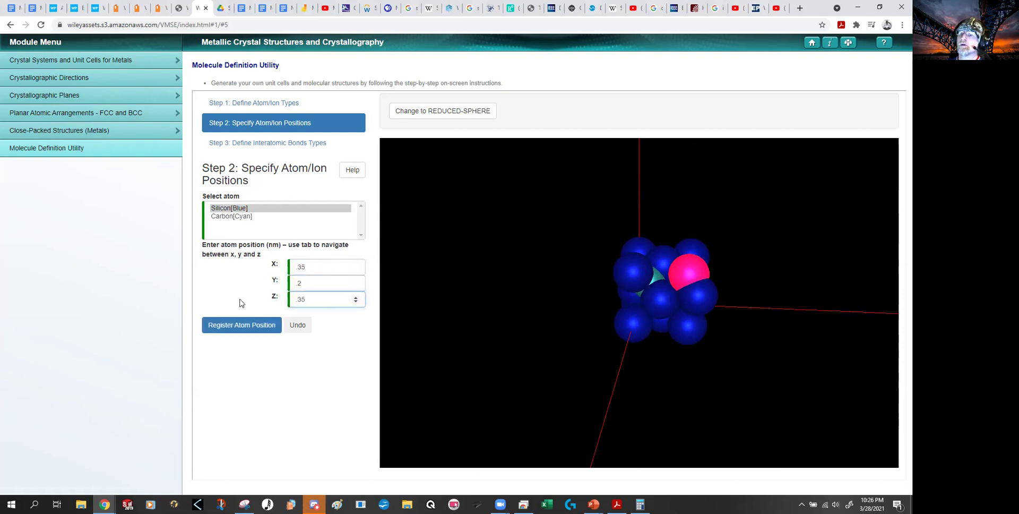
pyautogui.click(242, 324)
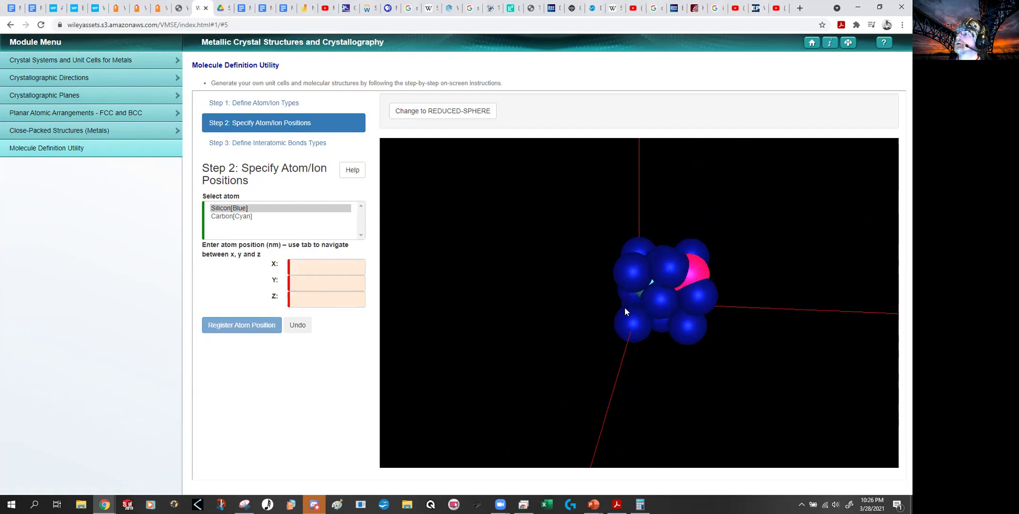
pyautogui.moveTo(620, 306); pyautogui.dragTo(587, 304)
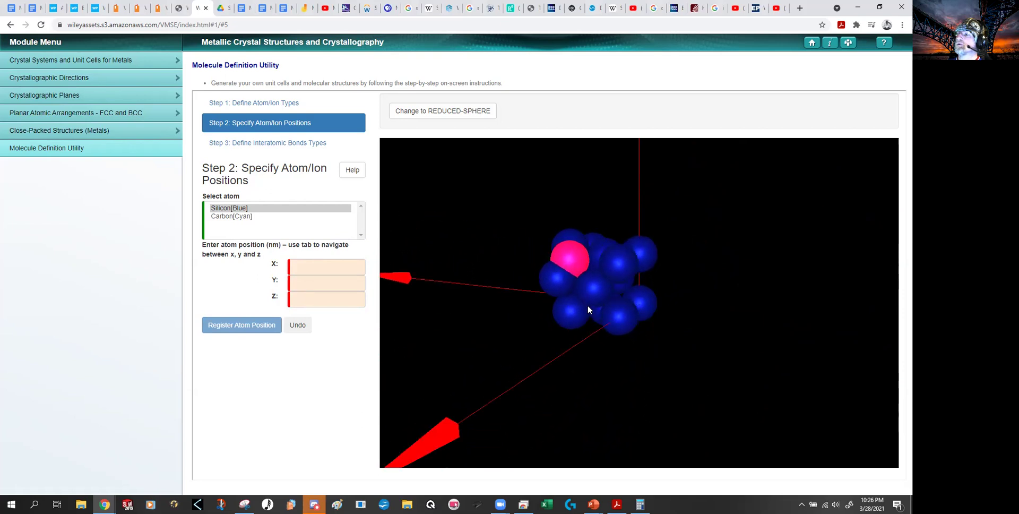
# Register a silicon atom at (0.2, 0.35, 0.35) and view along the cube diagonal
pyautogui.click(333, 267)
pyautogui.write('.2')
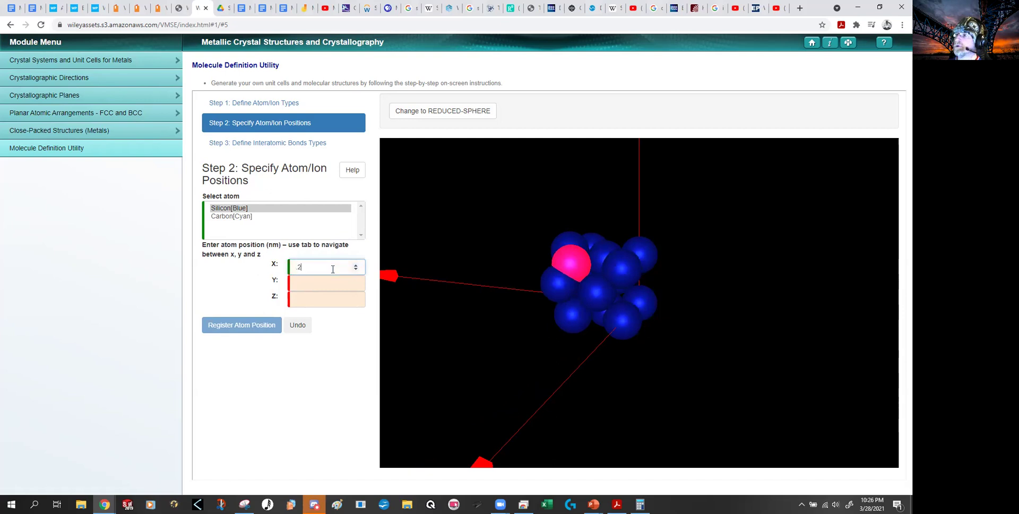
pyautogui.click(327, 280)
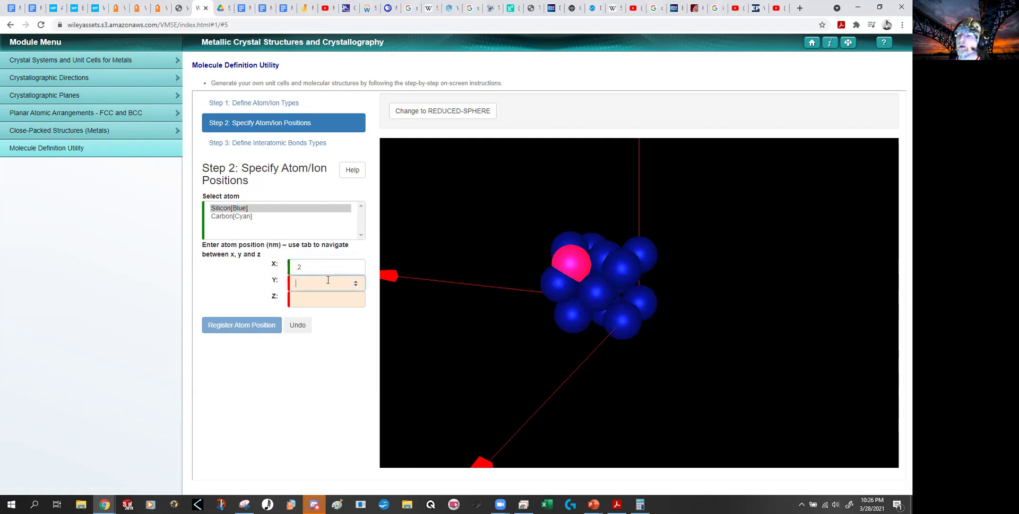
pyautogui.write('.35')
pyautogui.press('Tab')
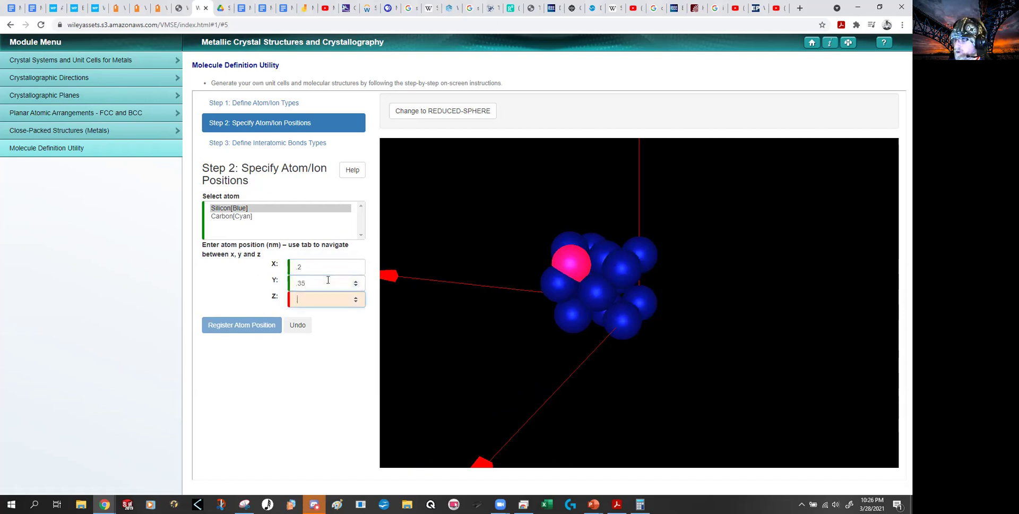
pyautogui.write('.35')
pyautogui.moveTo(606, 311); pyautogui.dragTo(612, 311)
pyautogui.click(273, 323)
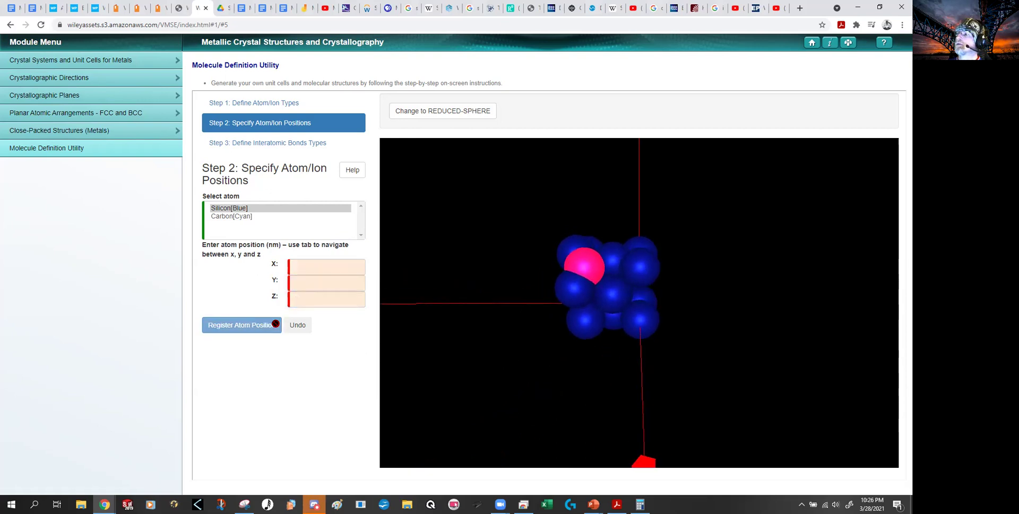
pyautogui.moveTo(456, 306); pyautogui.dragTo(486, 303)
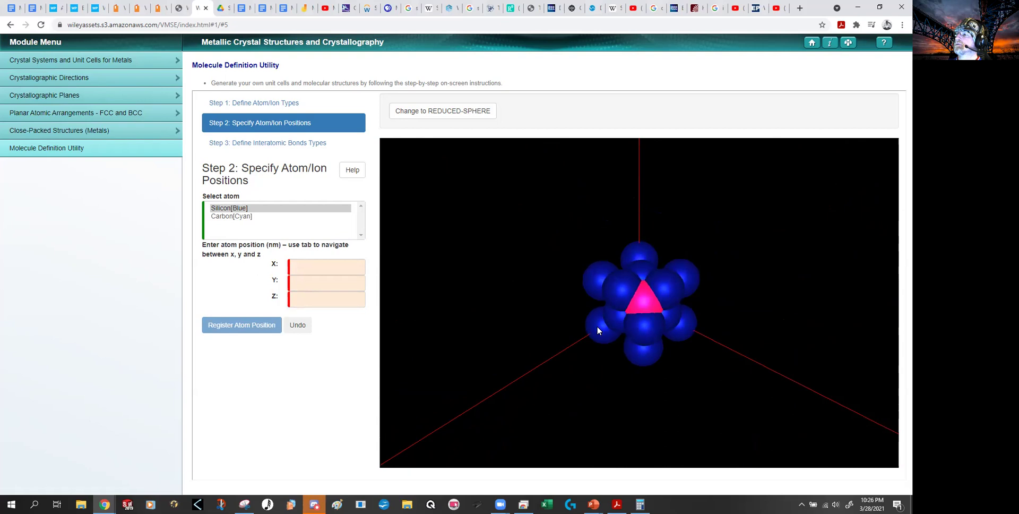
pyautogui.scroll(-5, 609, 335)
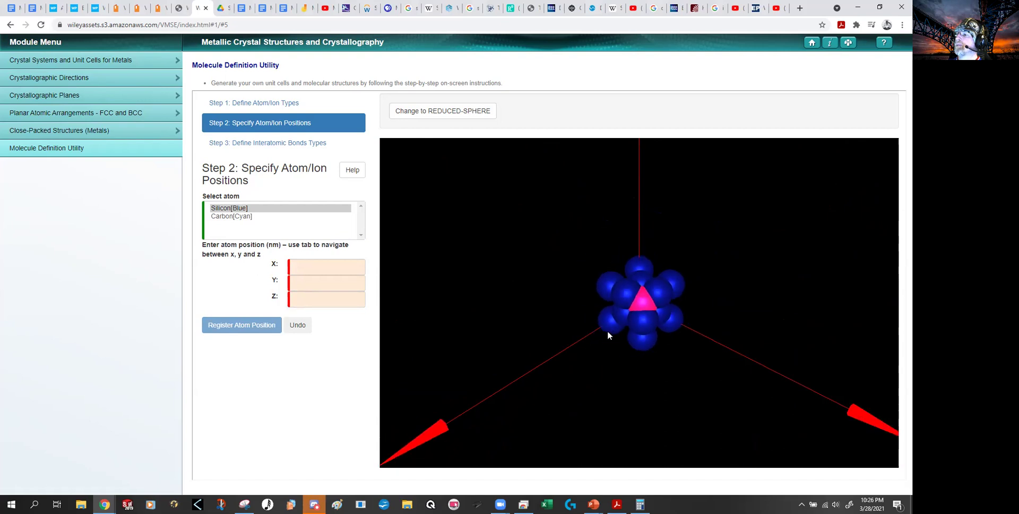
# Register a silicon atom at (0.5, 0.2, 0.2) nm
pyautogui.click(317, 268)
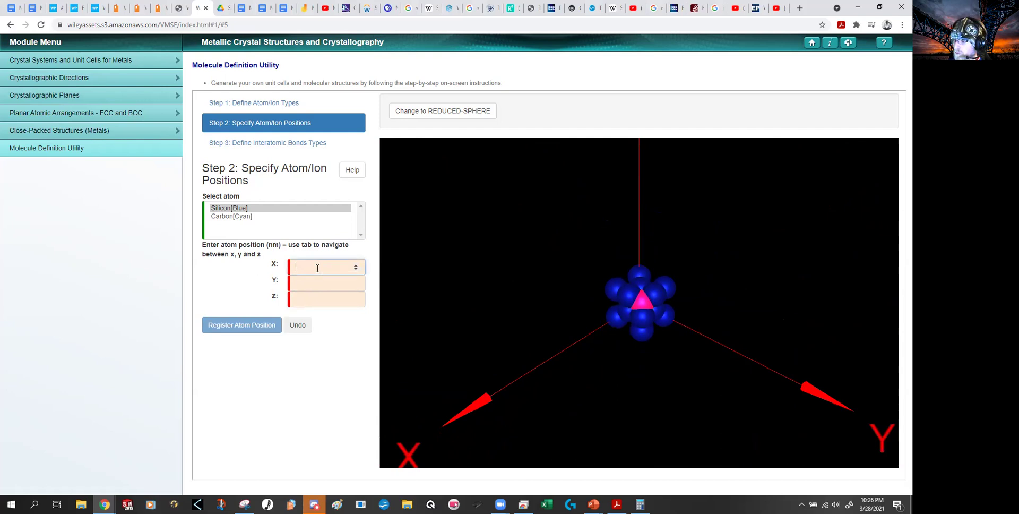
pyautogui.write('.5')
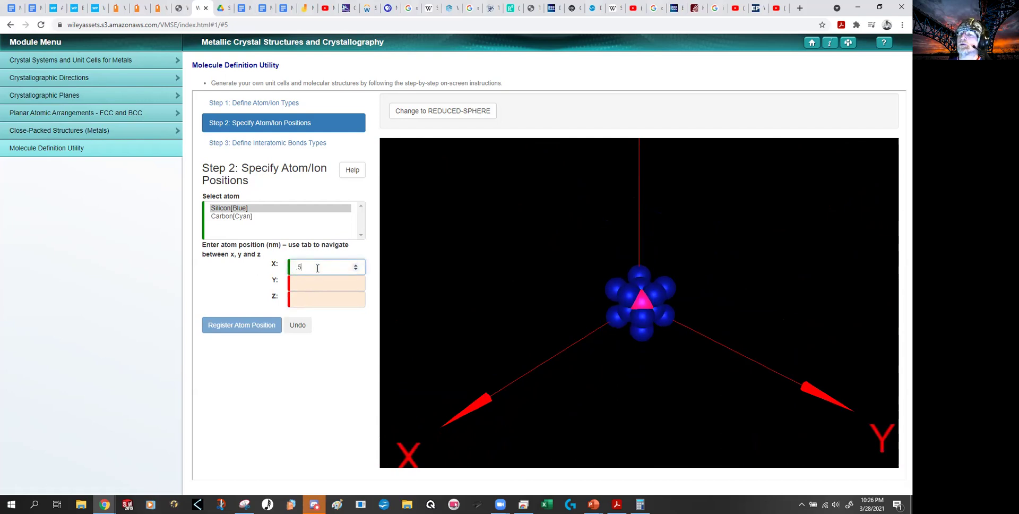
pyautogui.press('Tab')
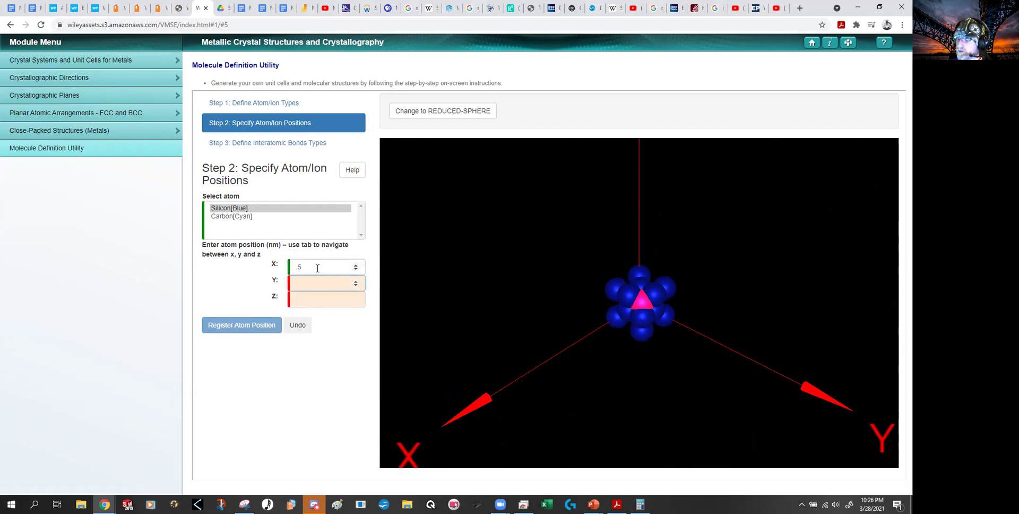
pyautogui.write('.2')
pyautogui.press('Tab')
pyautogui.write('.2')
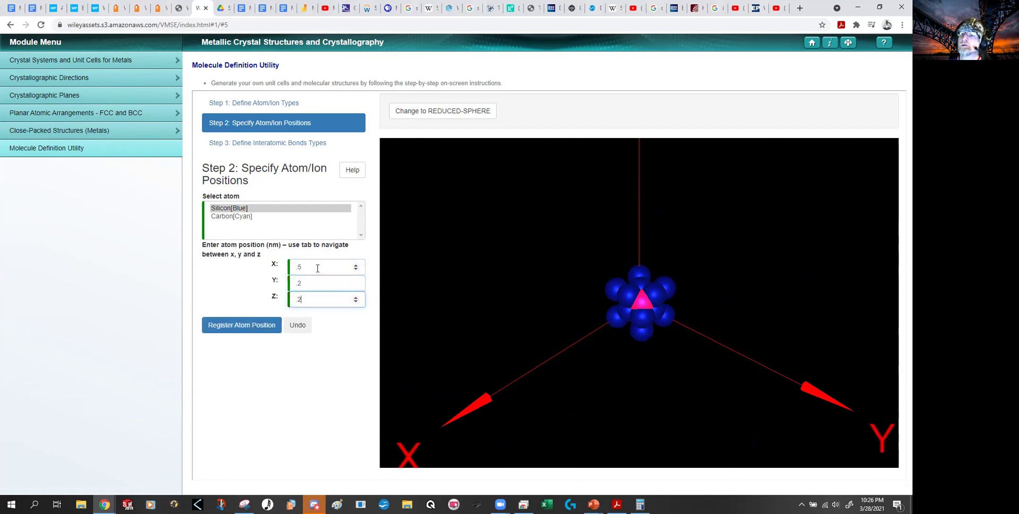
pyautogui.click(259, 325)
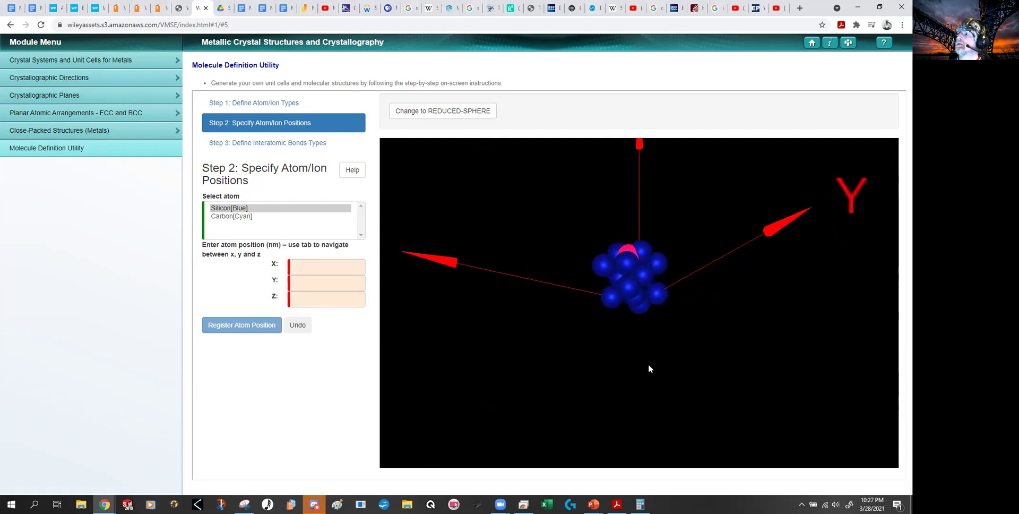
# Register a silicon atom at (0.2, 0.5, 0.2) nm
pyautogui.click(303, 270)
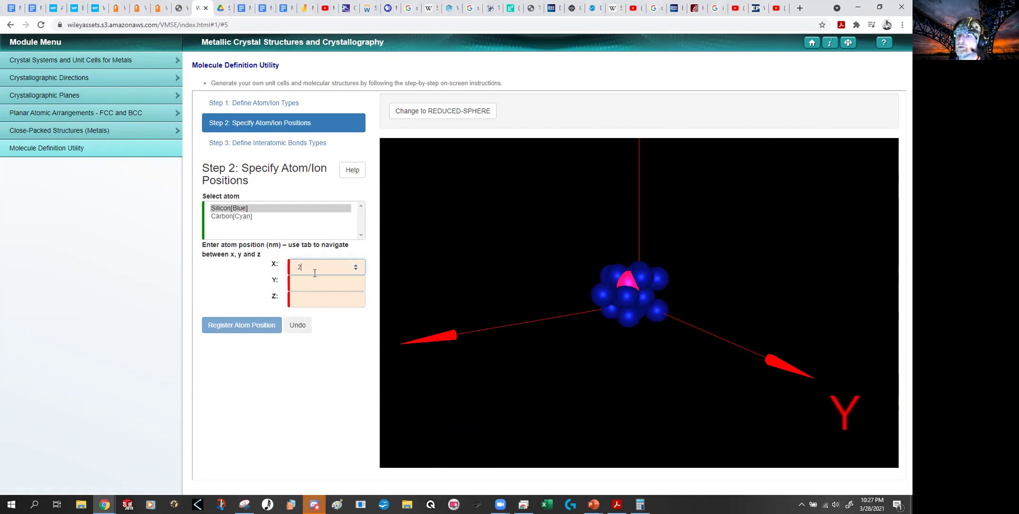
pyautogui.write('.2')
pyautogui.press('Tab')
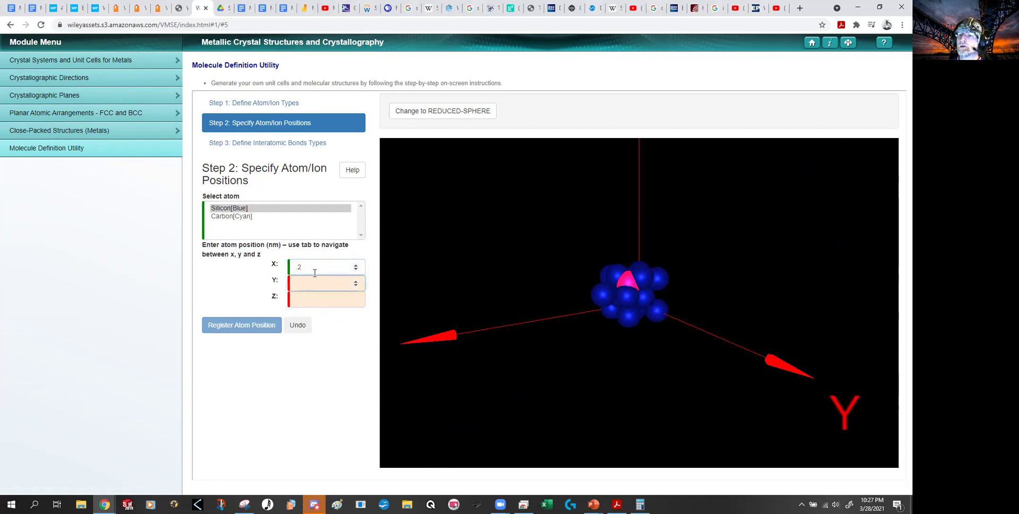
pyautogui.write('.5')
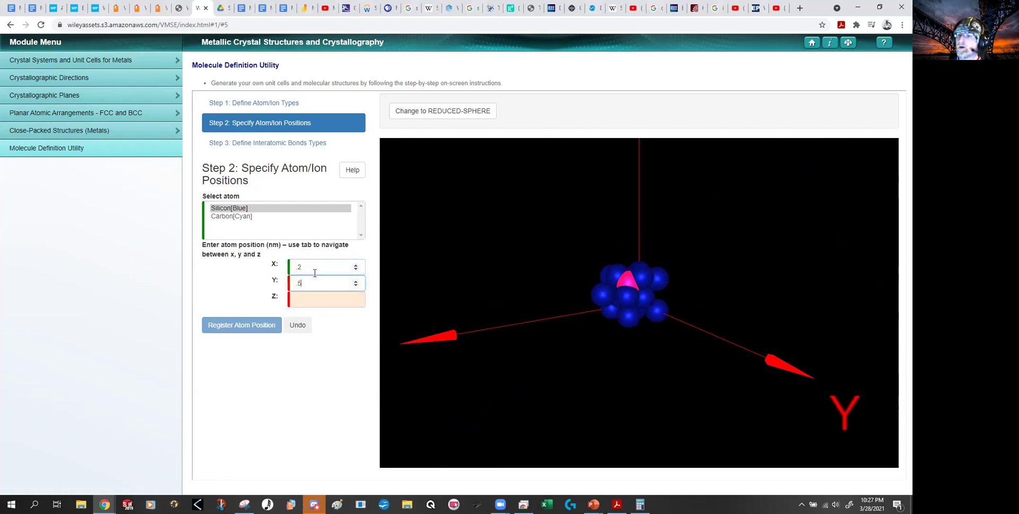
pyautogui.press('Tab')
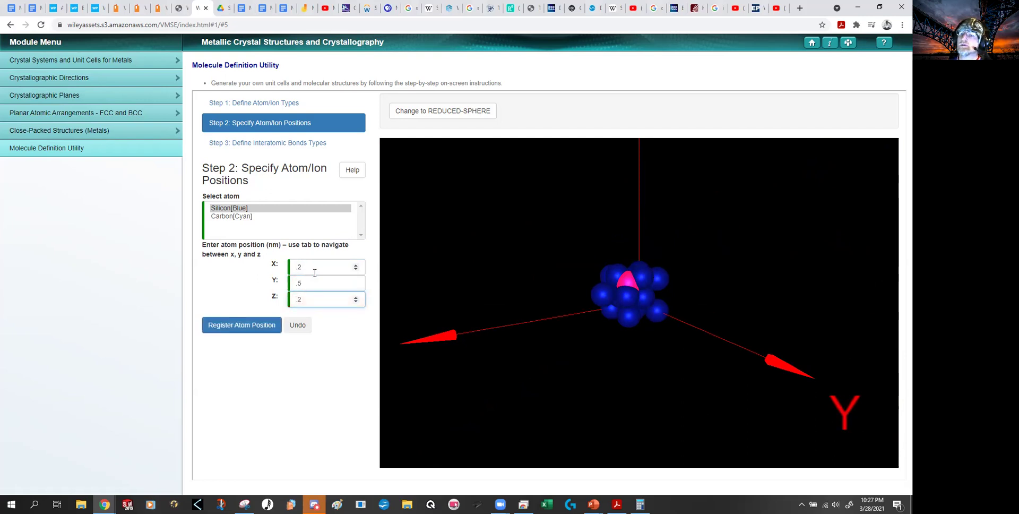
pyautogui.click(241, 326)
pyautogui.moveTo(545, 333); pyautogui.dragTo(695, 349)
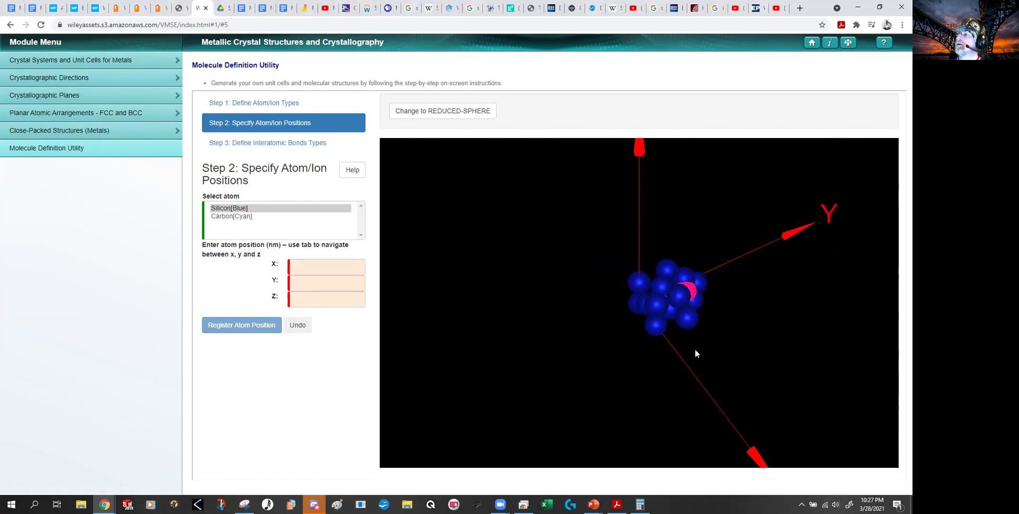
# Register a silicon atom at (0.2, 0.2, 0.5) nm and orient the z axis up
pyautogui.click(311, 265)
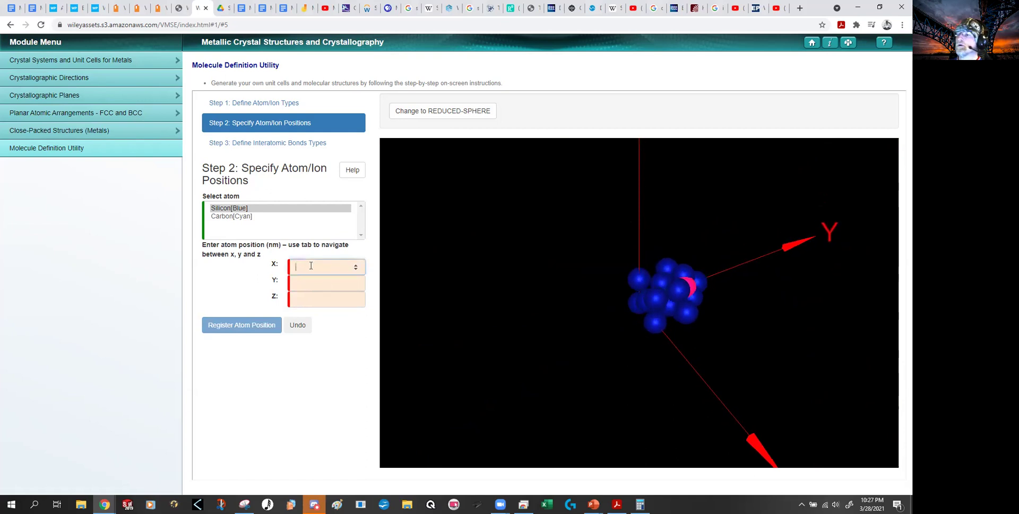
pyautogui.write('.2')
pyautogui.press('Tab')
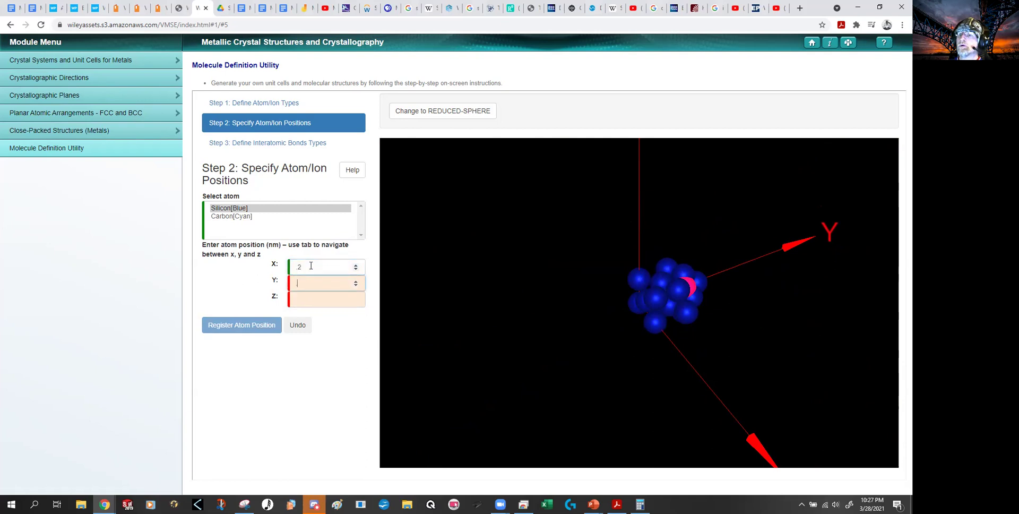
pyautogui.write('.2')
pyautogui.press('Tab')
pyautogui.write('.2')
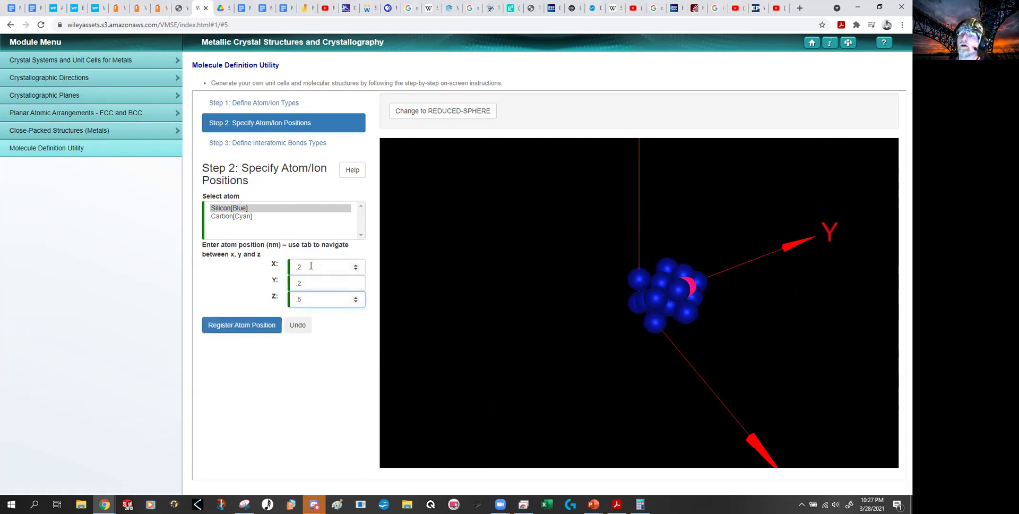
pyautogui.click(241, 324)
pyautogui.moveTo(602, 334); pyautogui.dragTo(638, 234)
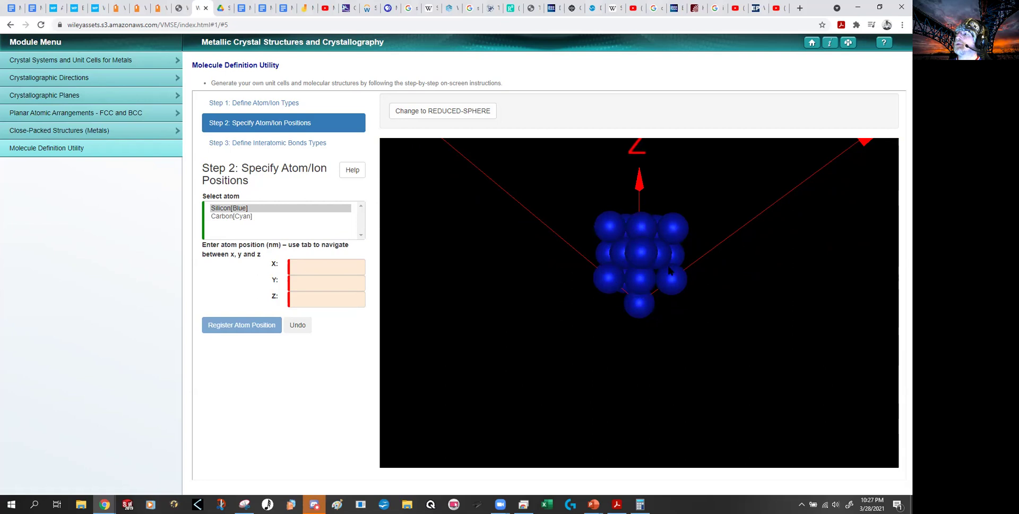
pyautogui.scroll(5, 662, 245)
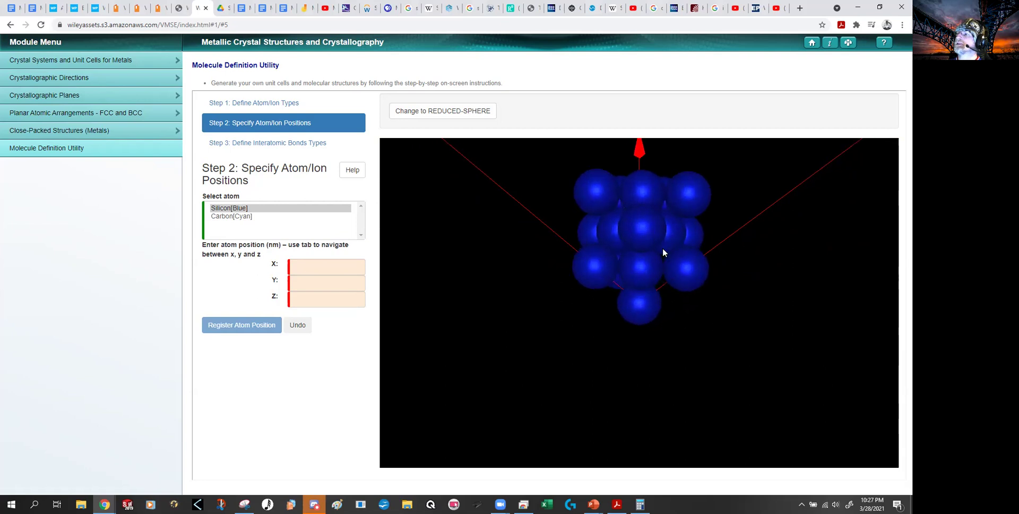
pyautogui.moveTo(678, 209); pyautogui.dragTo(643, 272)
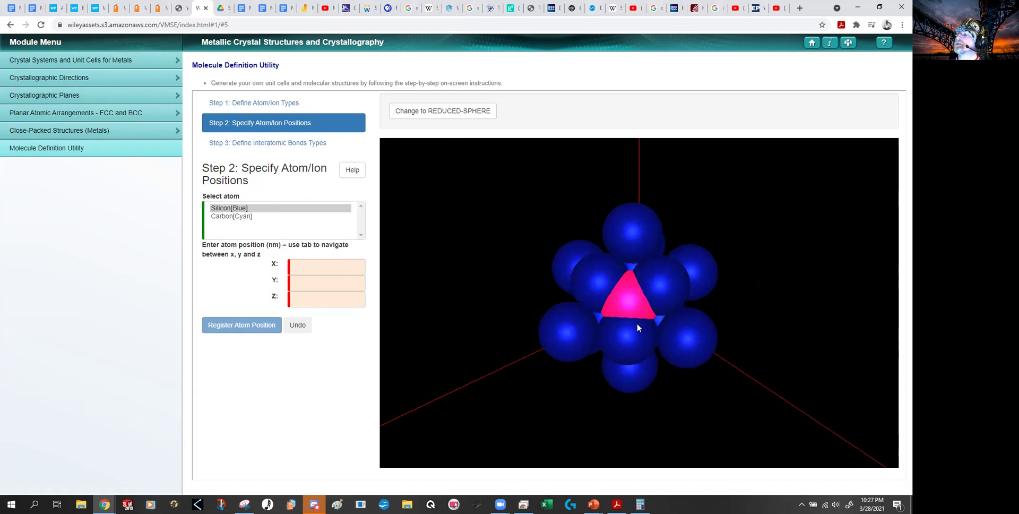
pyautogui.moveTo(637, 324); pyautogui.dragTo(653, 257)
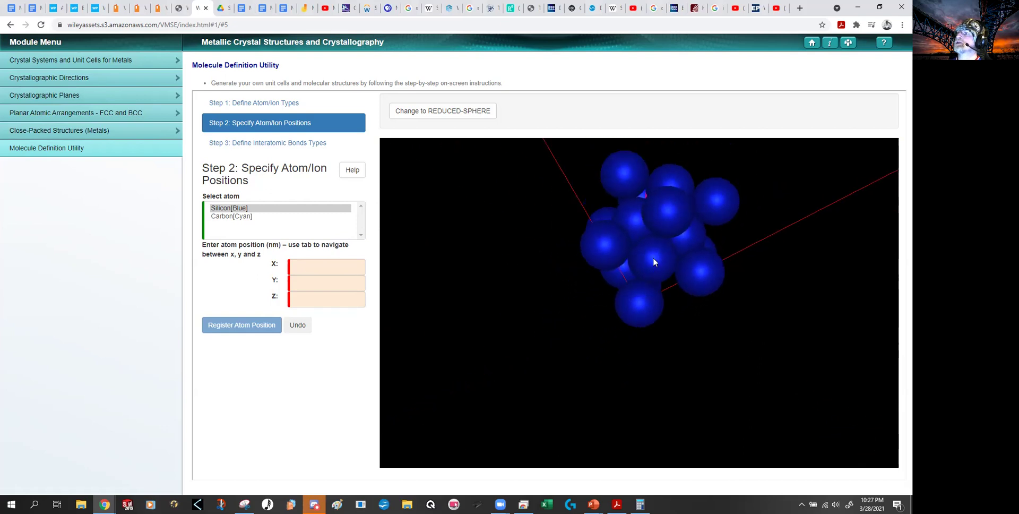
pyautogui.scroll(-4, 653, 257)
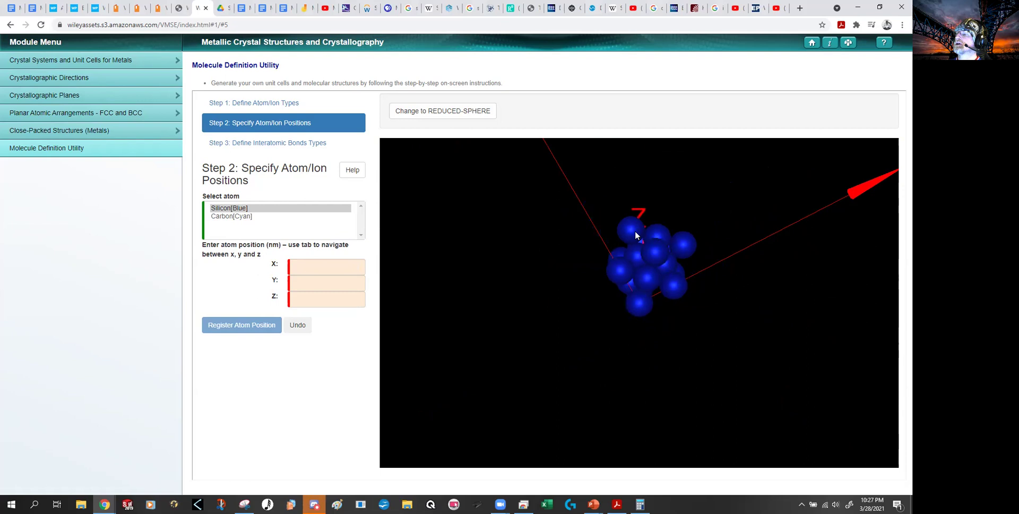
# Switch to the finished model with green fault atoms, then rotate and zoom it top-down and upright
pyautogui.click(182, 6)
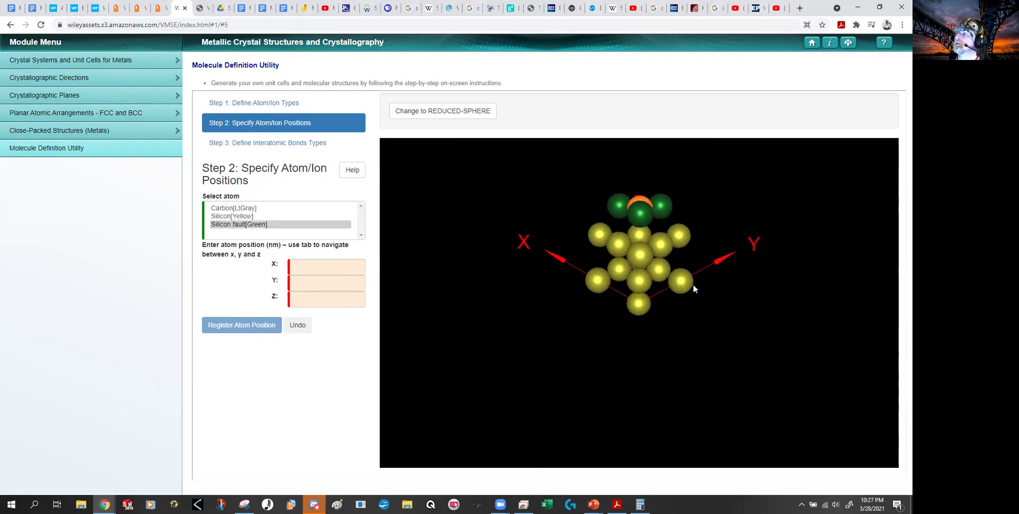
pyautogui.moveTo(693, 285); pyautogui.dragTo(653, 221)
pyautogui.scroll(3, 642, 216)
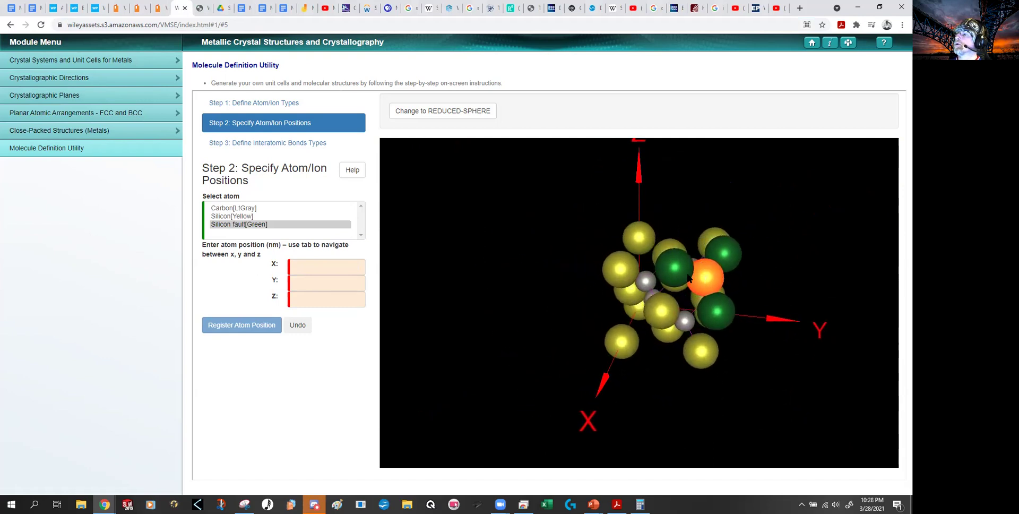
pyautogui.moveTo(681, 286); pyautogui.dragTo(662, 280)
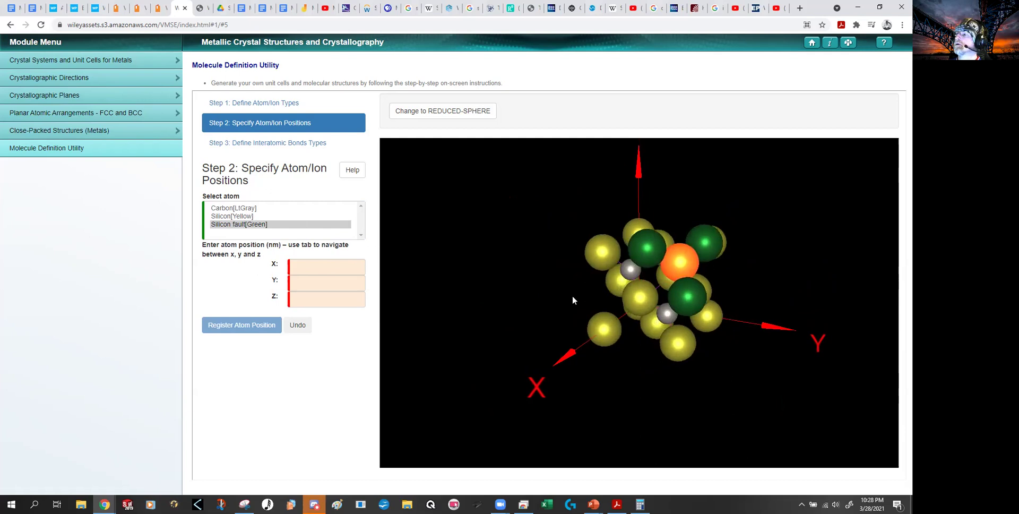
pyautogui.moveTo(640, 290); pyautogui.dragTo(660, 179)
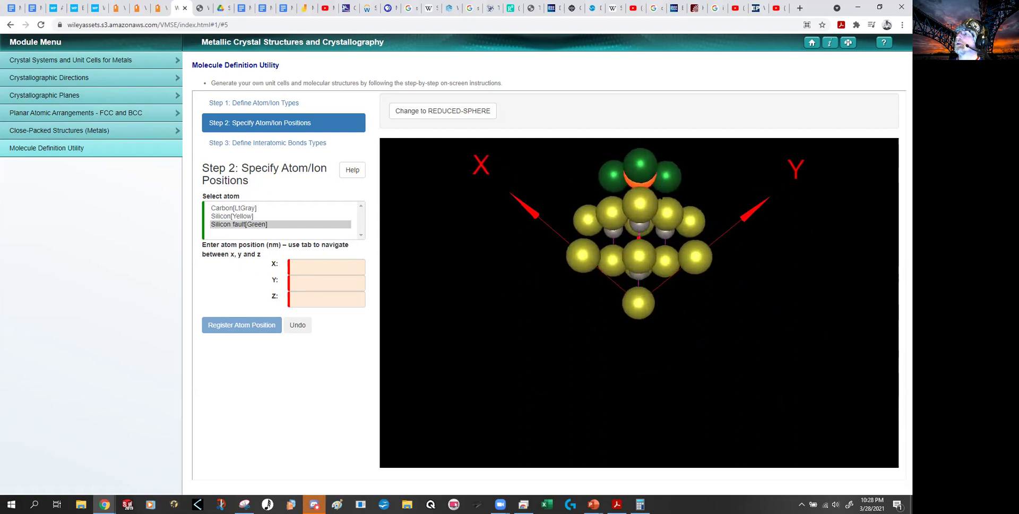
pyautogui.scroll(2, 658, 200)
pyautogui.scroll(-4, 657, 203)
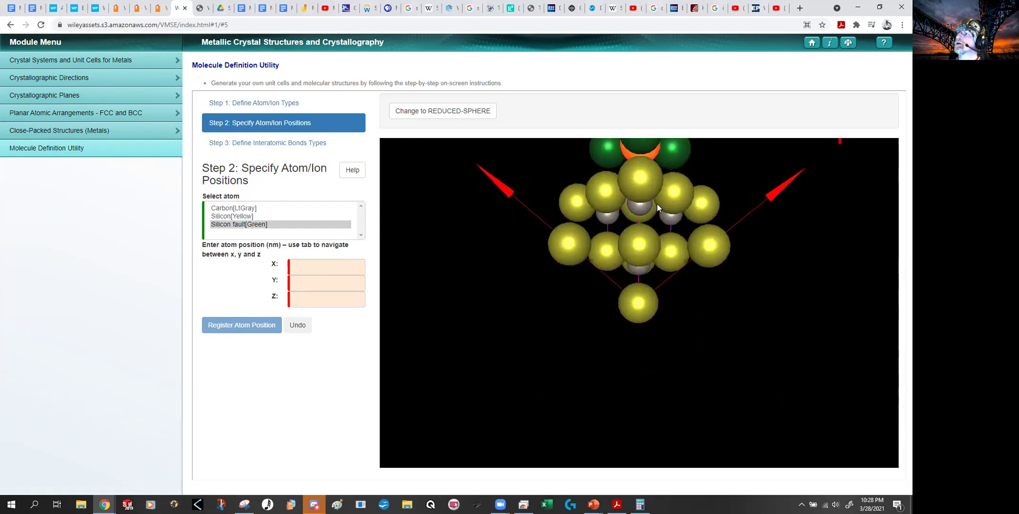
pyautogui.moveTo(657, 203); pyautogui.dragTo(684, 216)
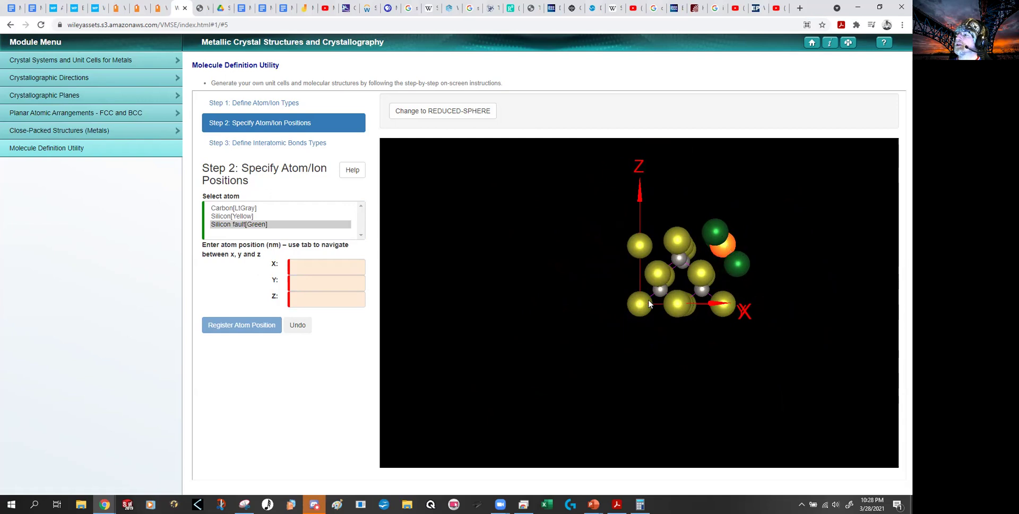
pyautogui.moveTo(691, 258); pyautogui.dragTo(733, 229)
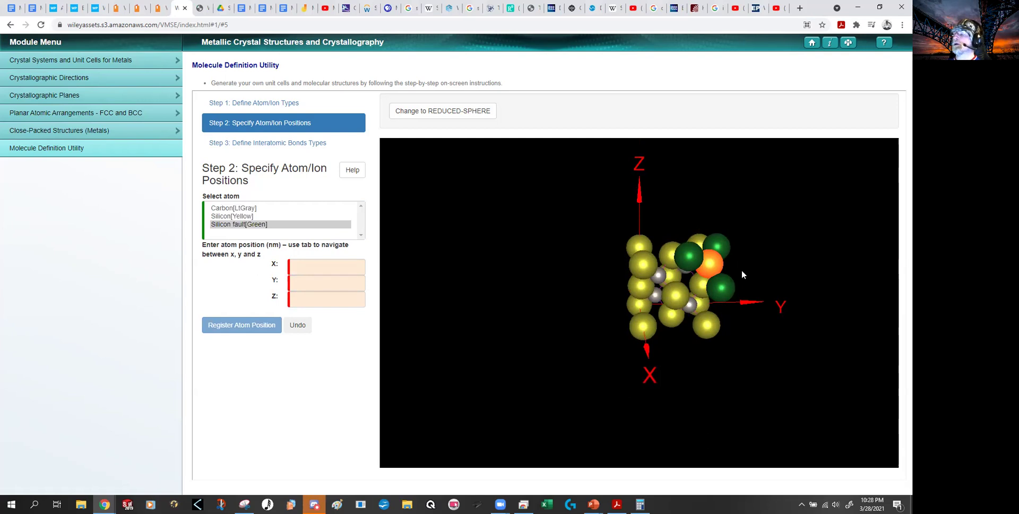
pyautogui.moveTo(758, 245); pyautogui.dragTo(728, 266)
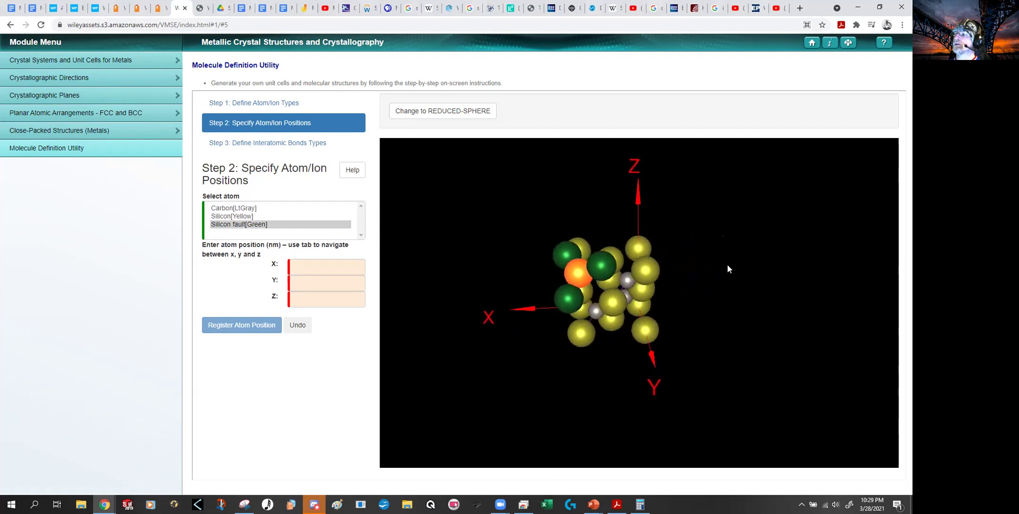